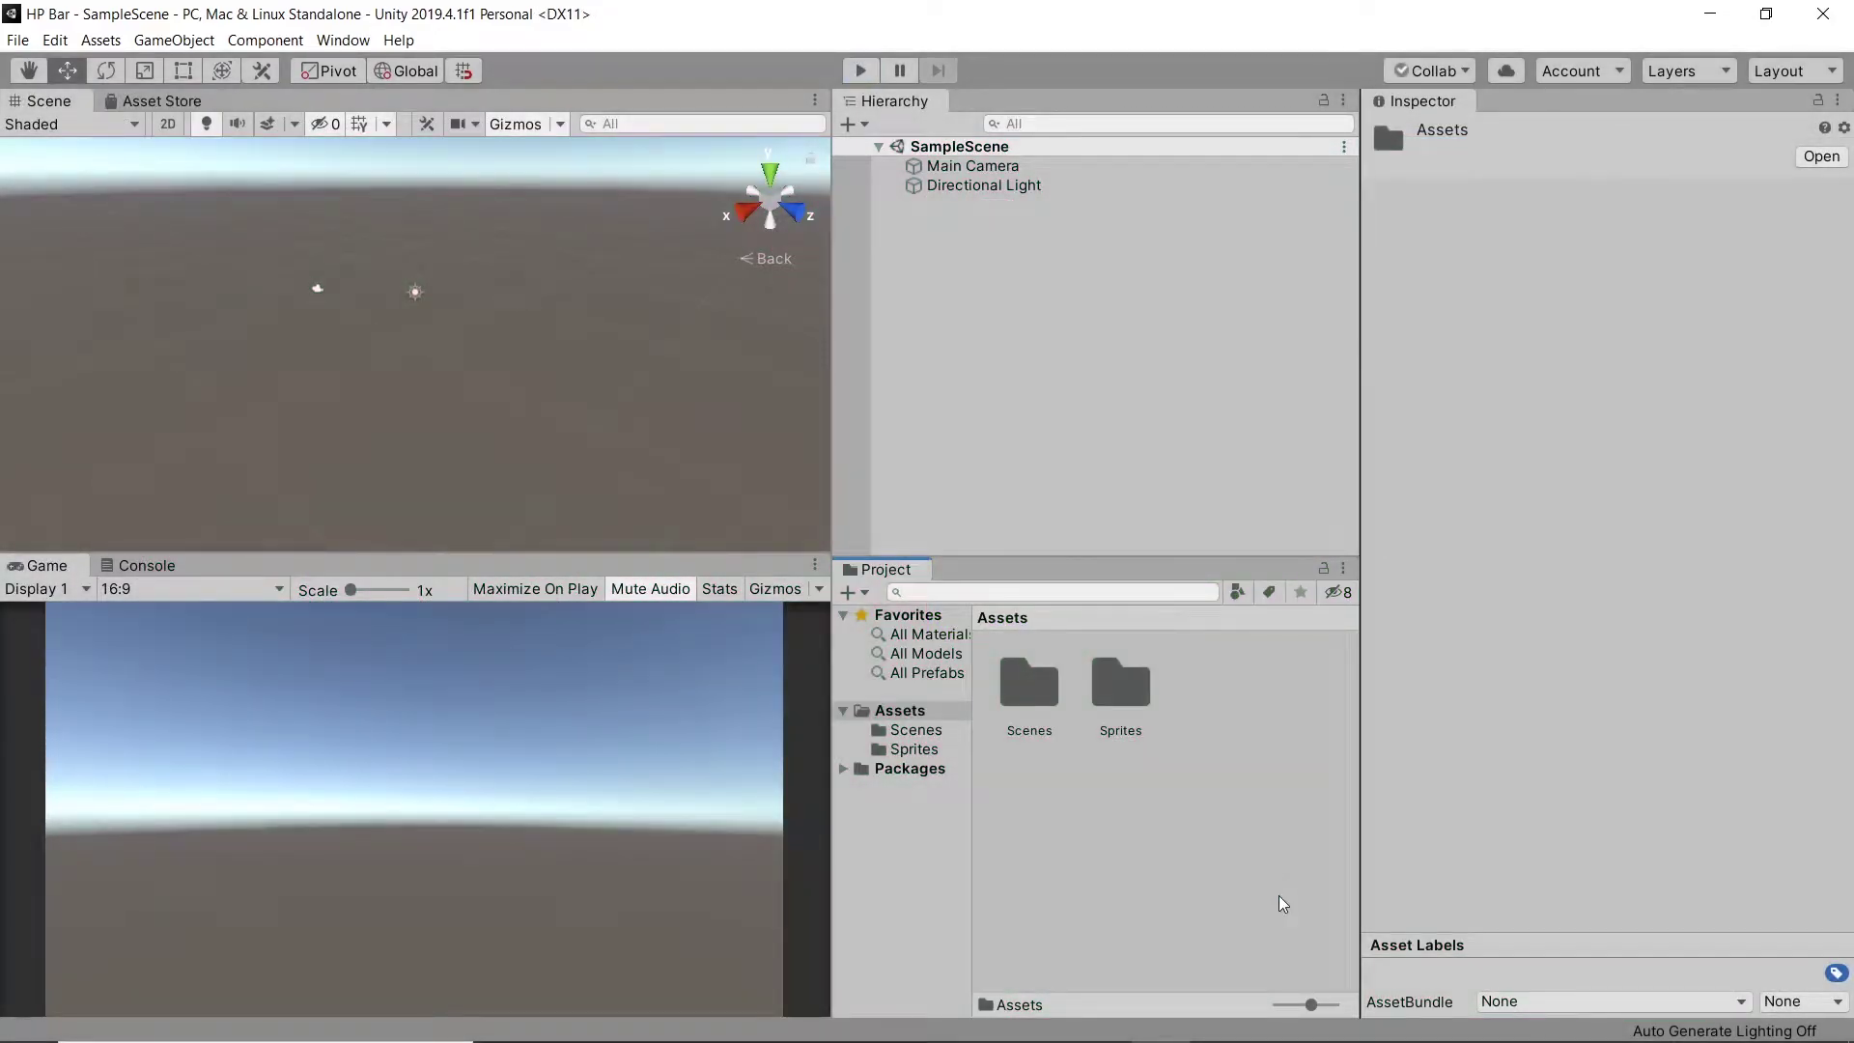
Step: Add a UI Image to the scene, creating a new Canvas
right_click(1092, 320)
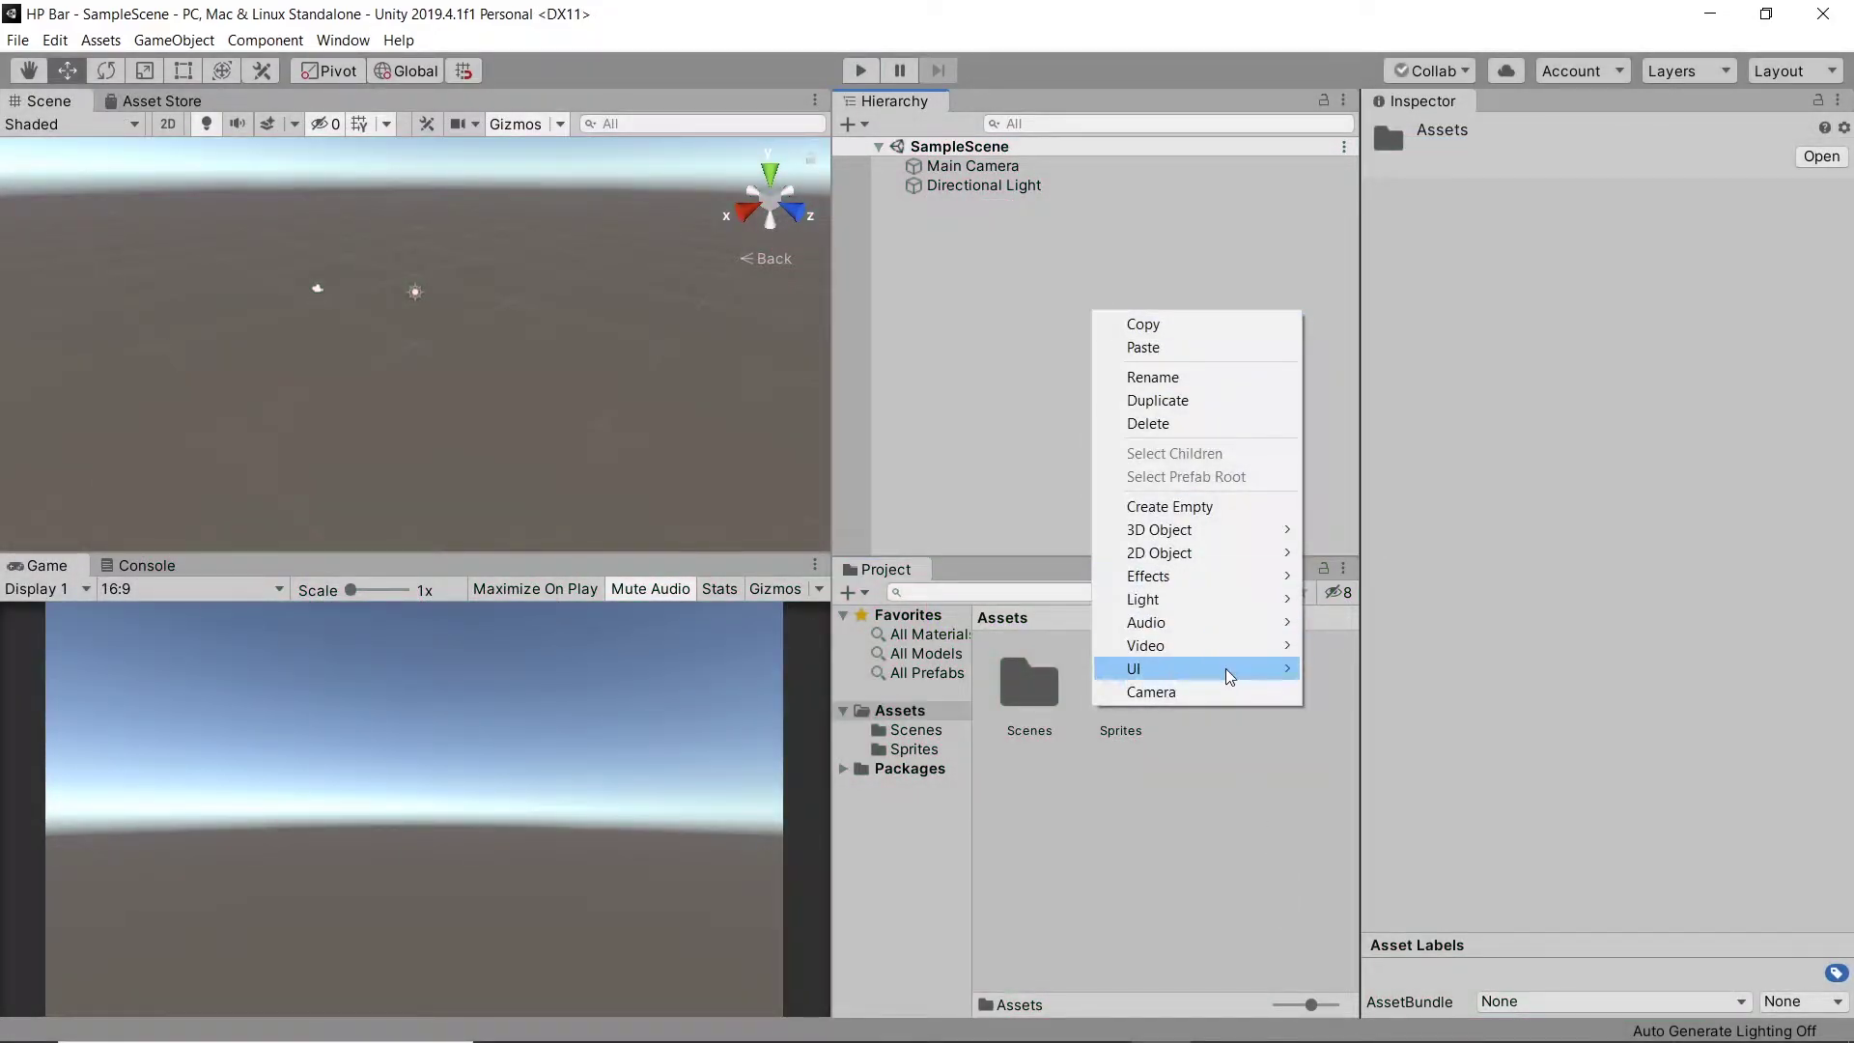
mouse_move(1229, 676)
left_click(1404, 344)
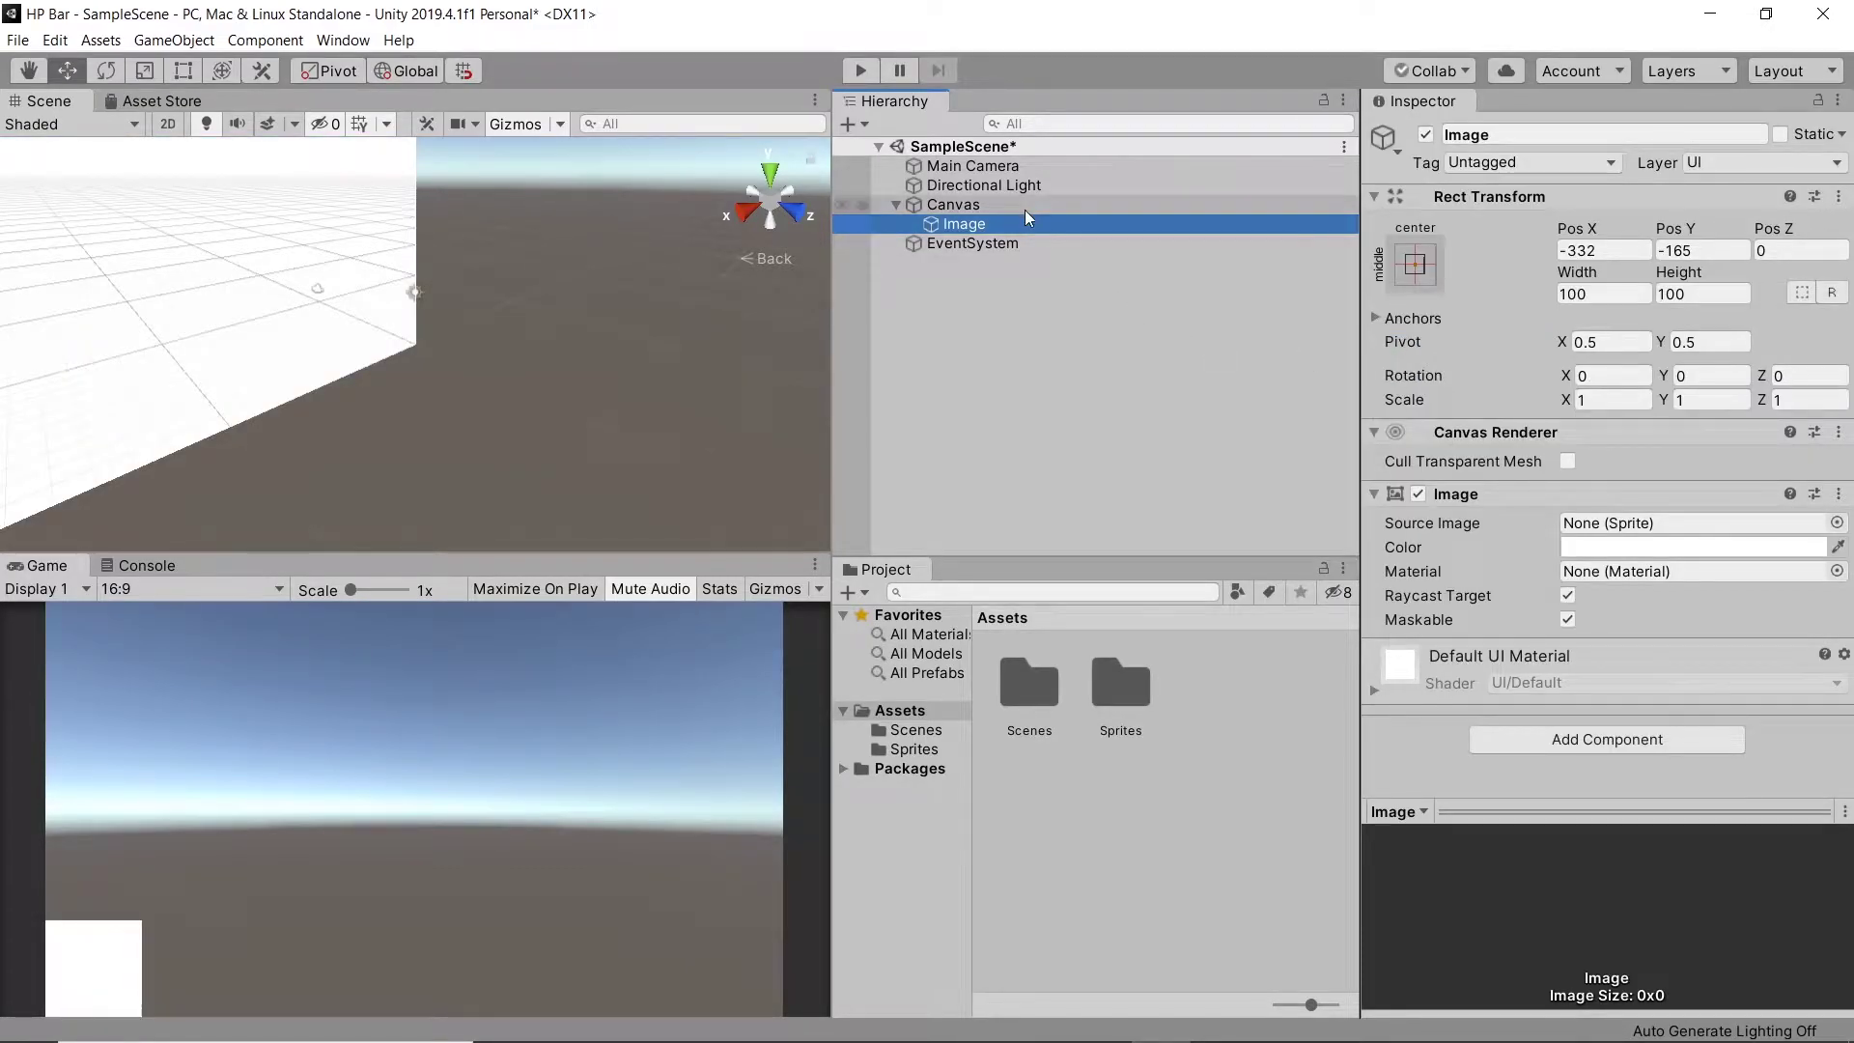
Step: Set the Canvas UI Scale Mode to Scale With Screen Size at 800×600
left_click(1025, 206)
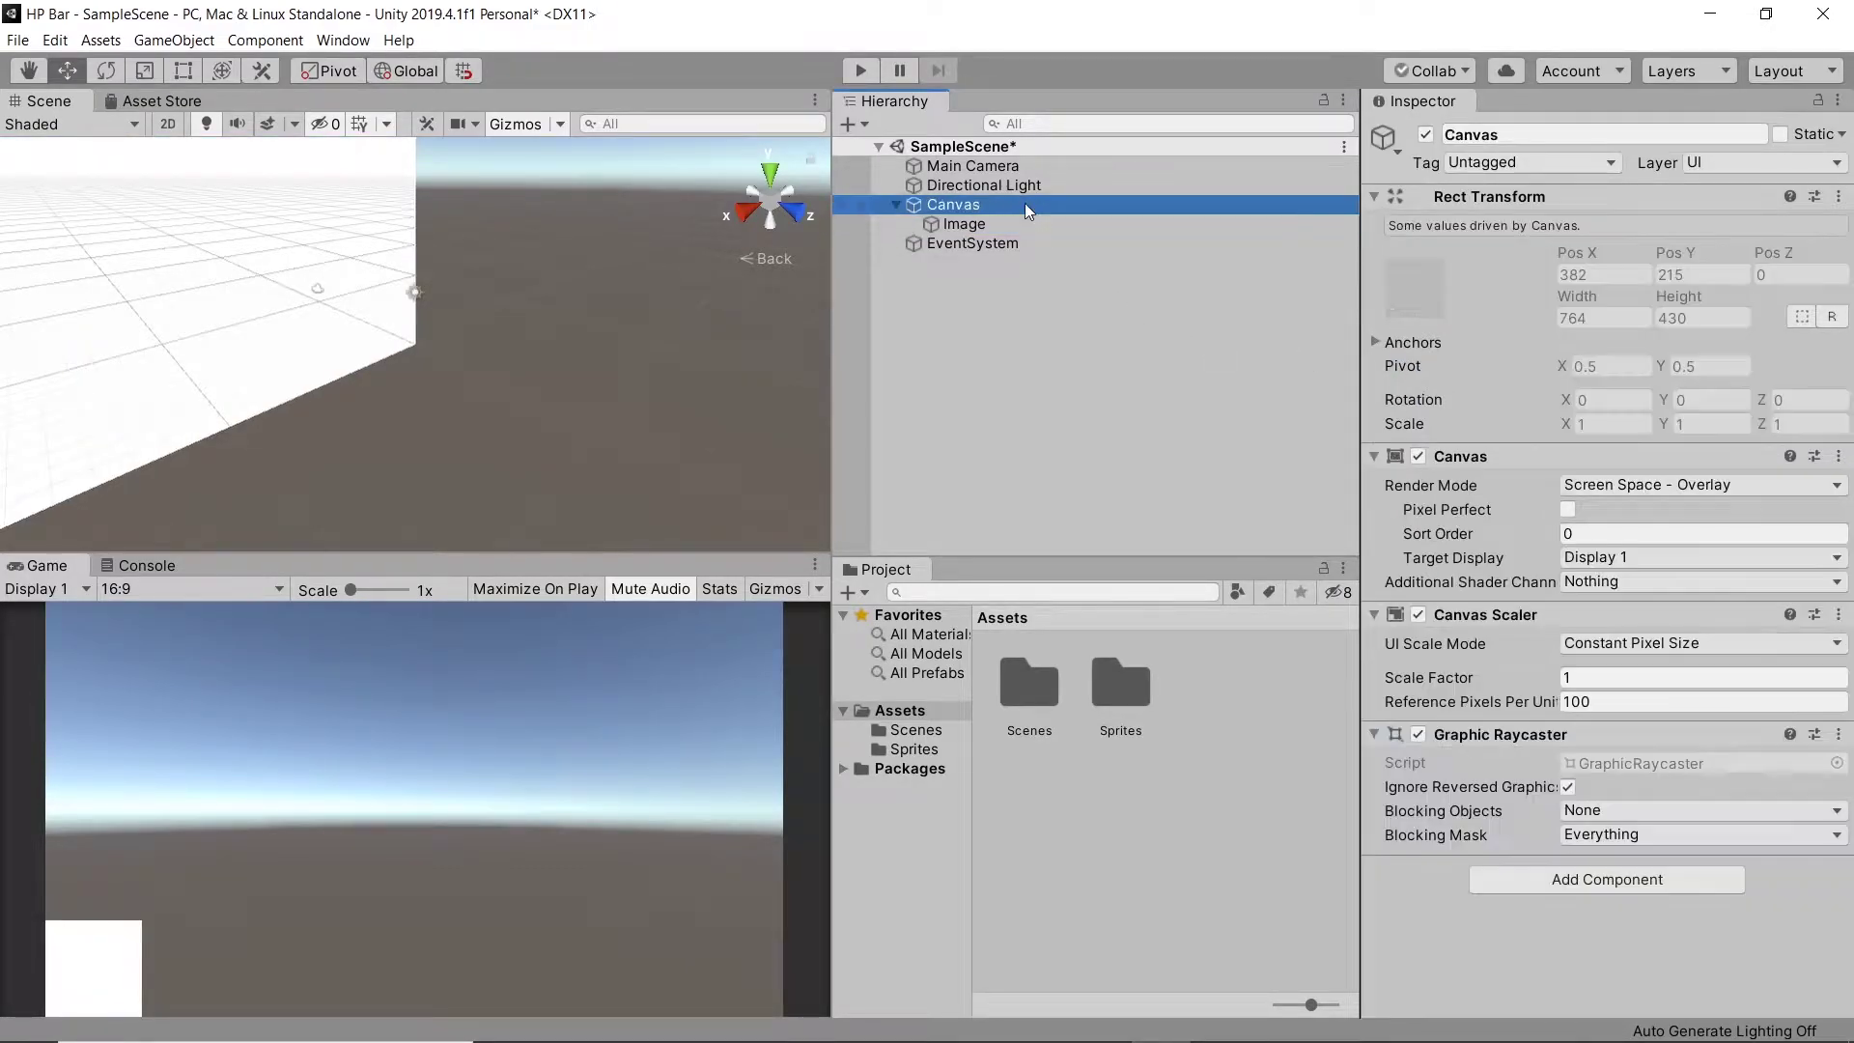
left_click(1588, 644)
left_click(1609, 703)
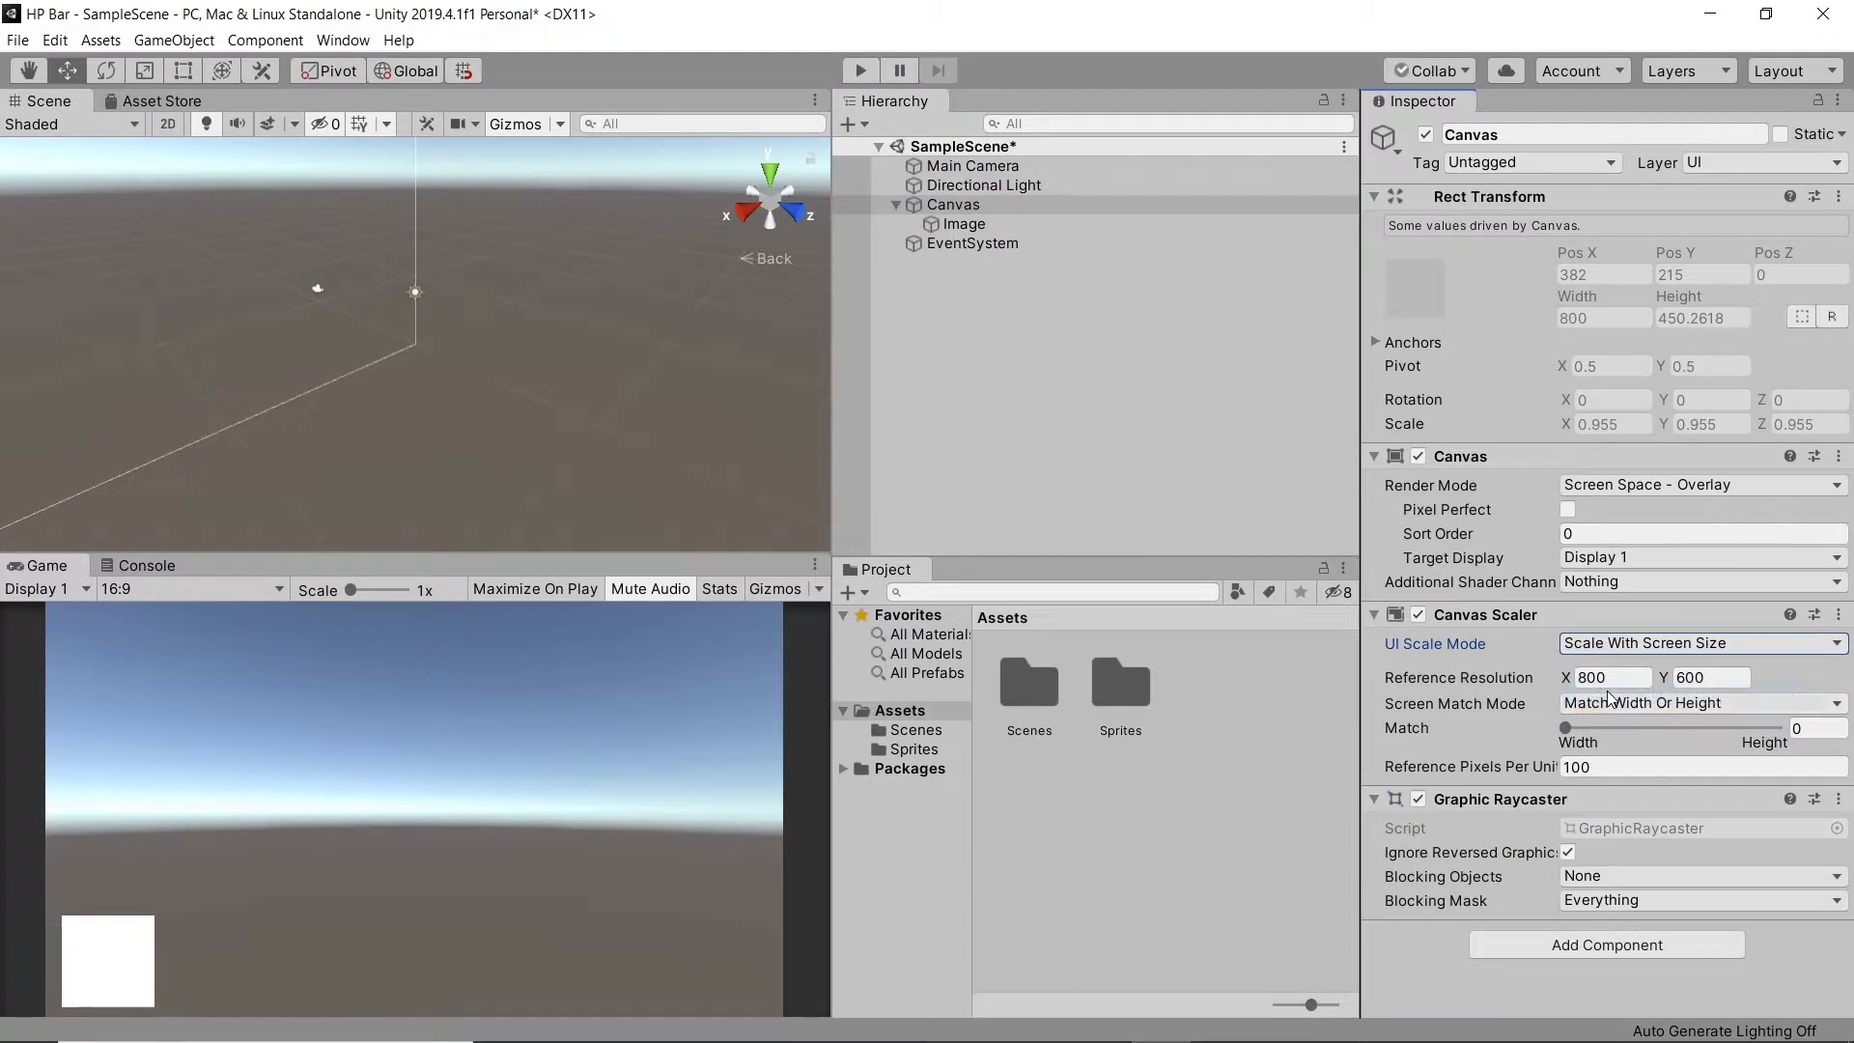
Step: Face the canvas head-on and anchor the Image middle-center at 0,0
left_click(741, 207)
left_click(739, 206)
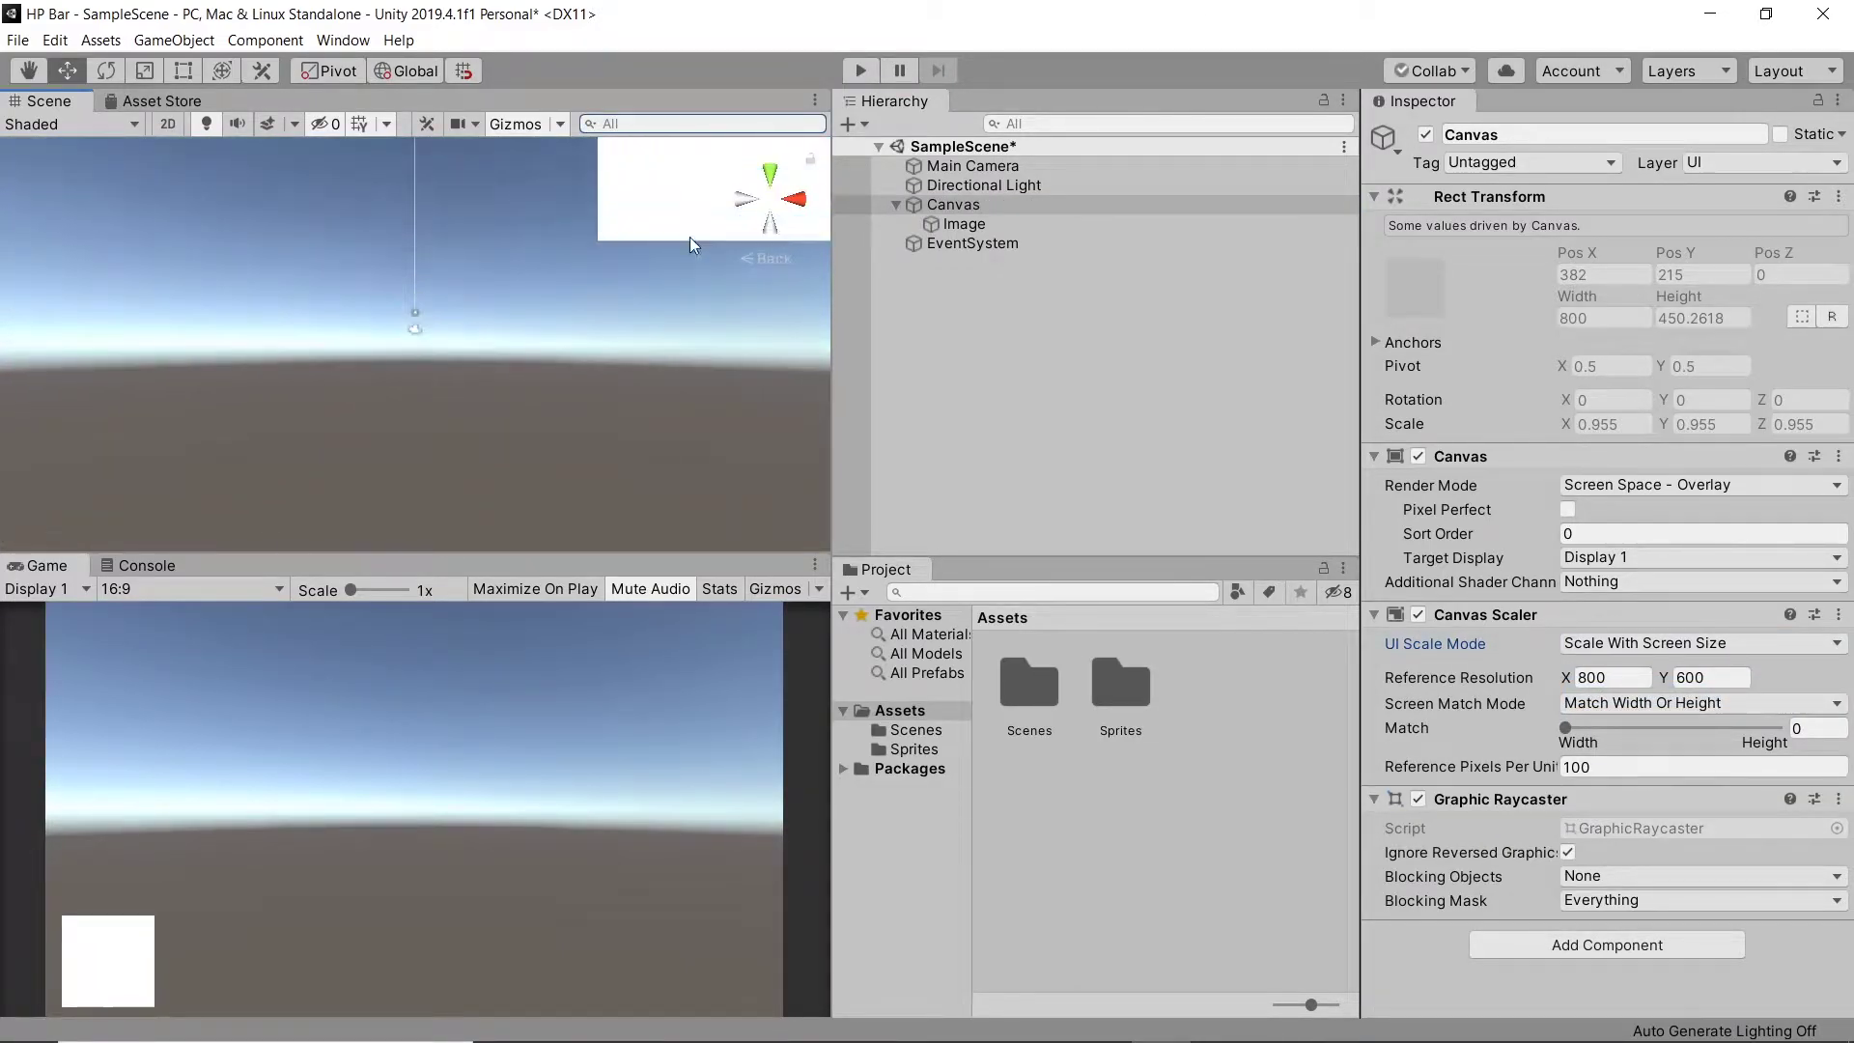
left_click(973, 204)
double_click(958, 223)
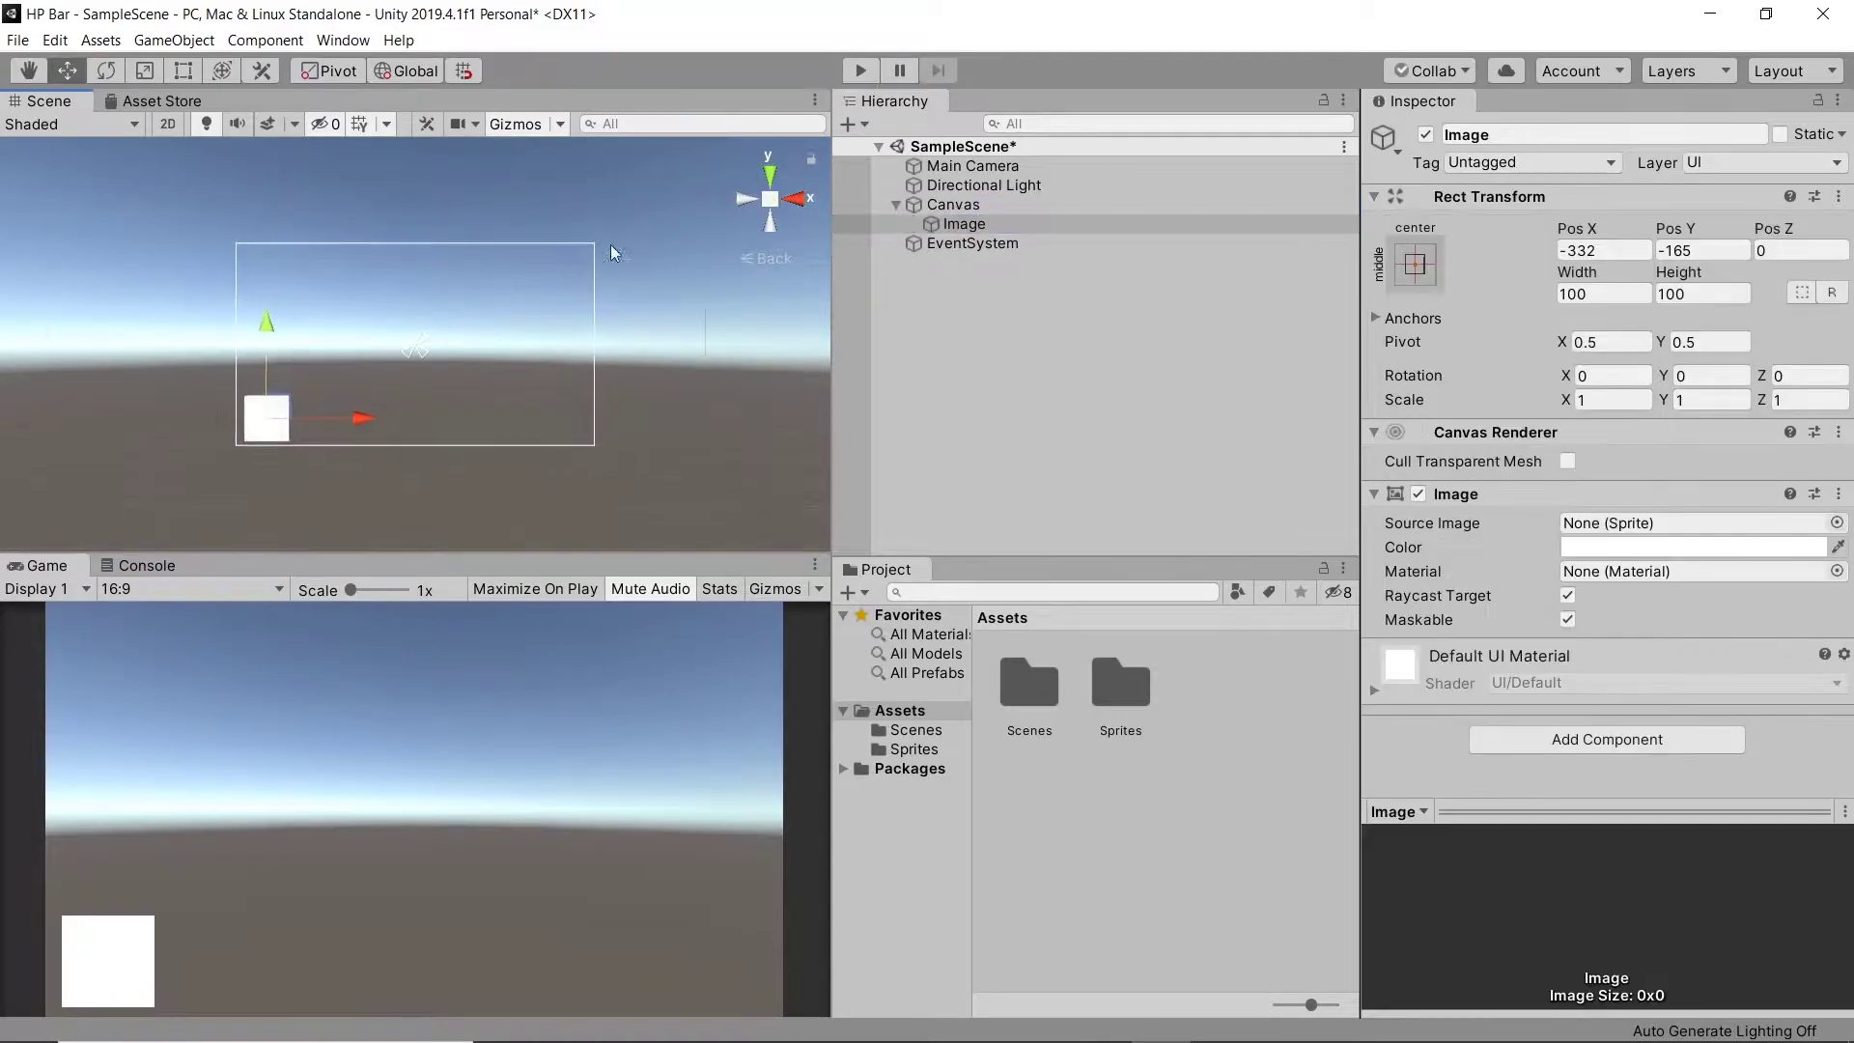
left_click(1415, 264)
left_click(1551, 505, "alt")
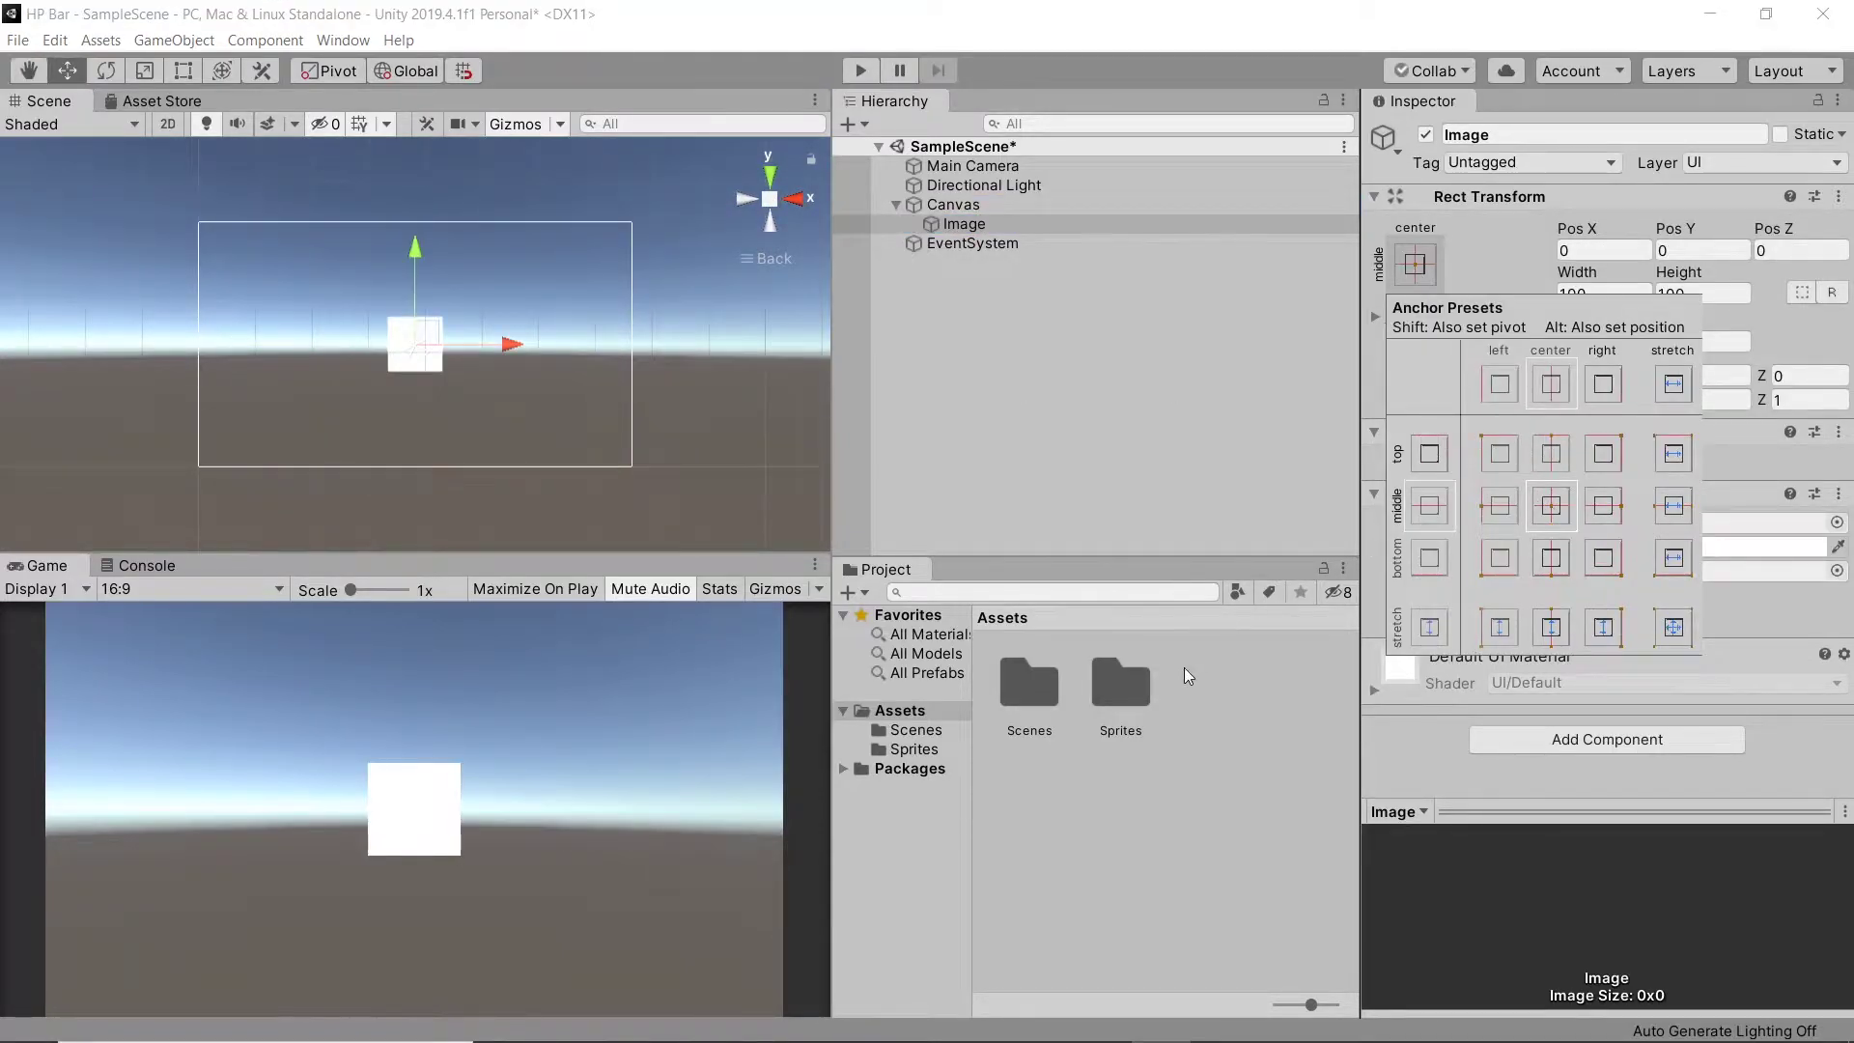
Step: Import the HP Bar Circle and HP Bar Rectangle textures in Assets/Sprites as Sprite (2D and UI)
double_click(1120, 685)
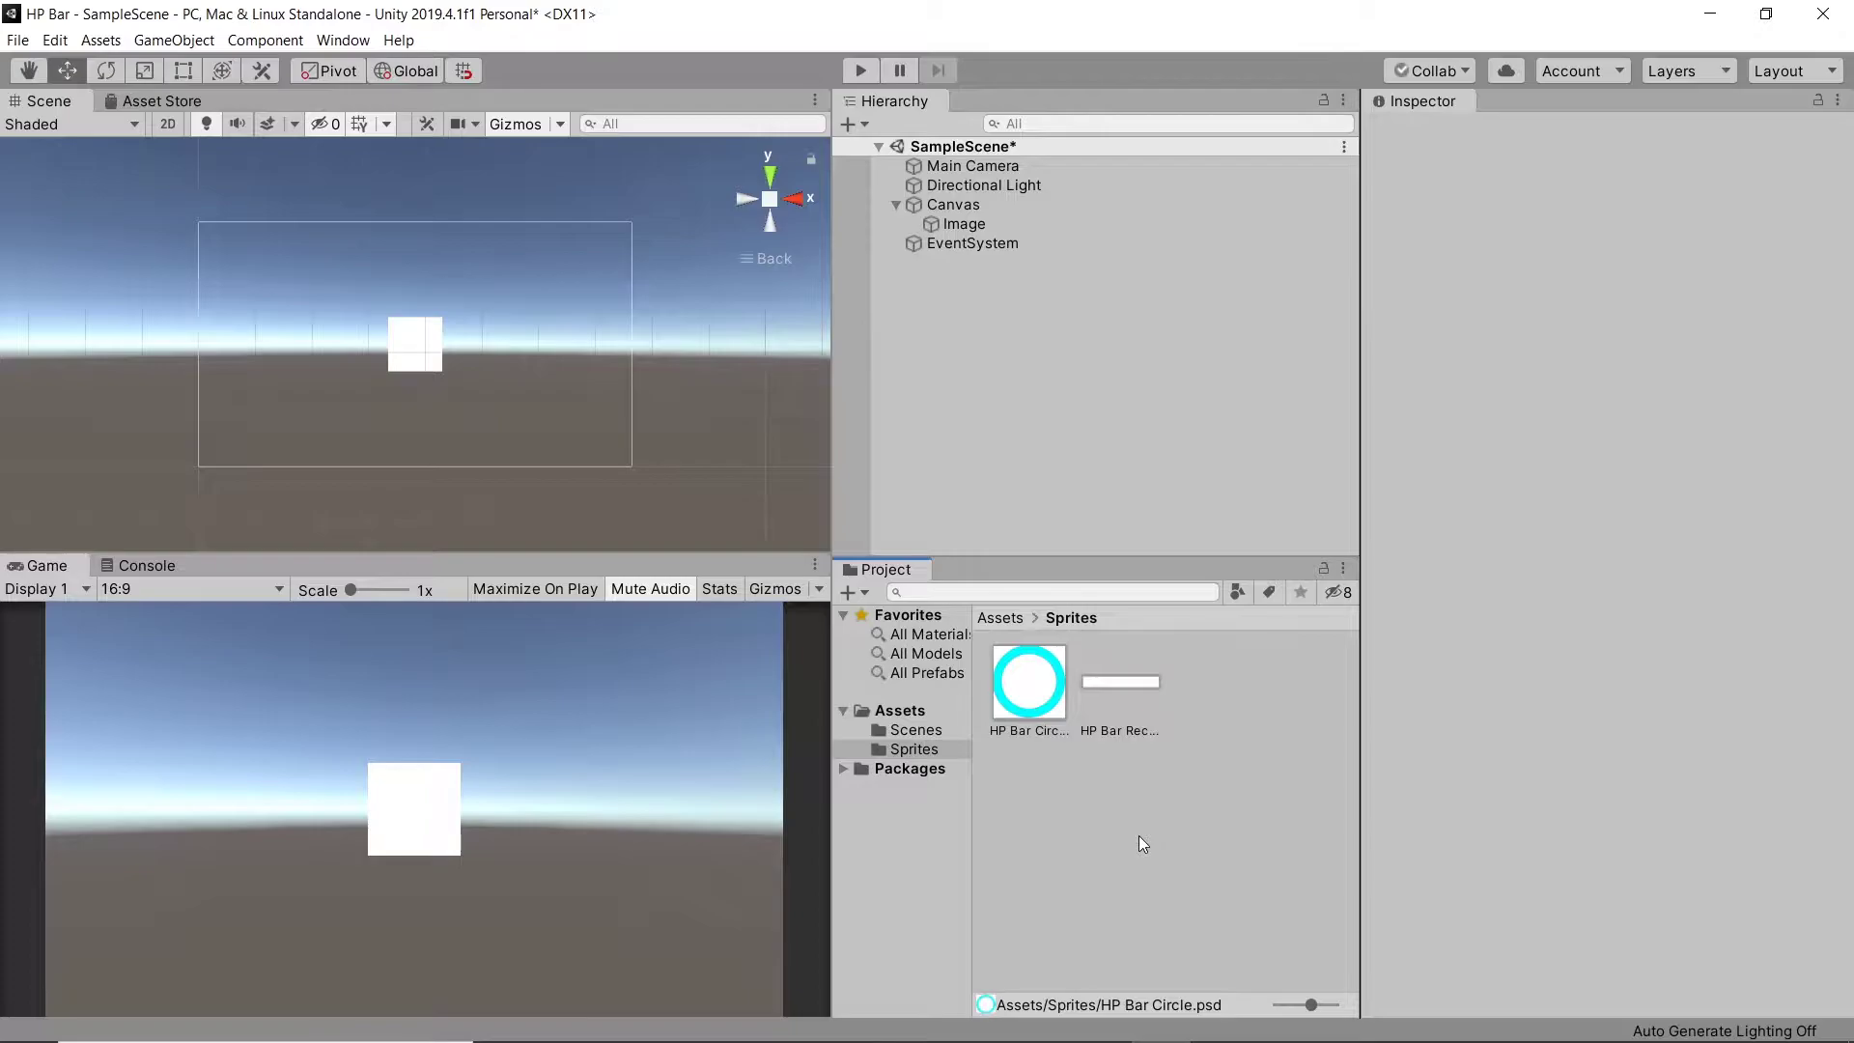
left_click(1056, 700)
left_click(1111, 675, "ctrl")
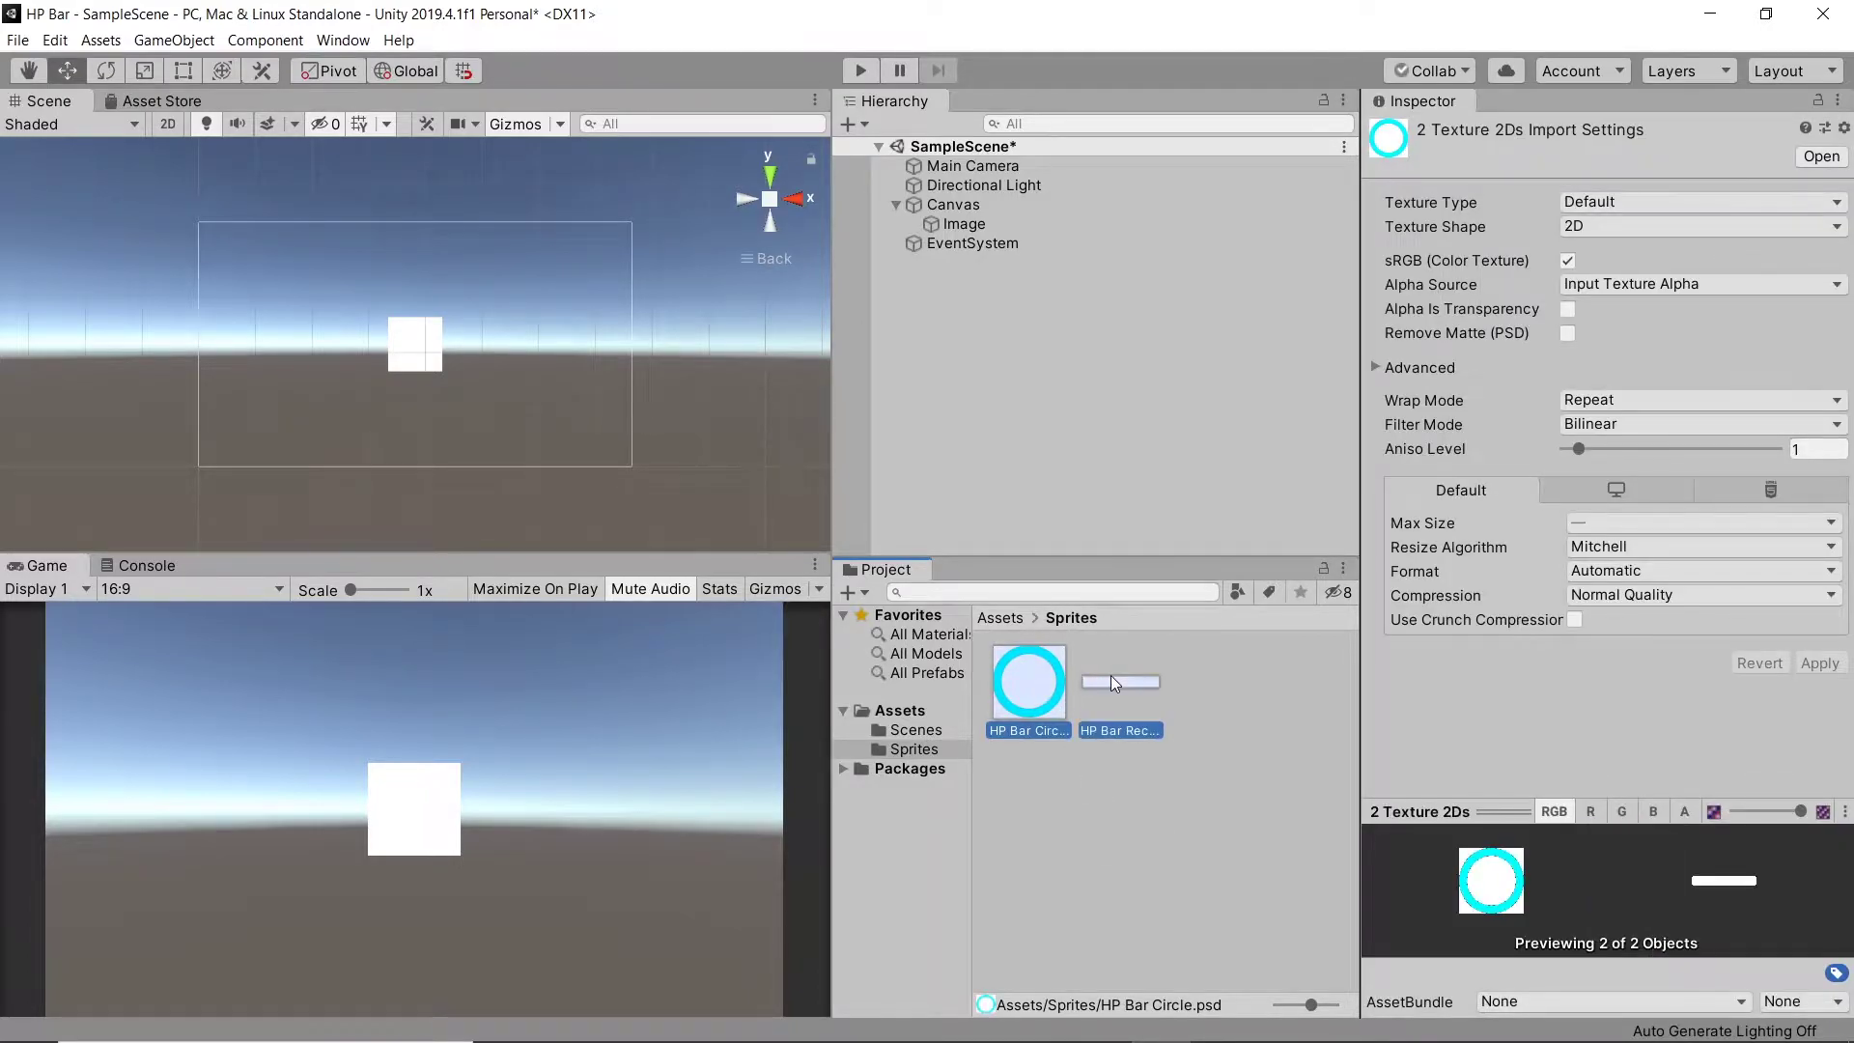
left_click(1608, 202)
left_click(1641, 296)
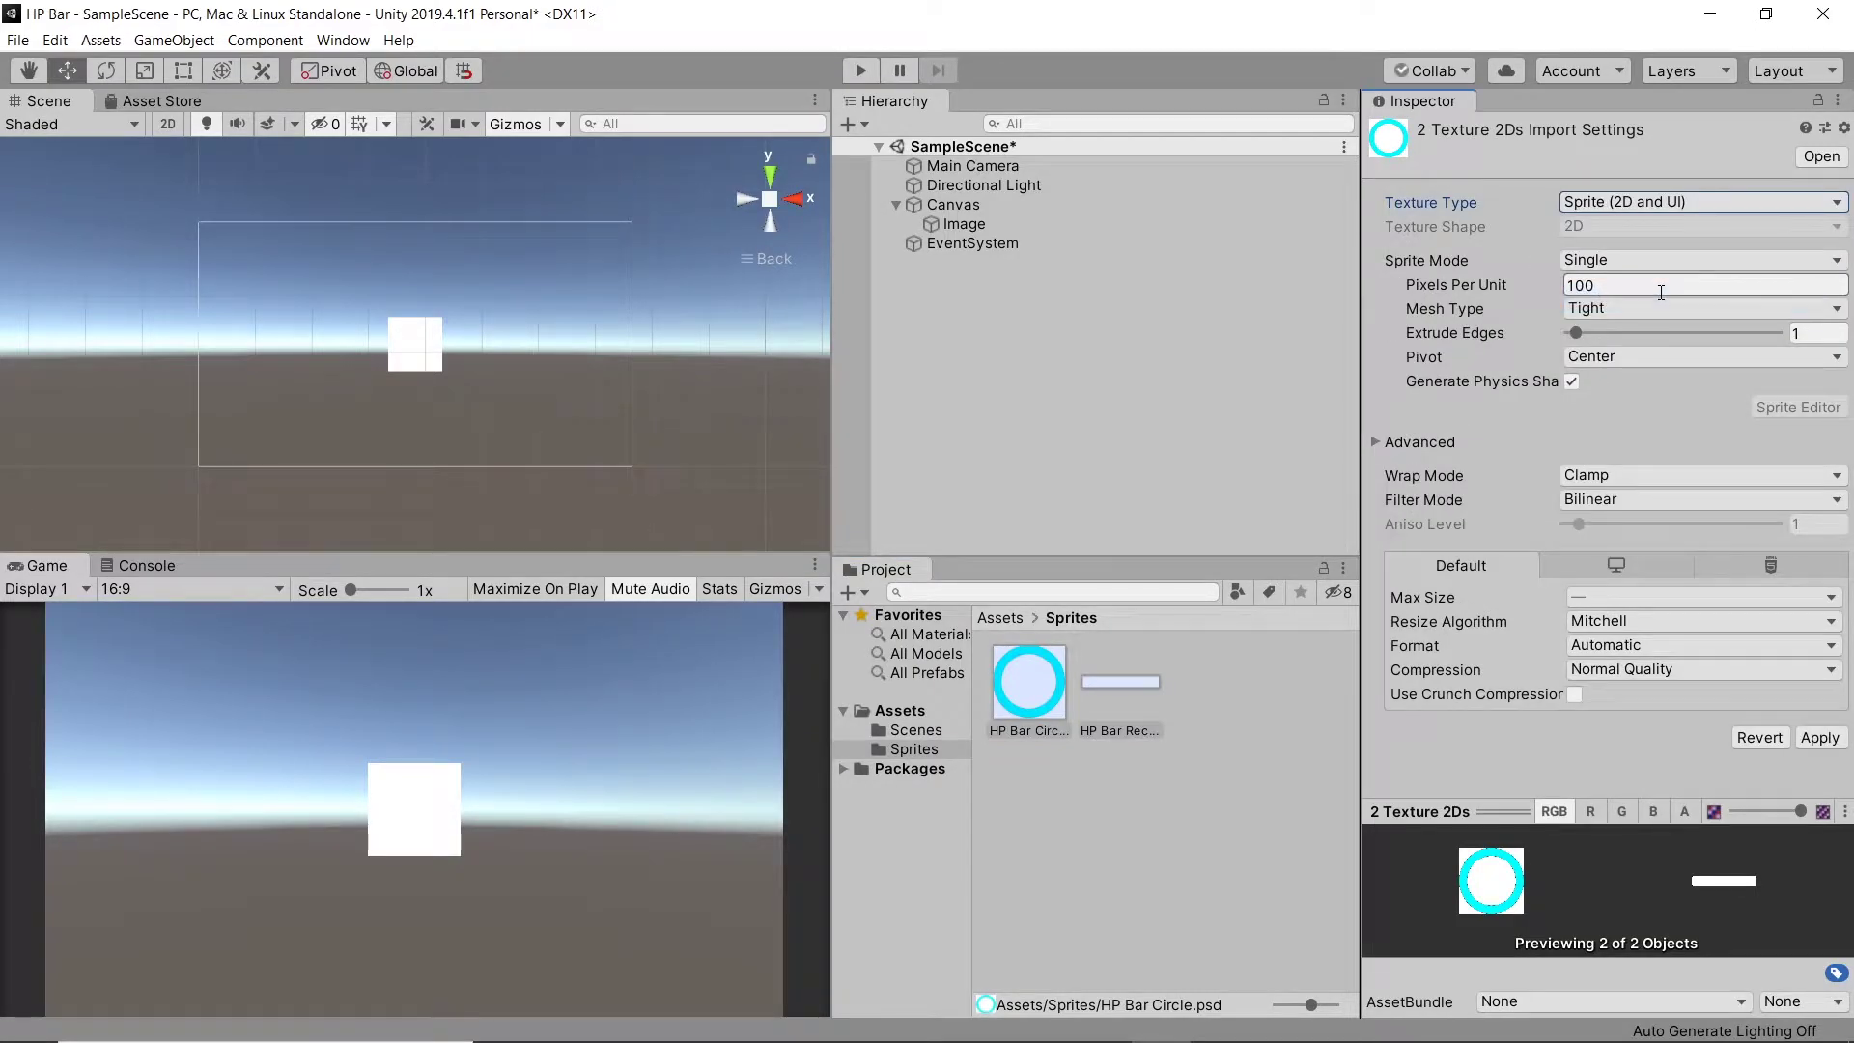
left_click(1819, 737)
left_click(1042, 229)
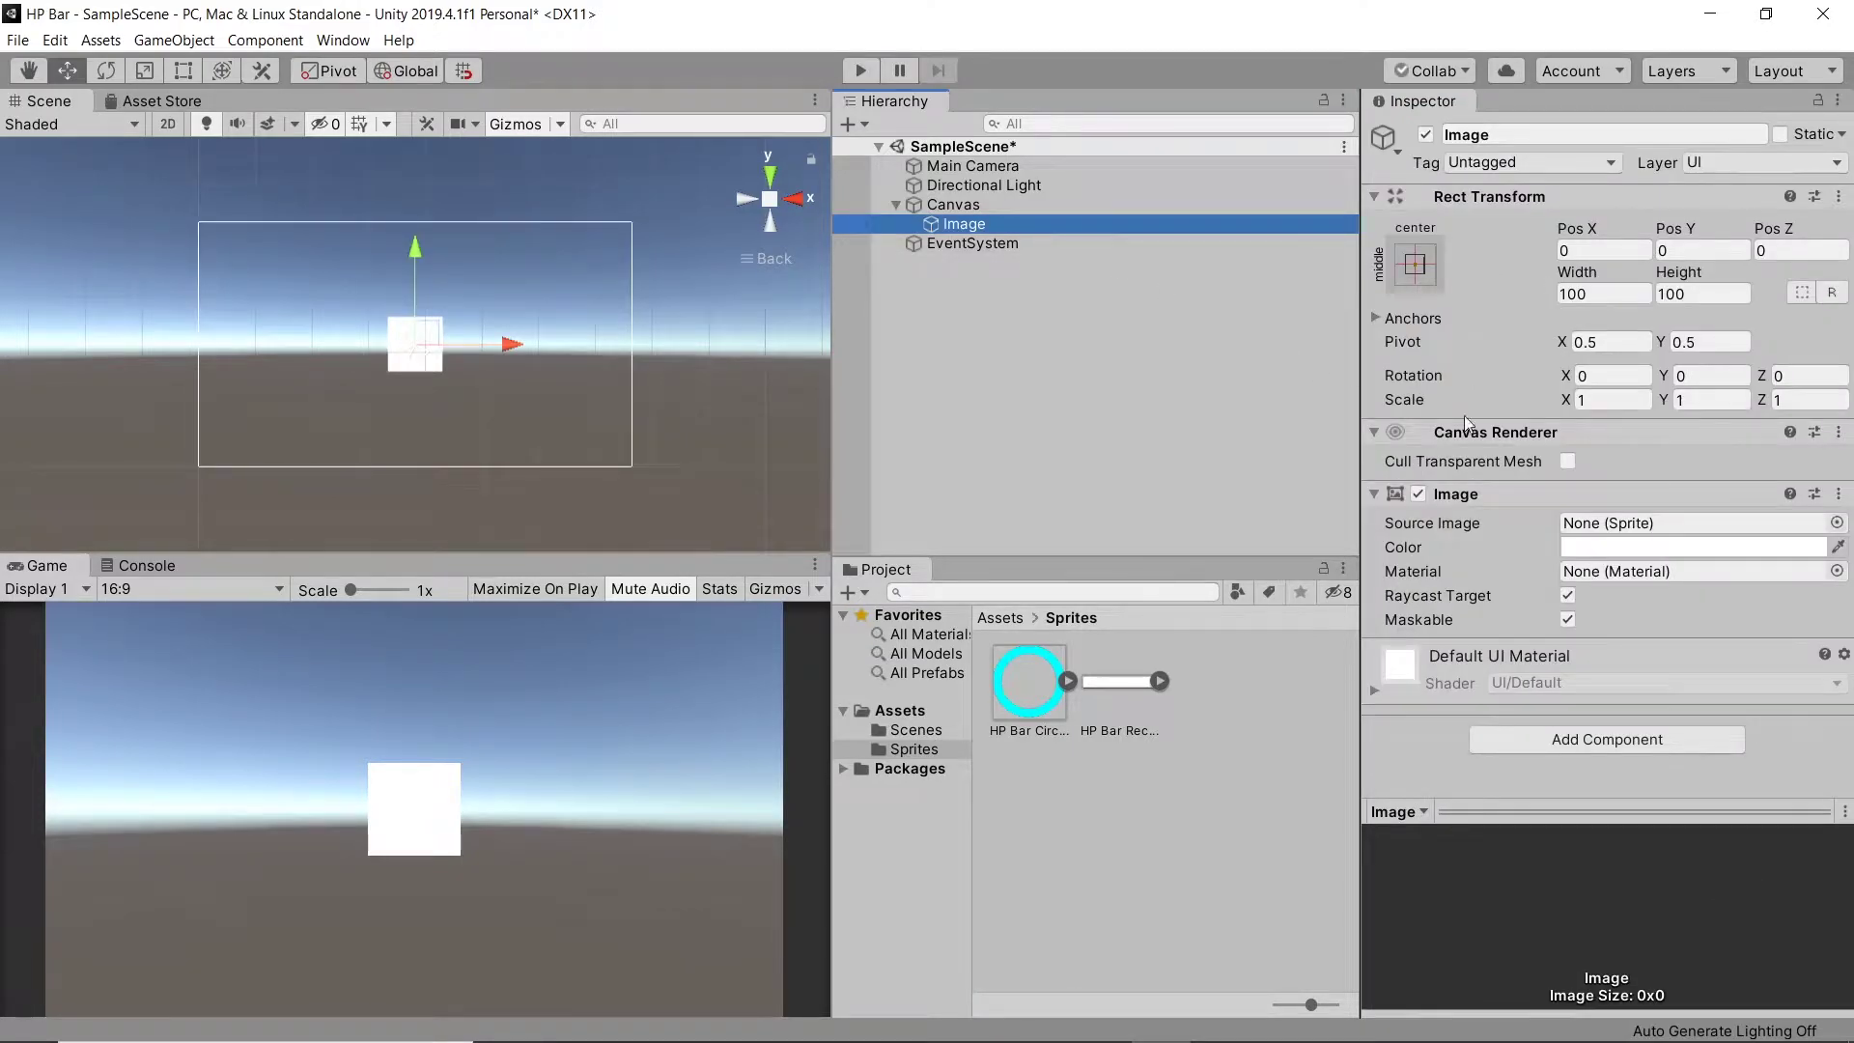
Step: Set the Image's Source Image to the HP Bar Circle sprite
left_click(1836, 523)
left_click(872, 262)
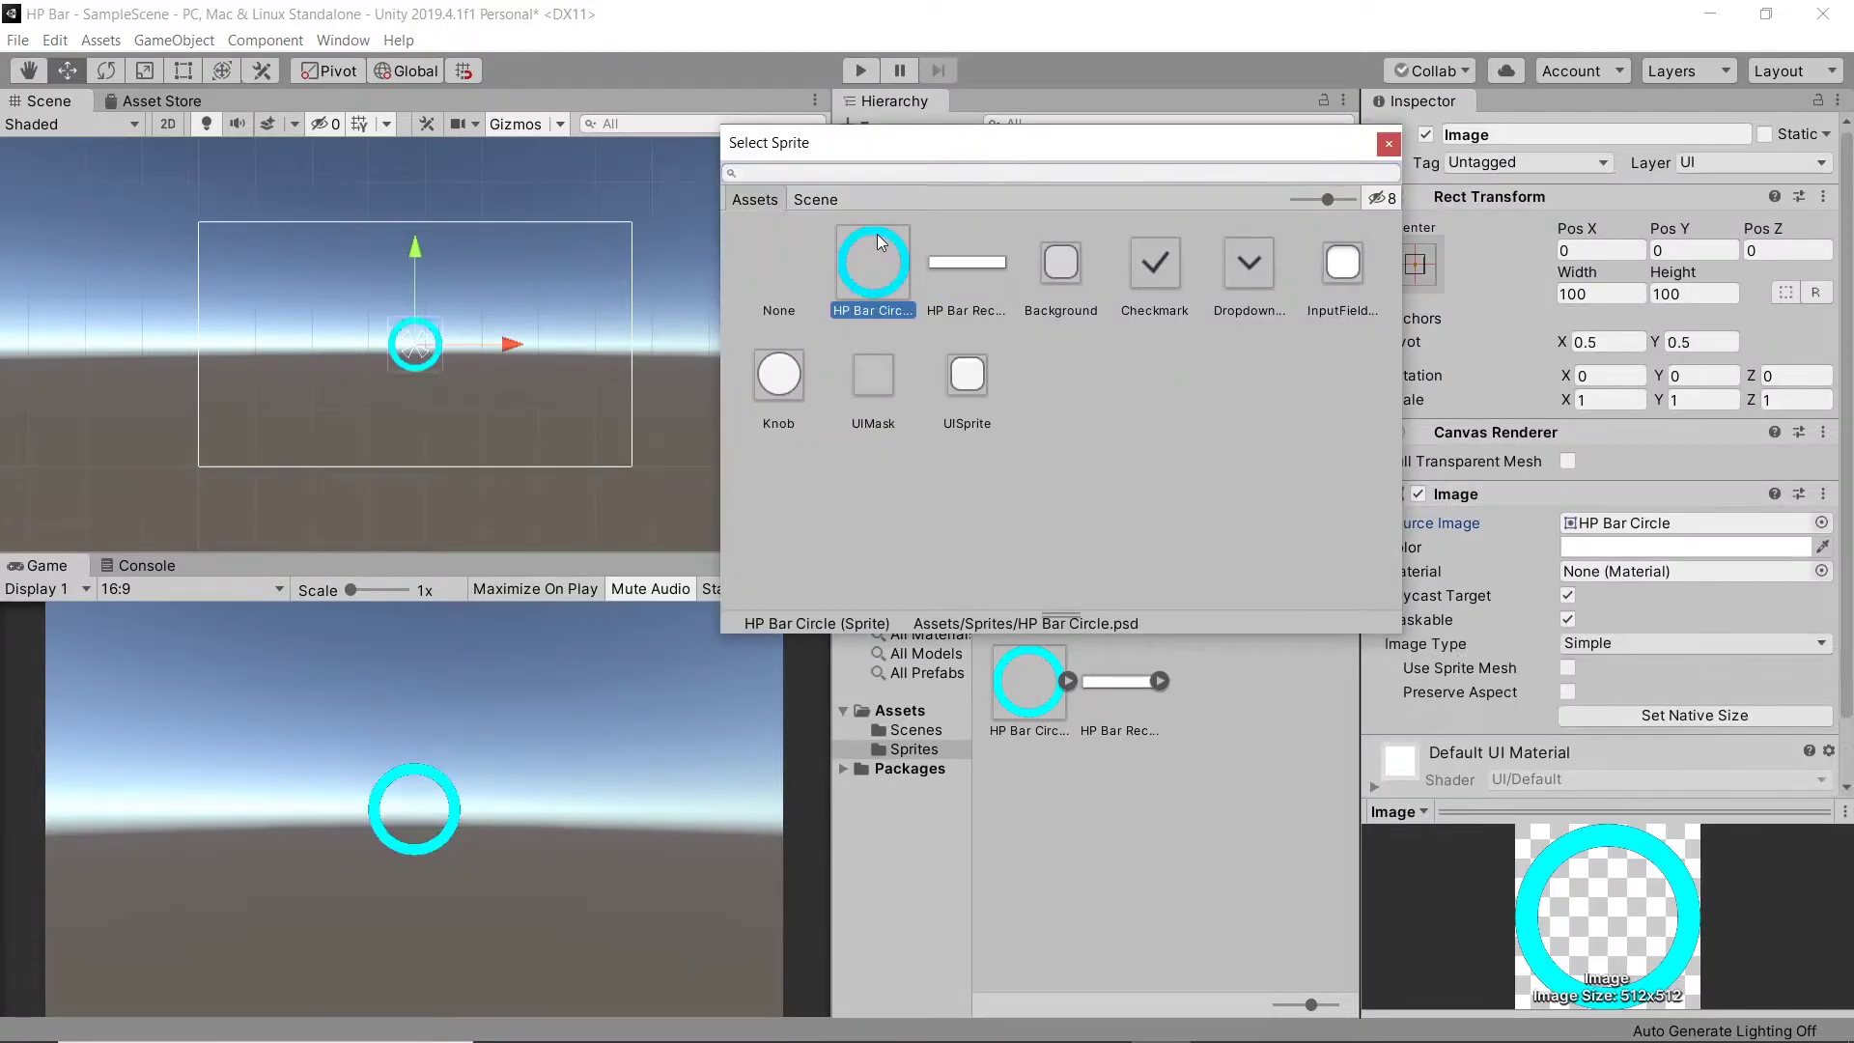
left_click(1388, 145)
Step: Scale the circle to 1.5175 and move it left to X -219
key("r")
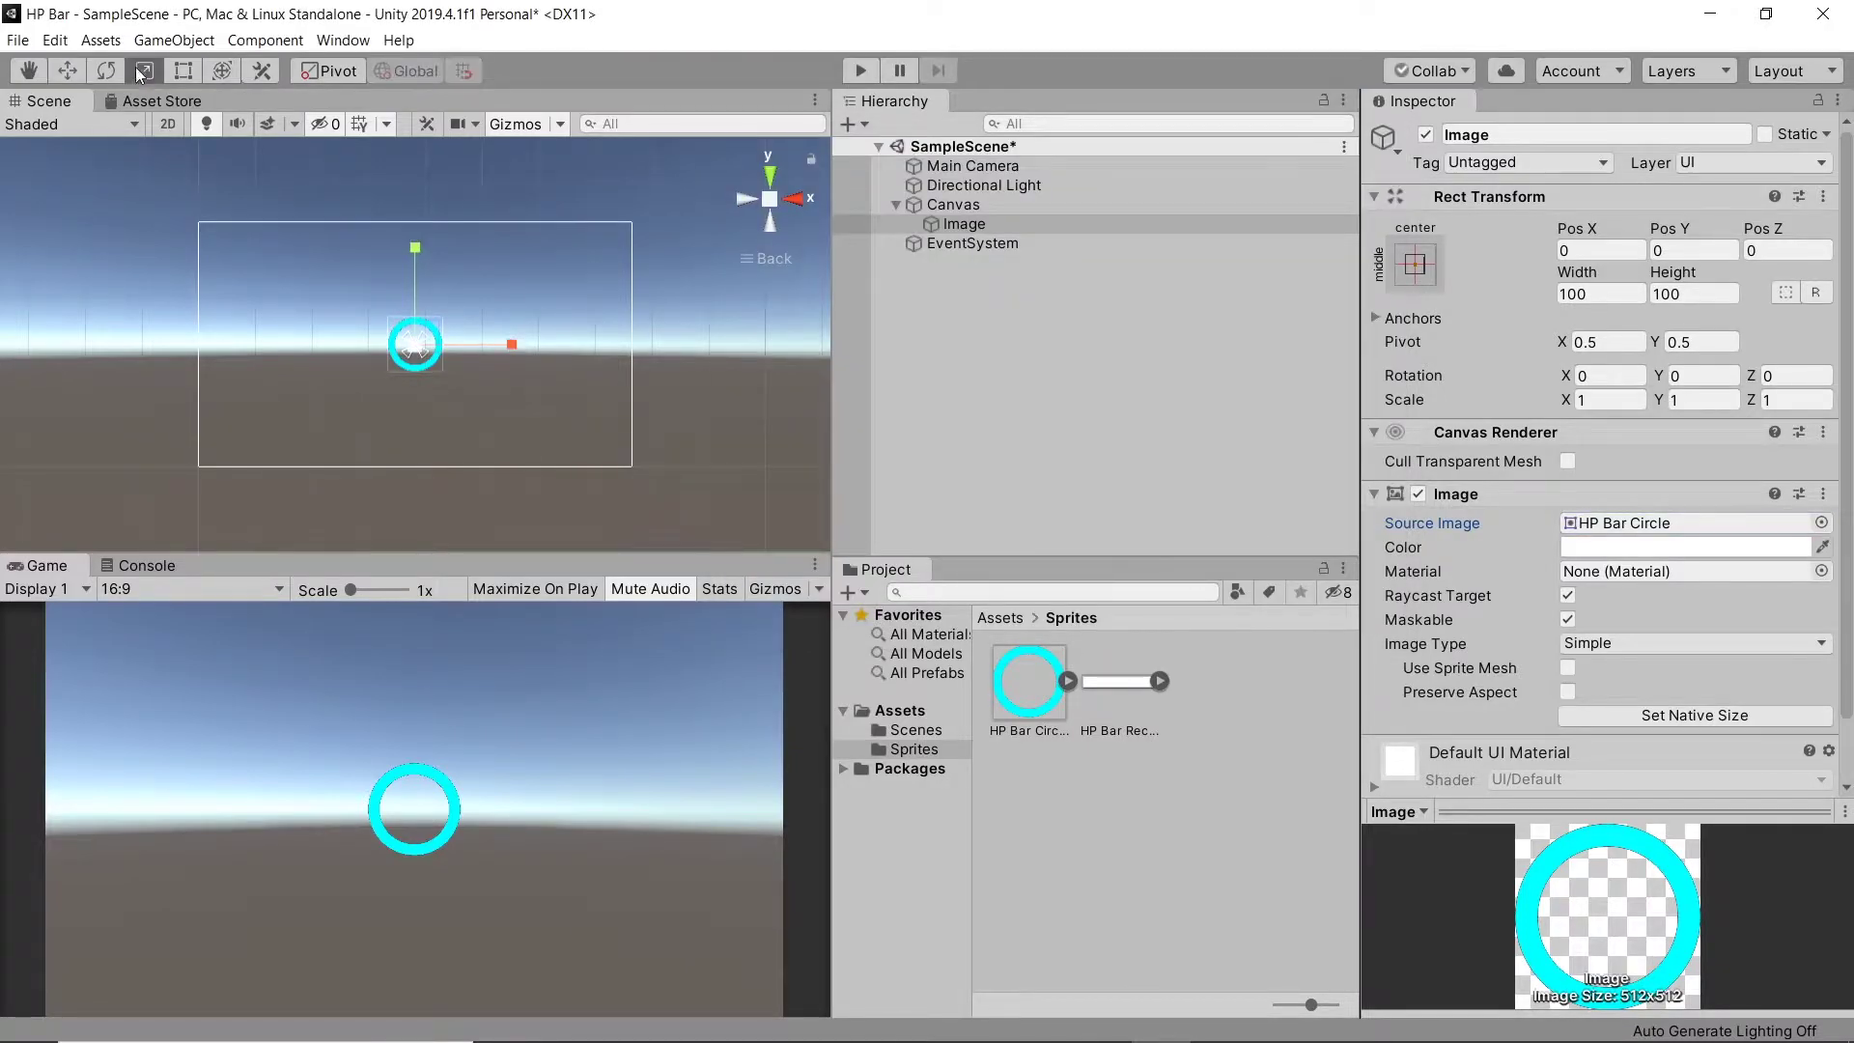
left_click_drag(420, 349, 414, 247)
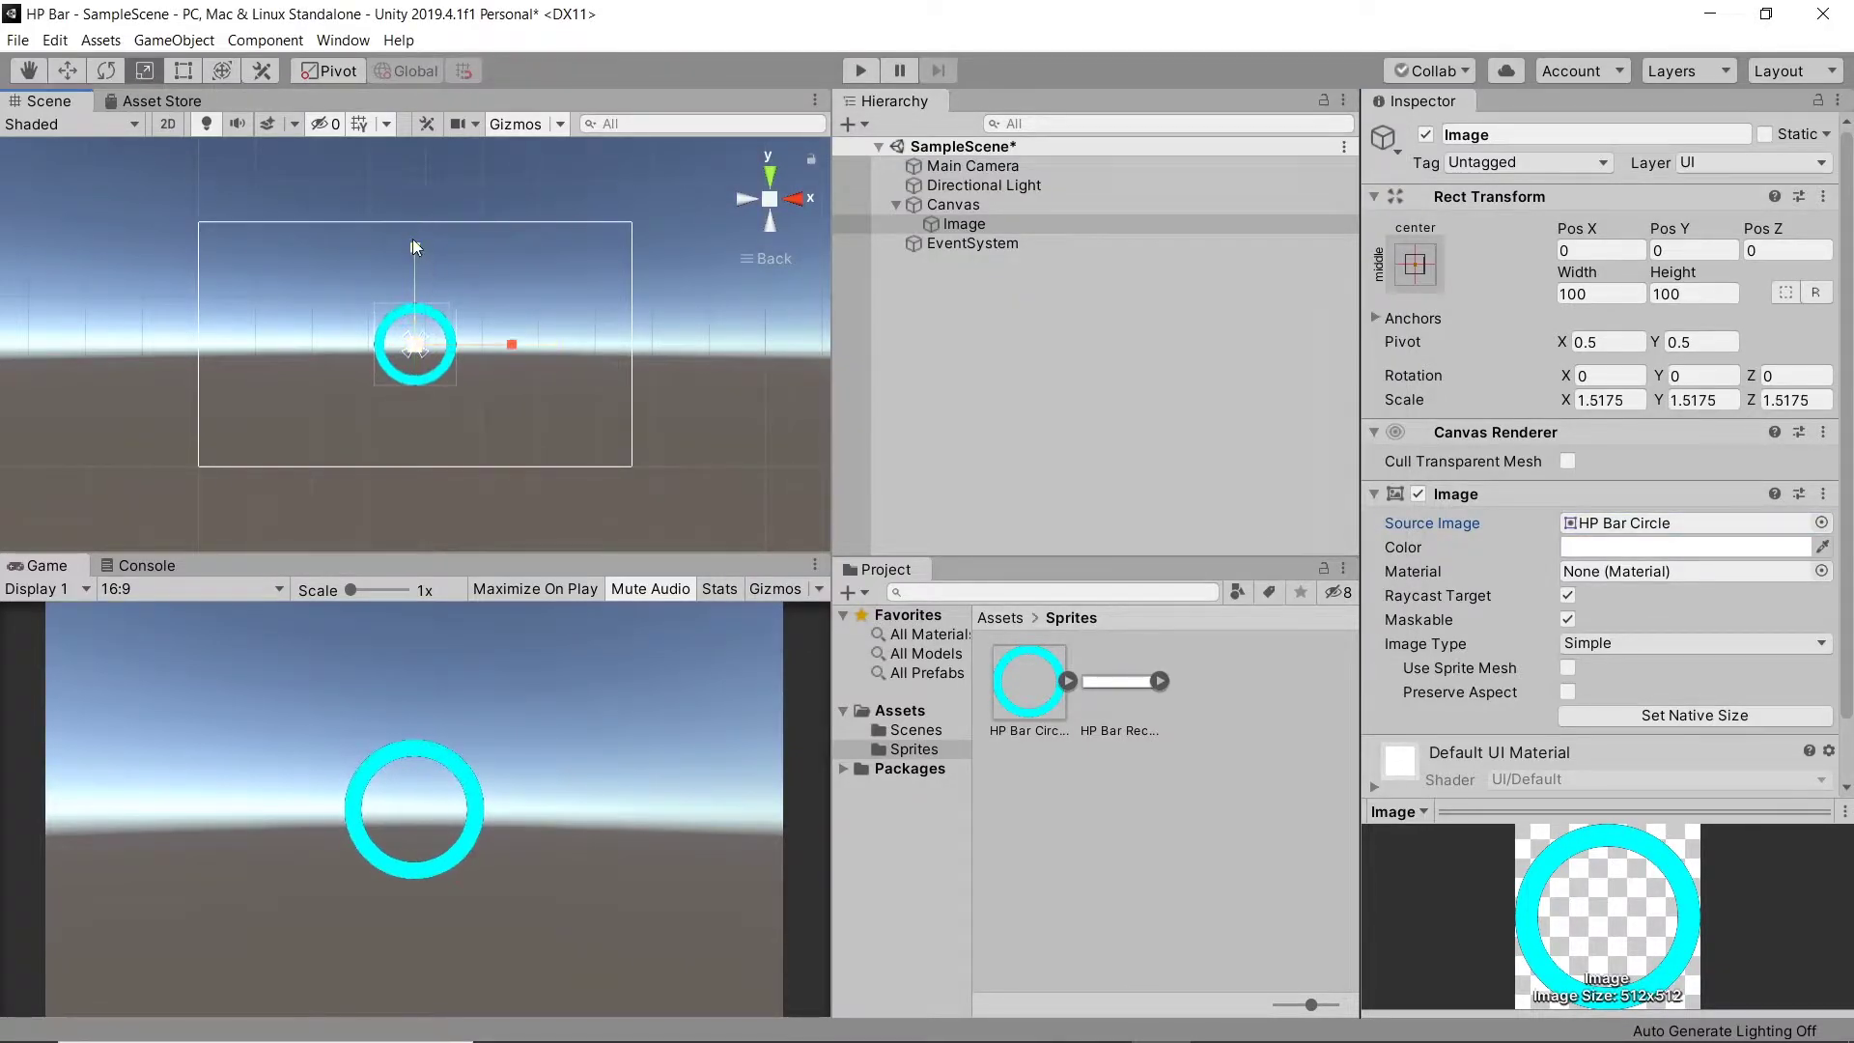
left_click(67, 75)
left_click_drag(514, 346, 397, 369)
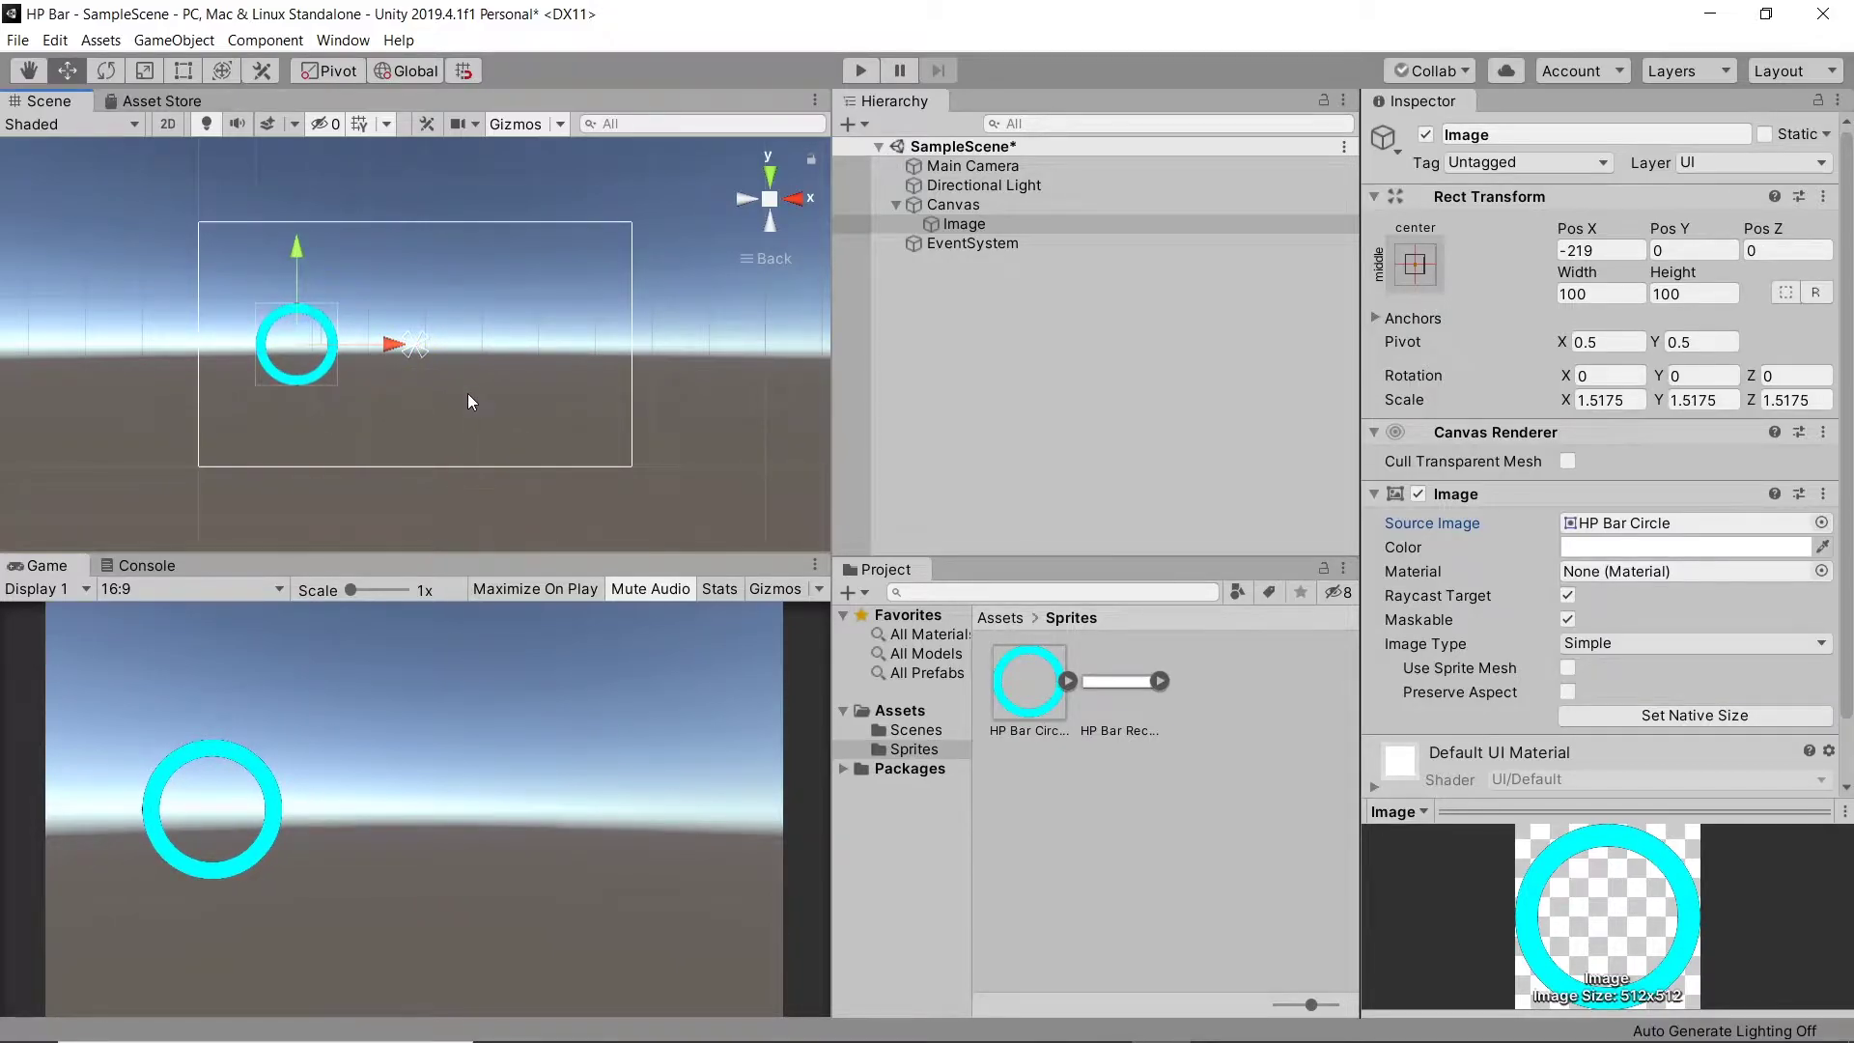
Step: Duplicate the circle image and move the copy right to X 189
left_click(998, 223)
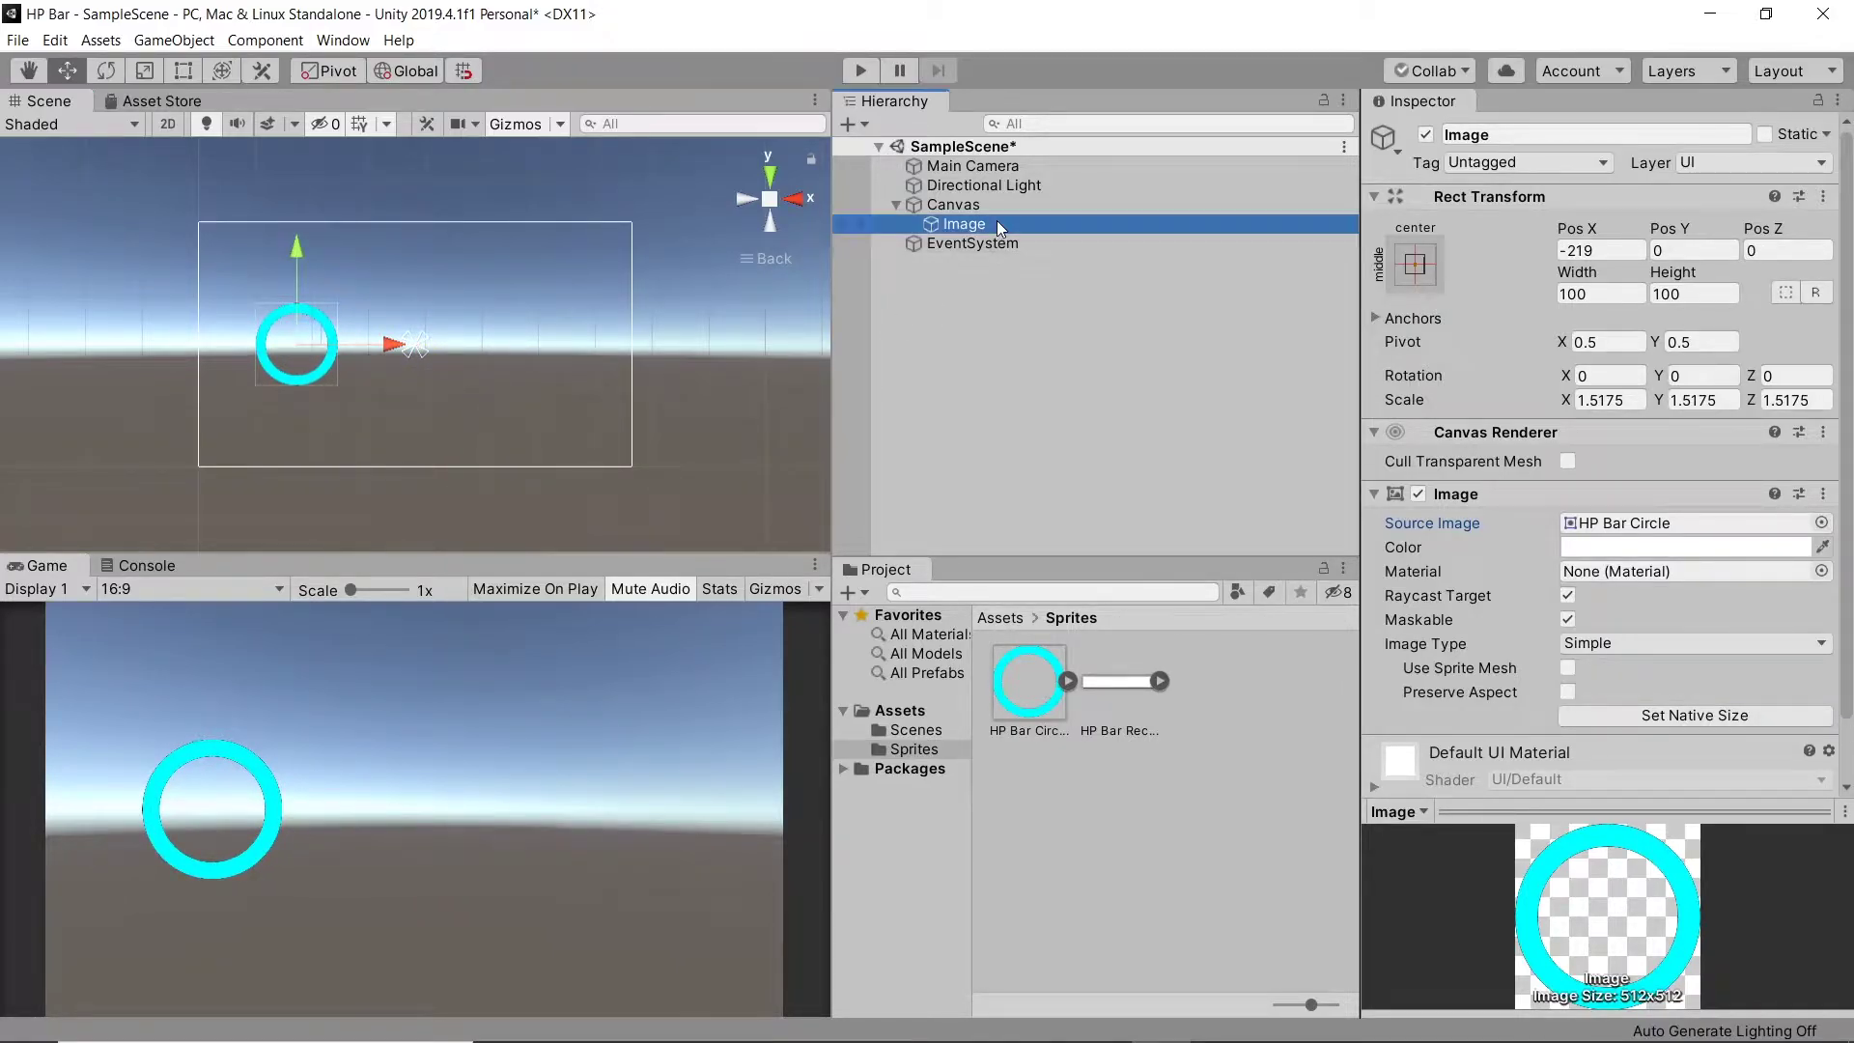
key("ctrl+d")
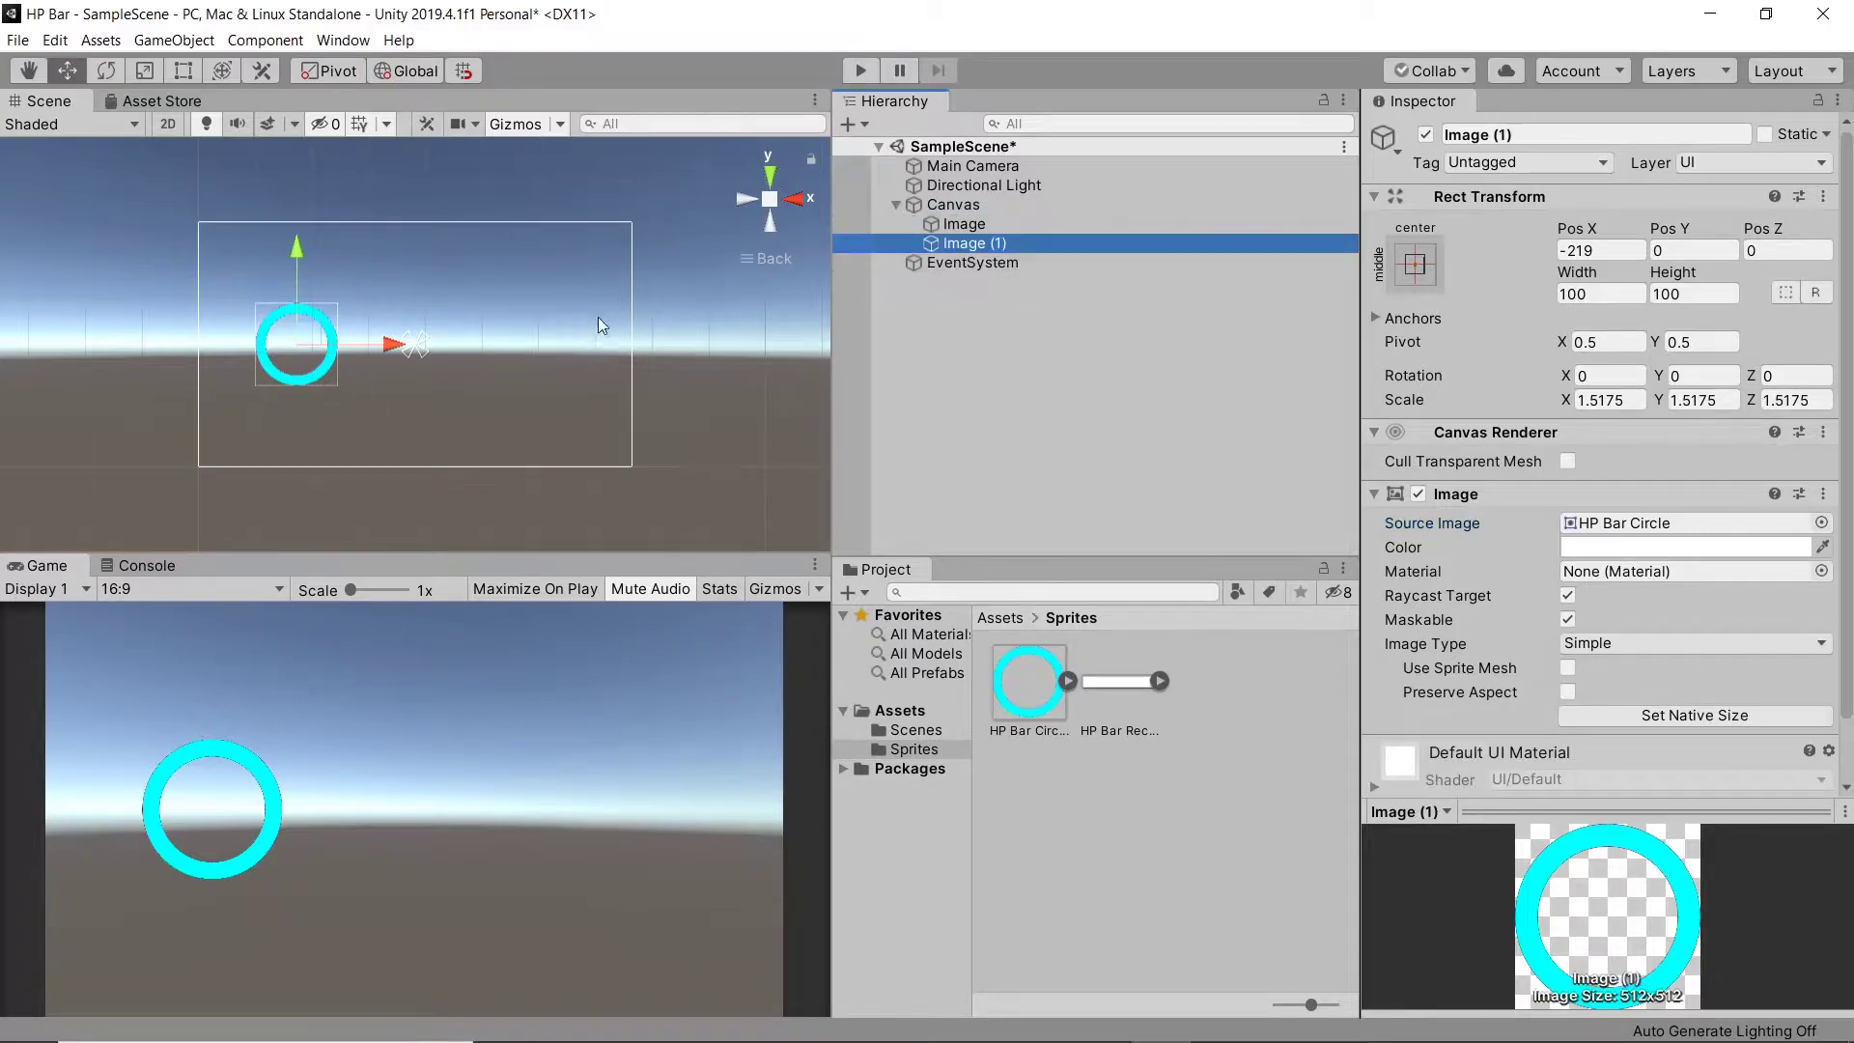
left_click_drag(415, 344, 615, 384)
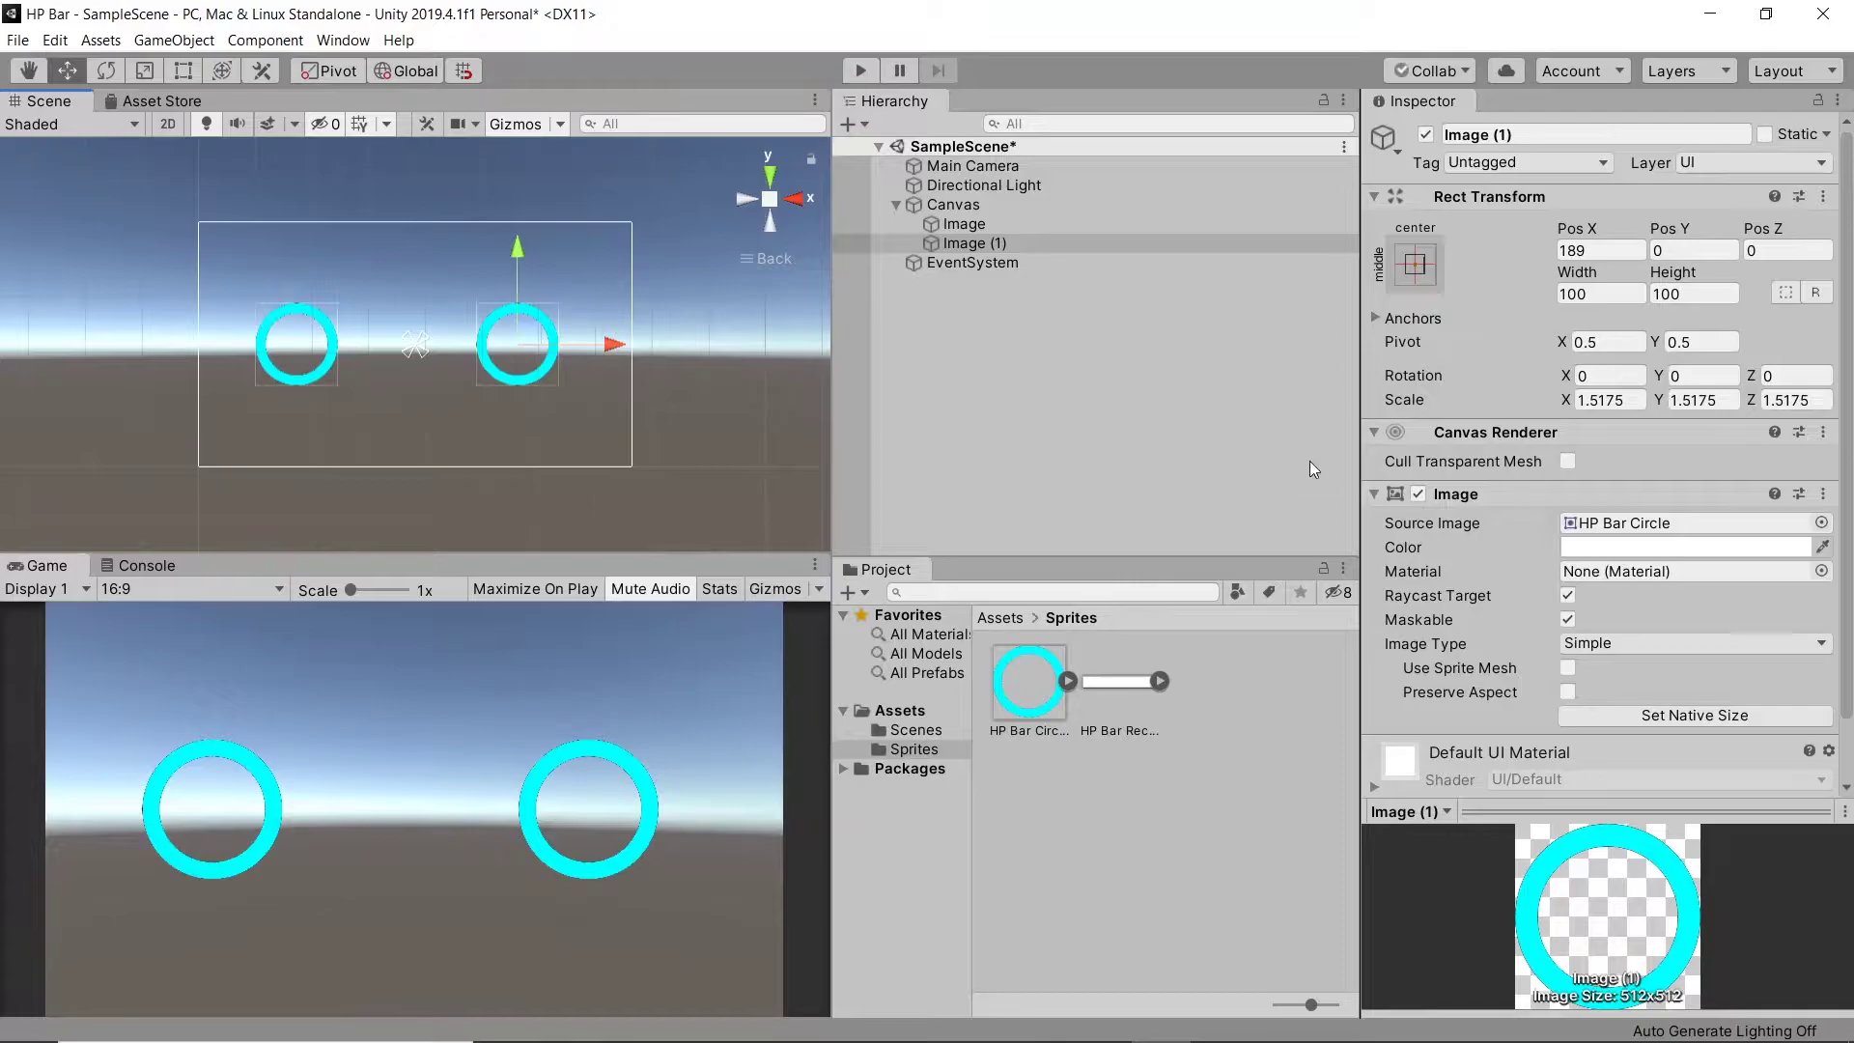
Step: Give the copy the HP Bar Rectangle sprite at native 976×142, then shrink it into a bar
left_click(1821, 523)
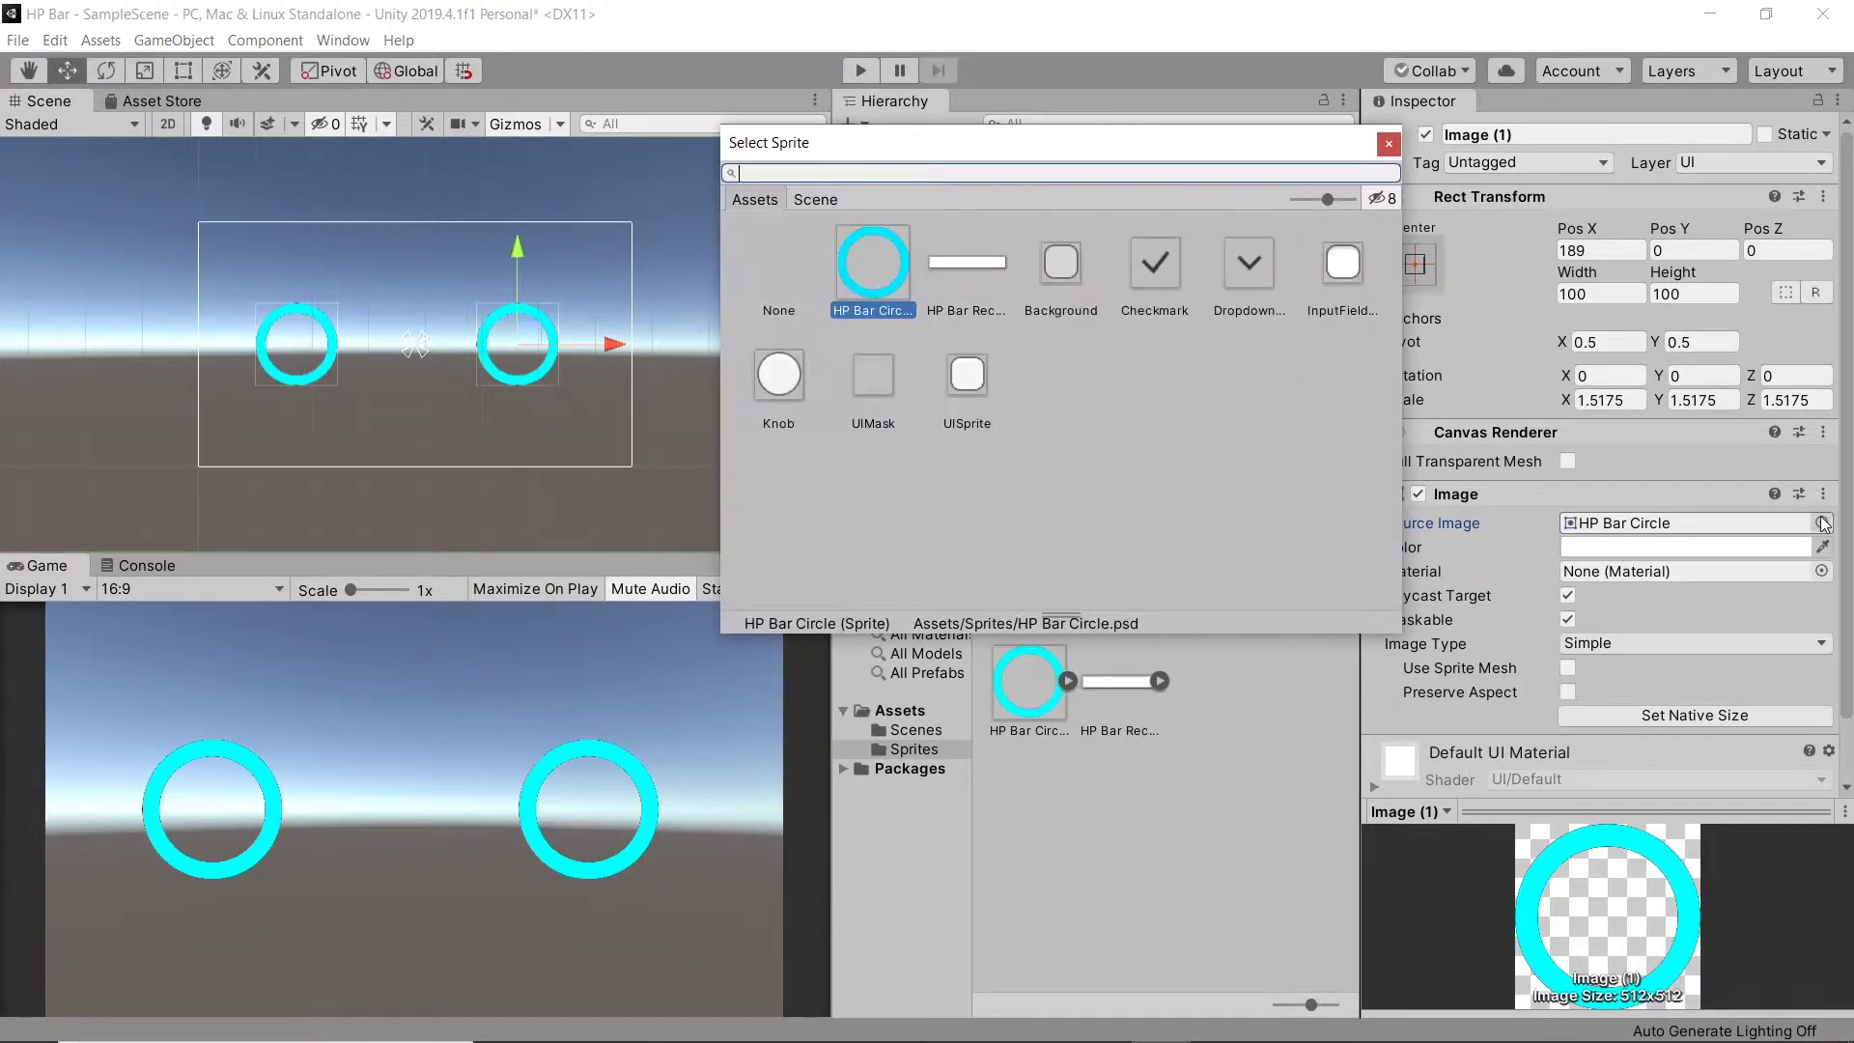
double_click(947, 262)
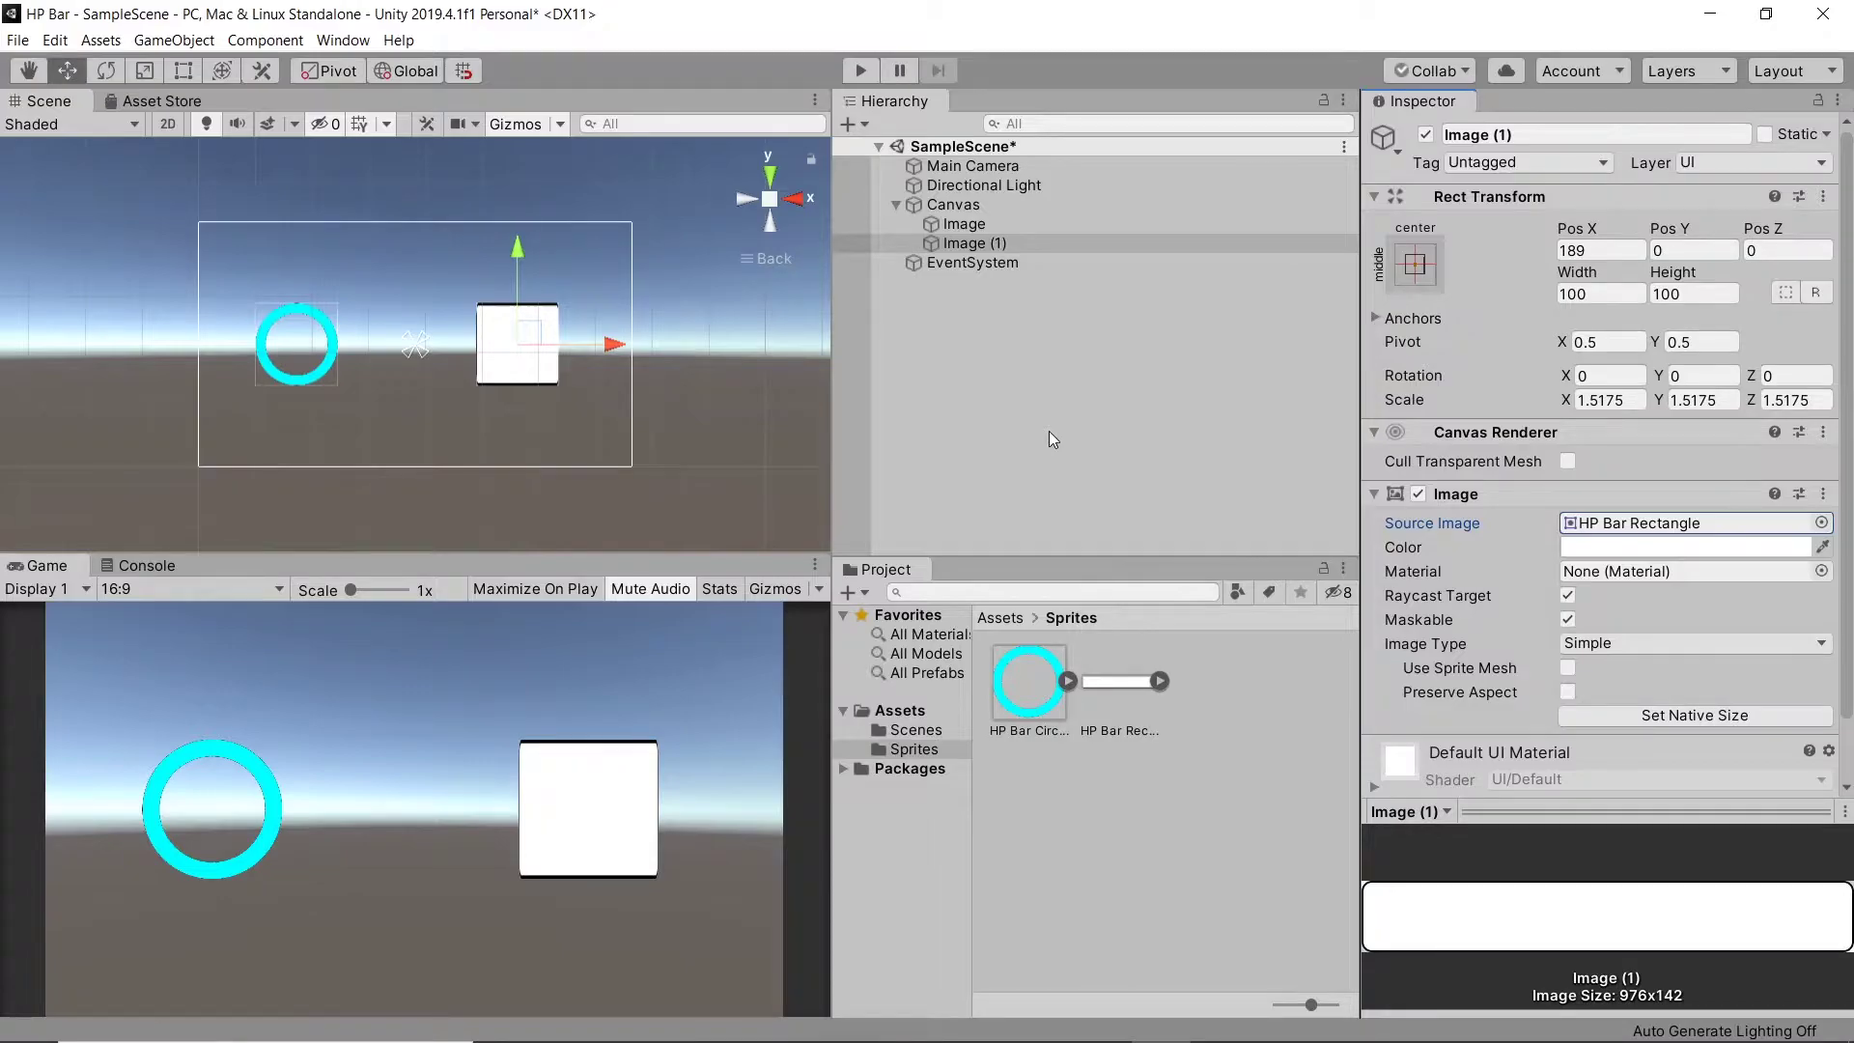
left_click(1580, 716)
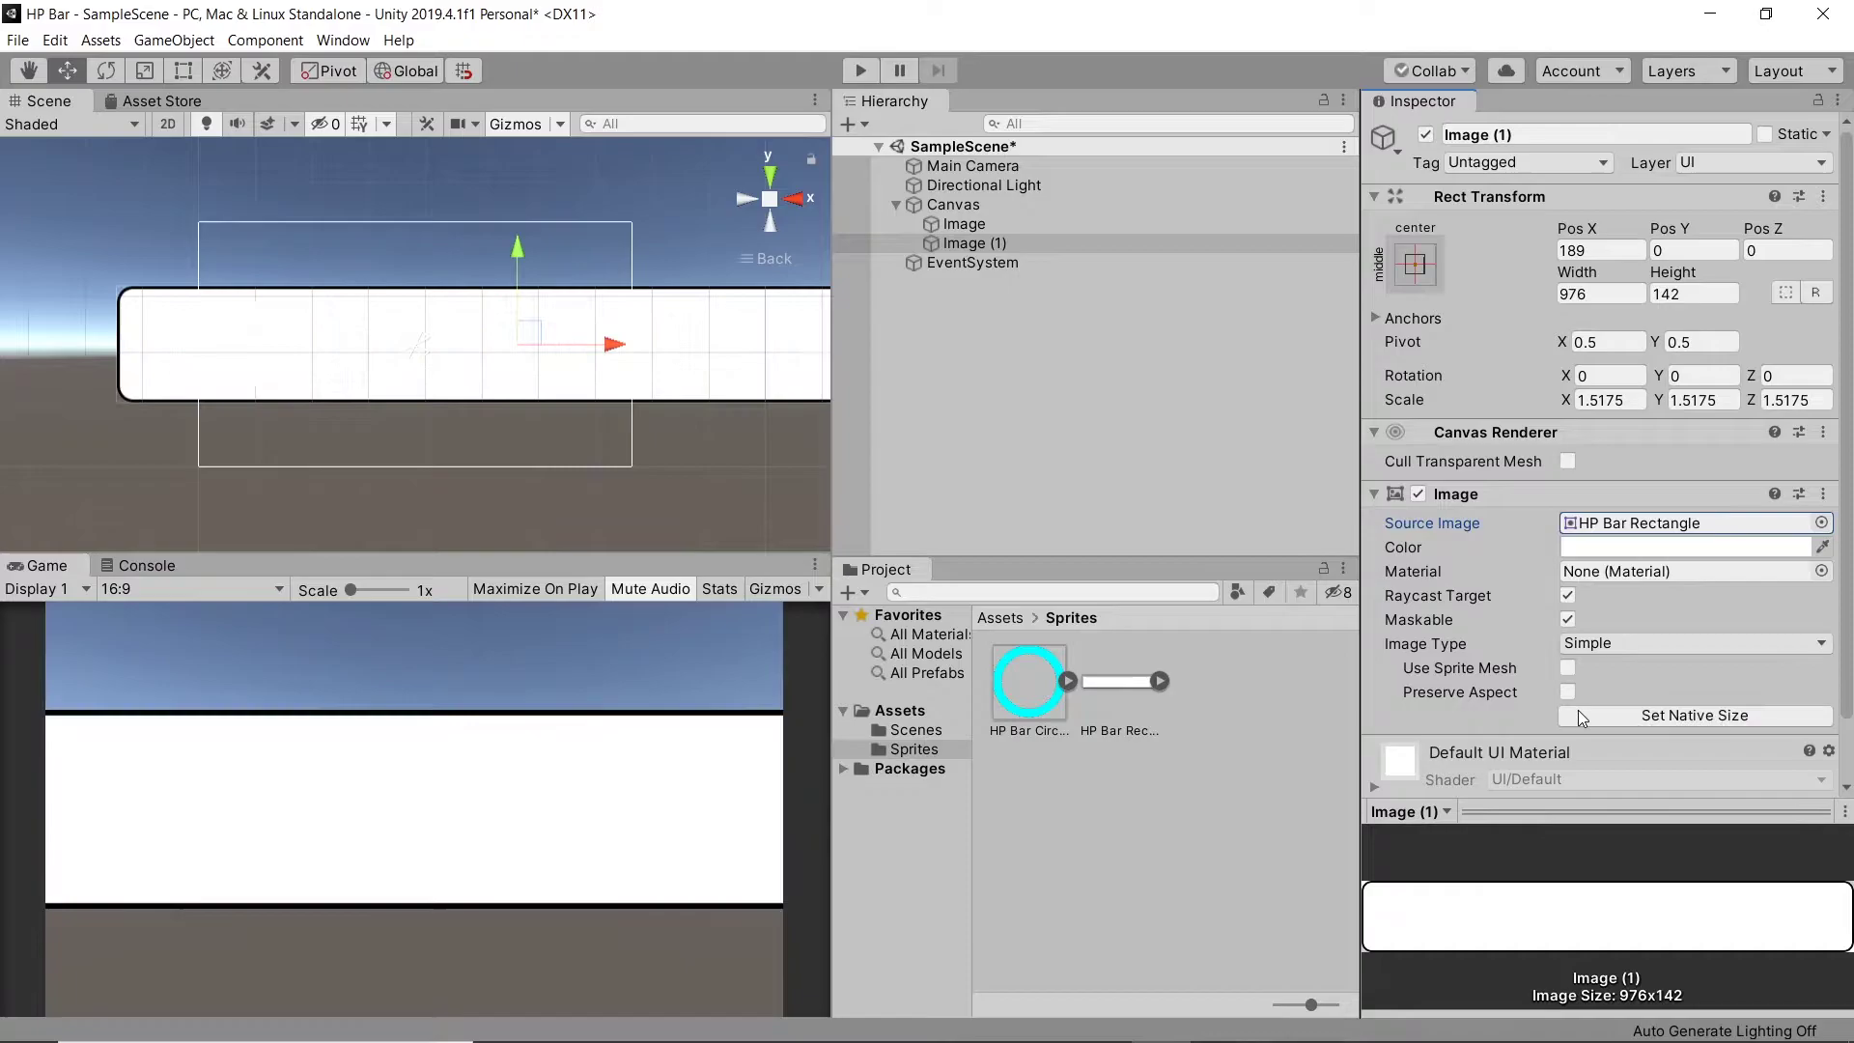
key("r")
left_click_drag(519, 345, 529, 439)
Step: Rename the circle image to 'HP Bar Circle'
left_click(975, 223)
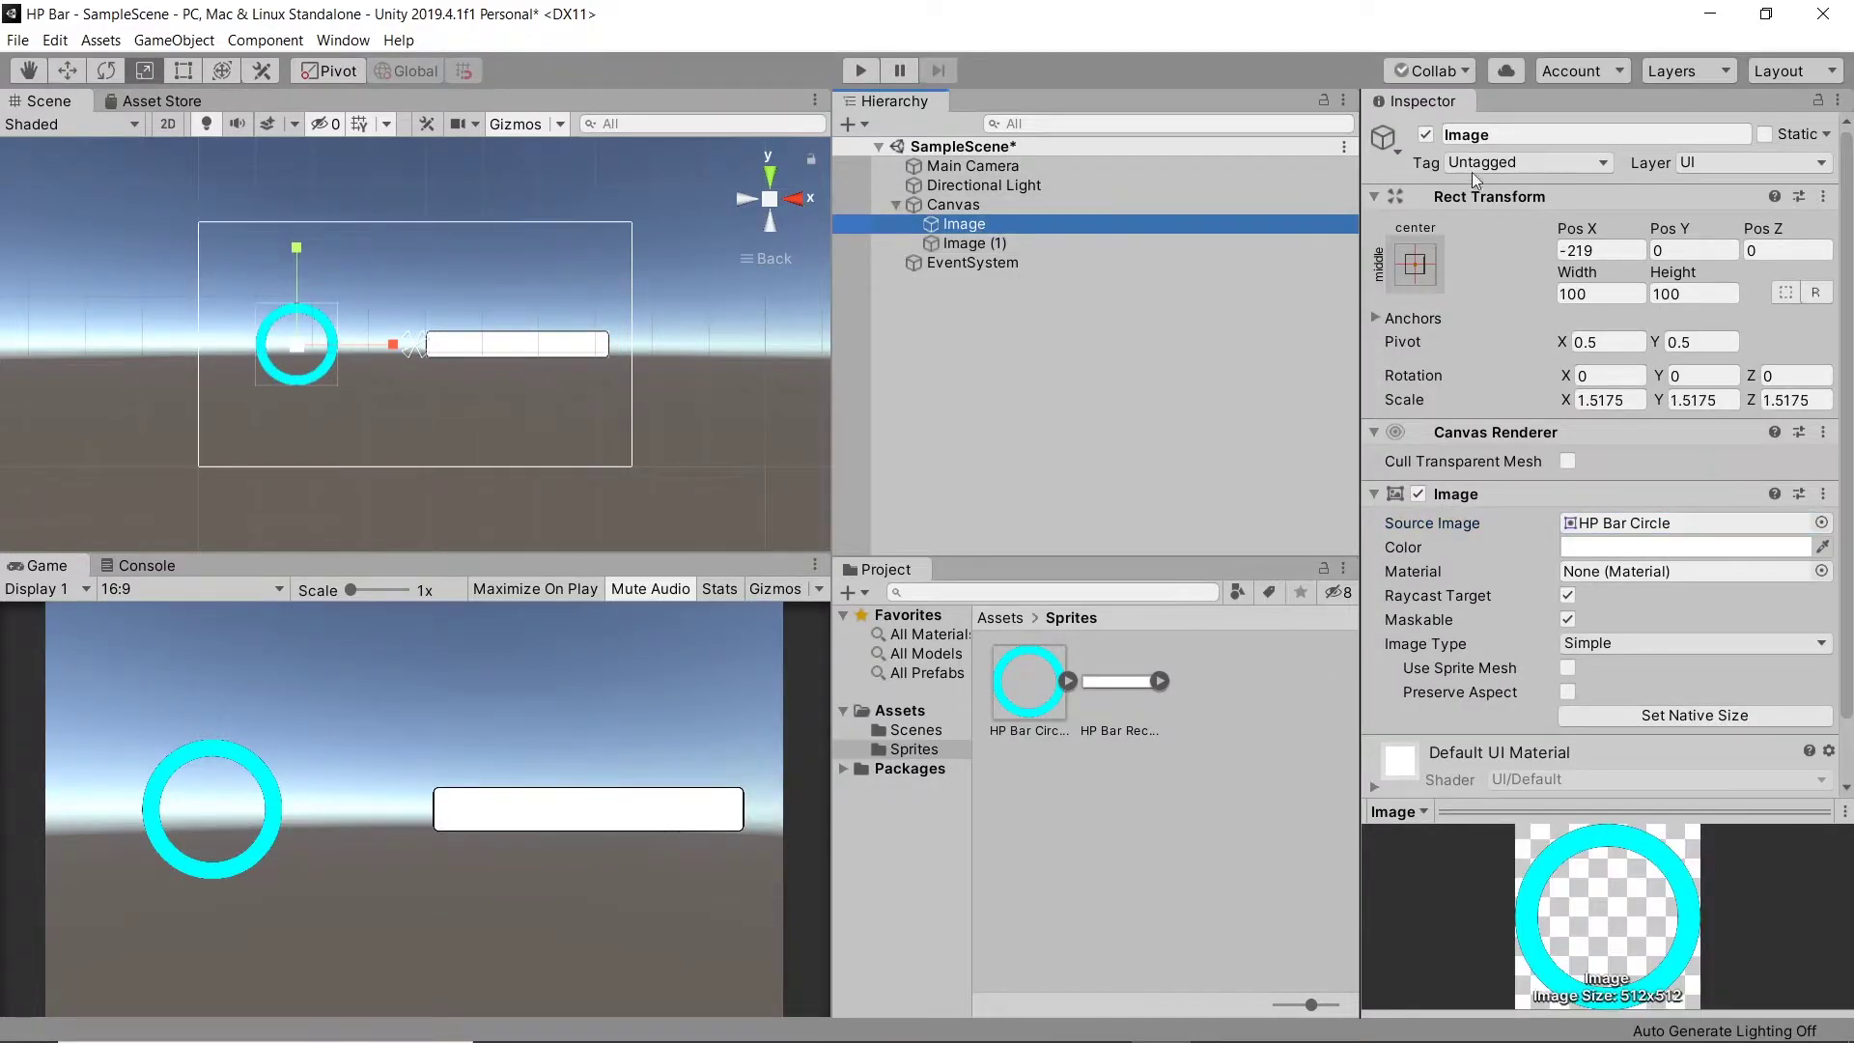
left_click(1503, 133)
type("HP Bar ")
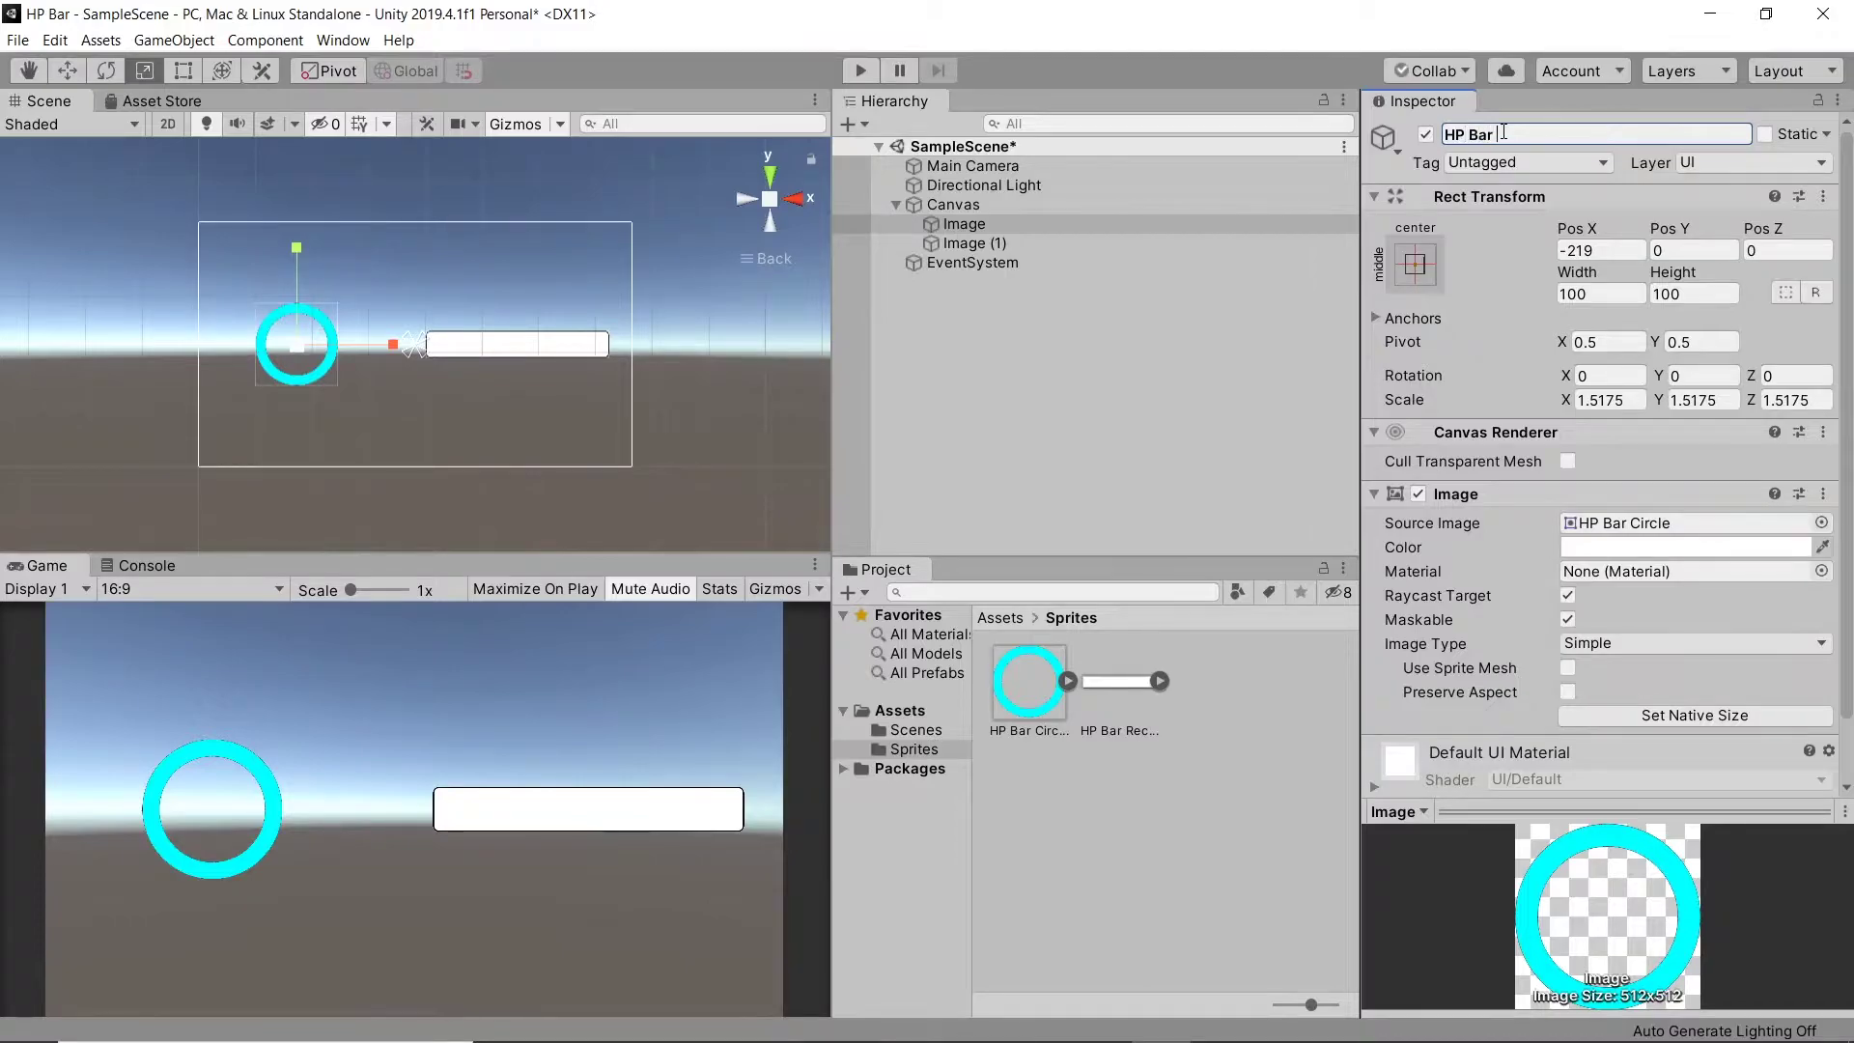
type("Circle")
key("Return")
key("e")
Step: Rename the rectangle image to 'HP Bar Background'
left_click(973, 242)
left_click(1561, 135)
type("HP ")
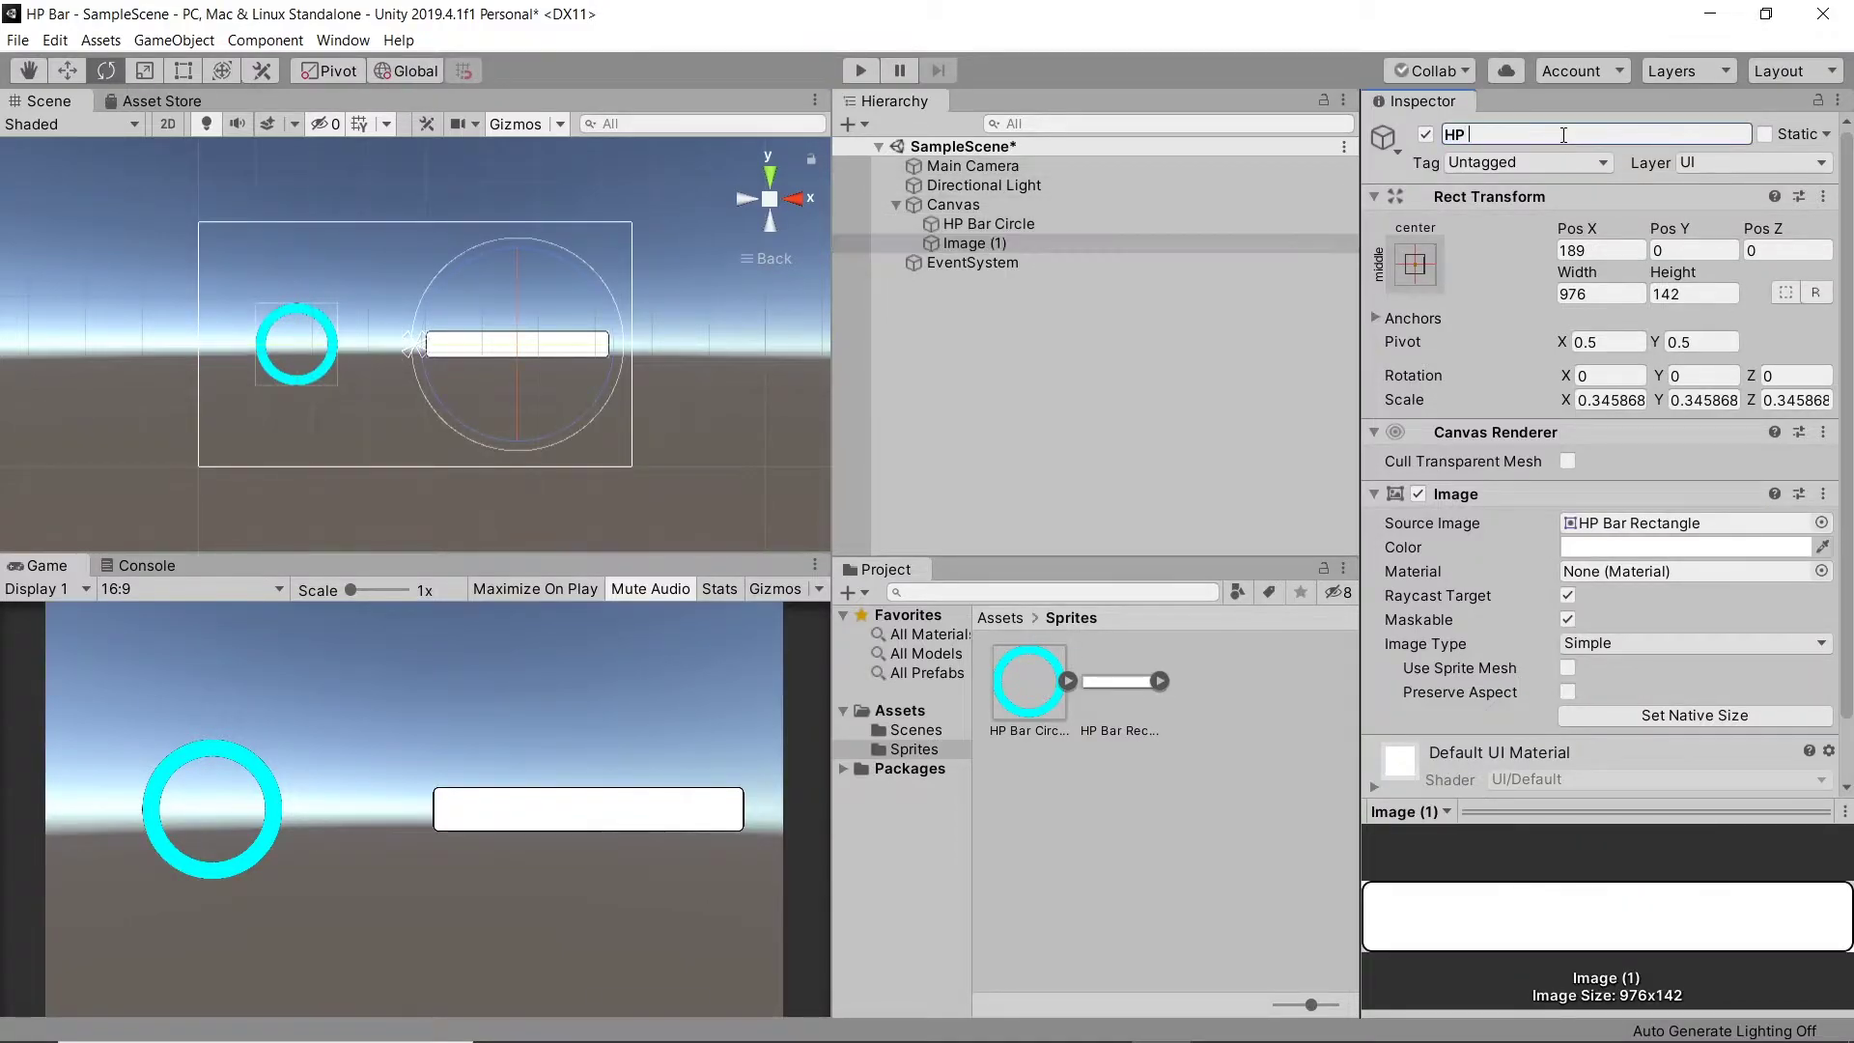
type("Bar Background")
key("Return")
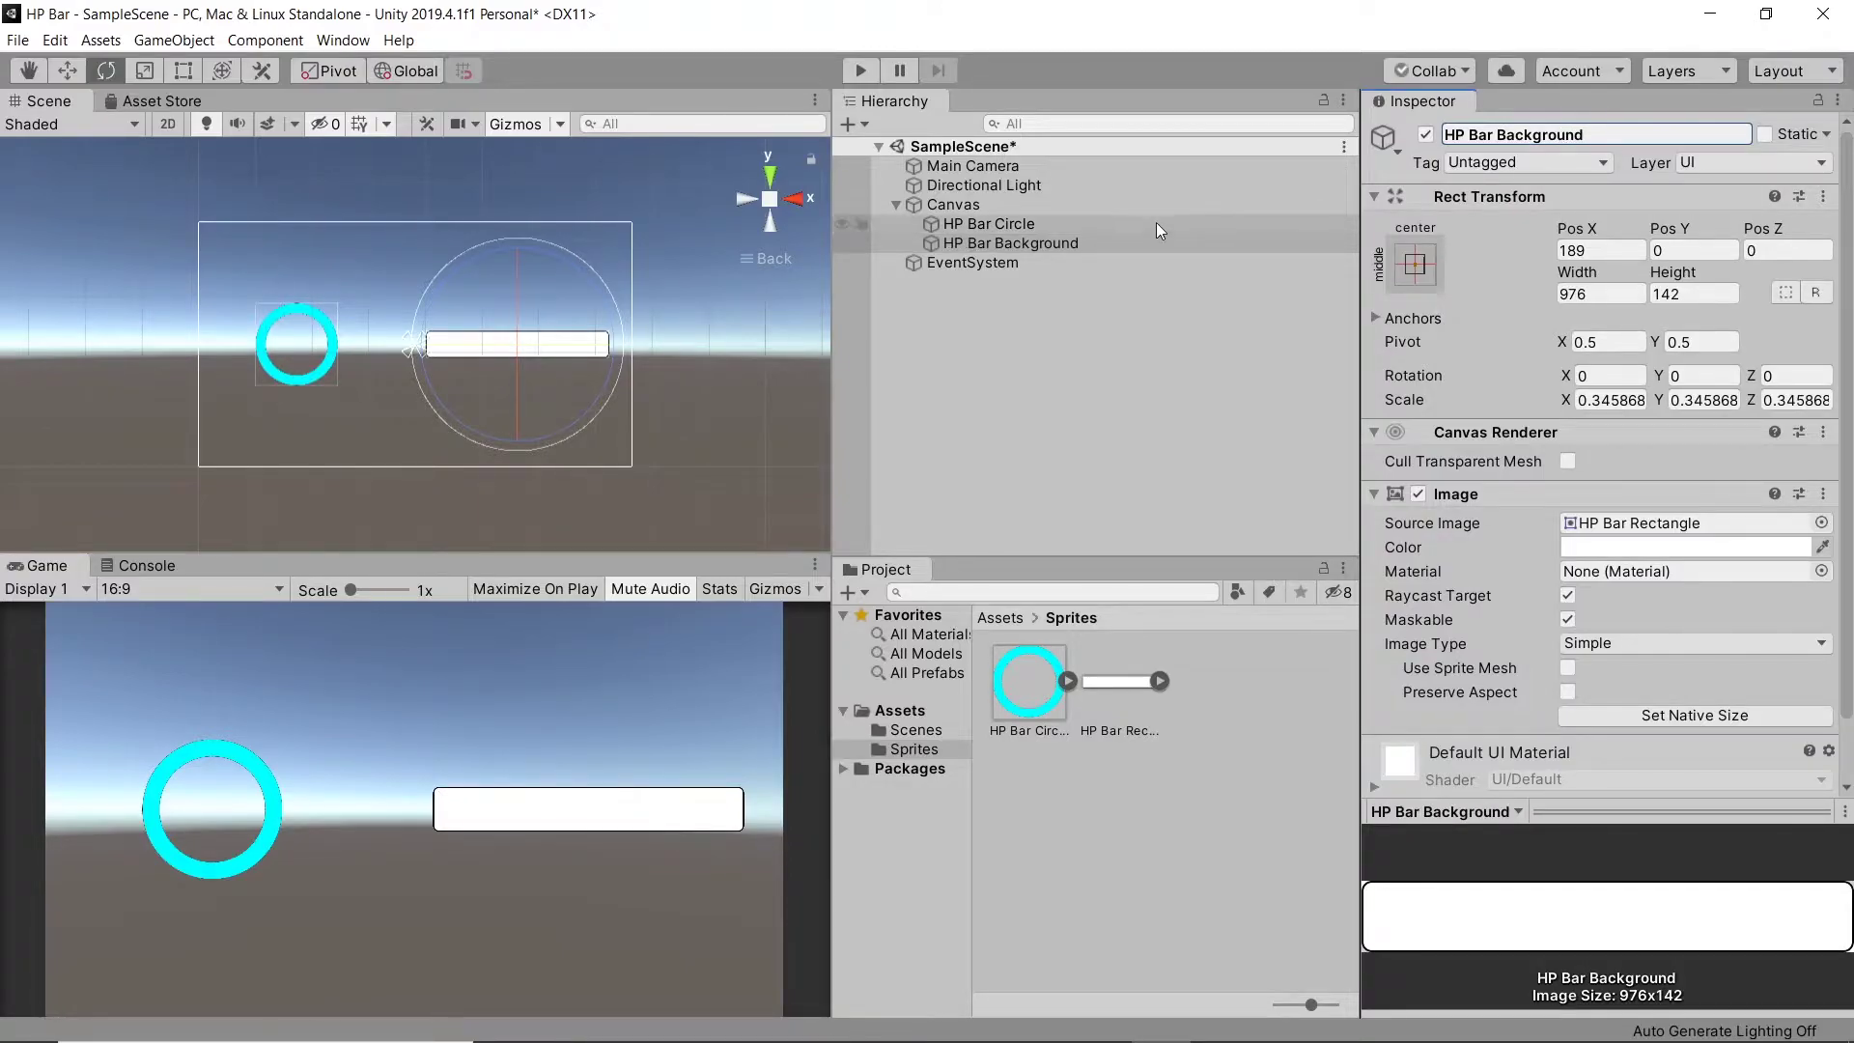
Step: Duplicate HP Bar Background and rename the copy 'HP Bar'
left_click(1126, 243)
key("ctrl+d")
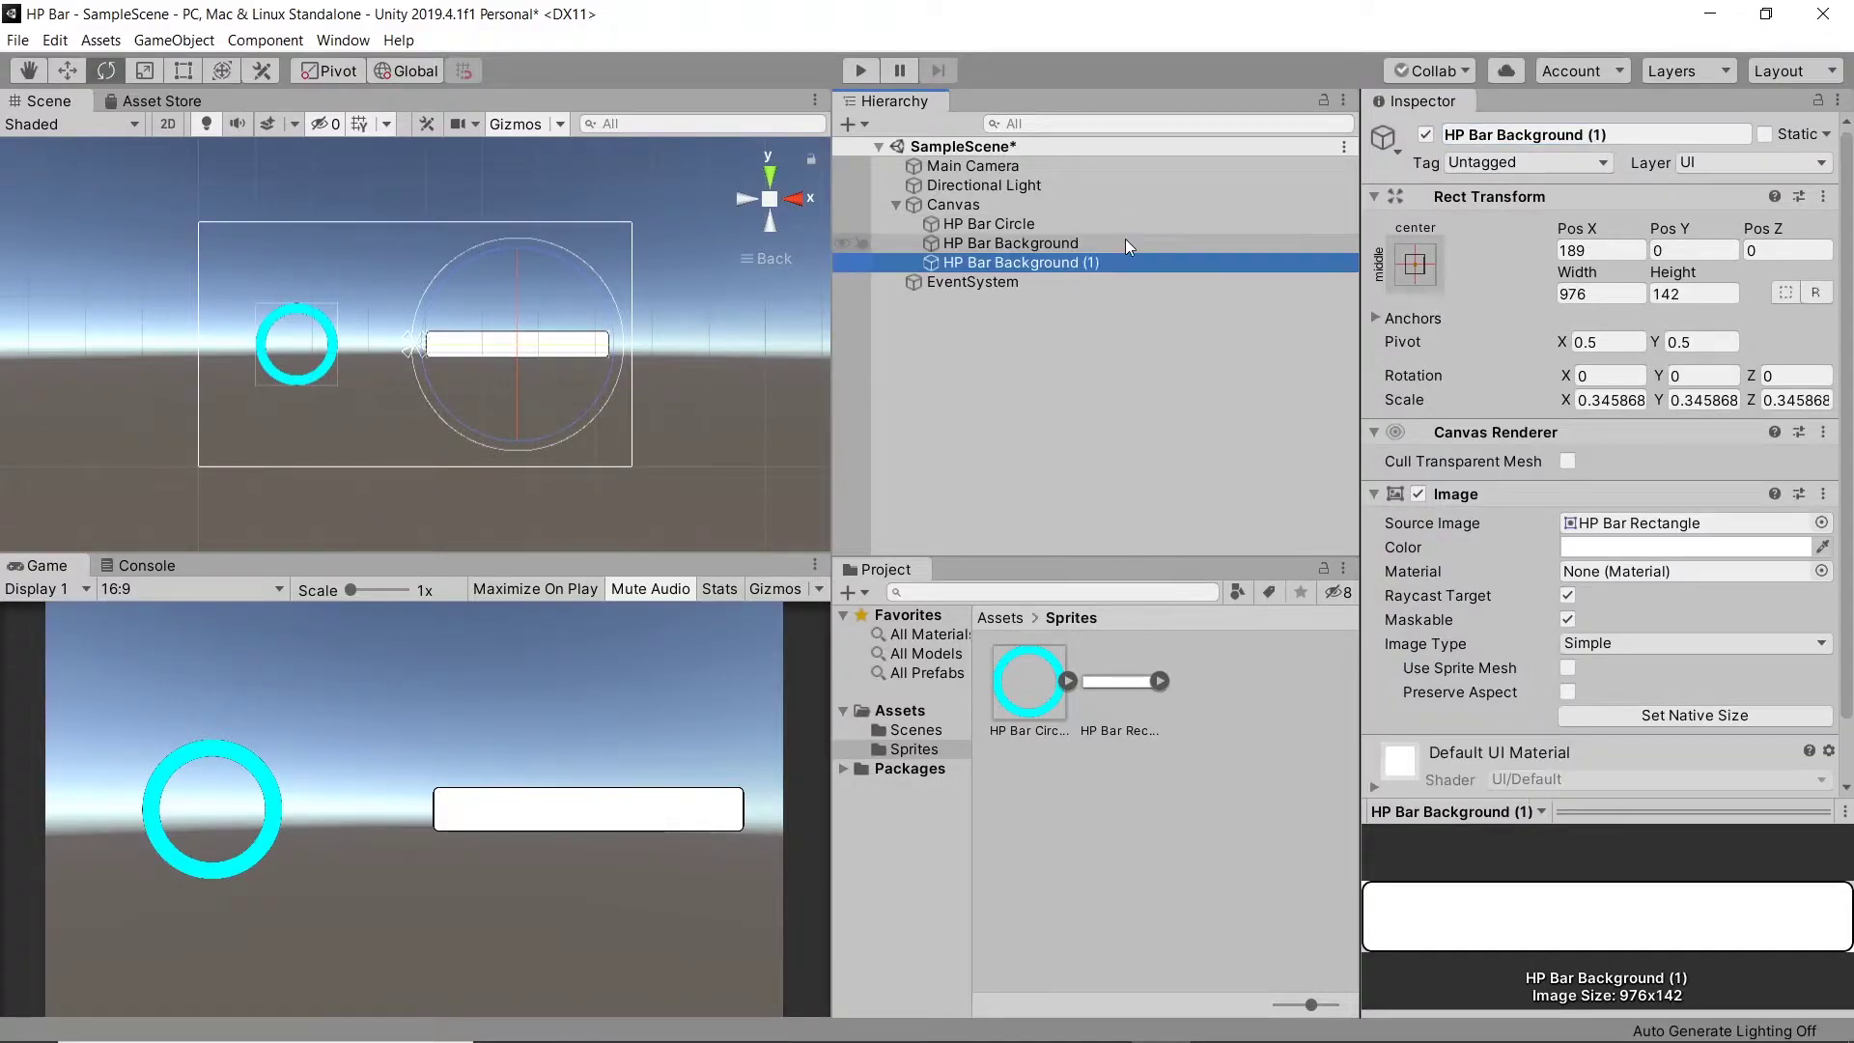
left_click(1628, 137)
left_click(1630, 137)
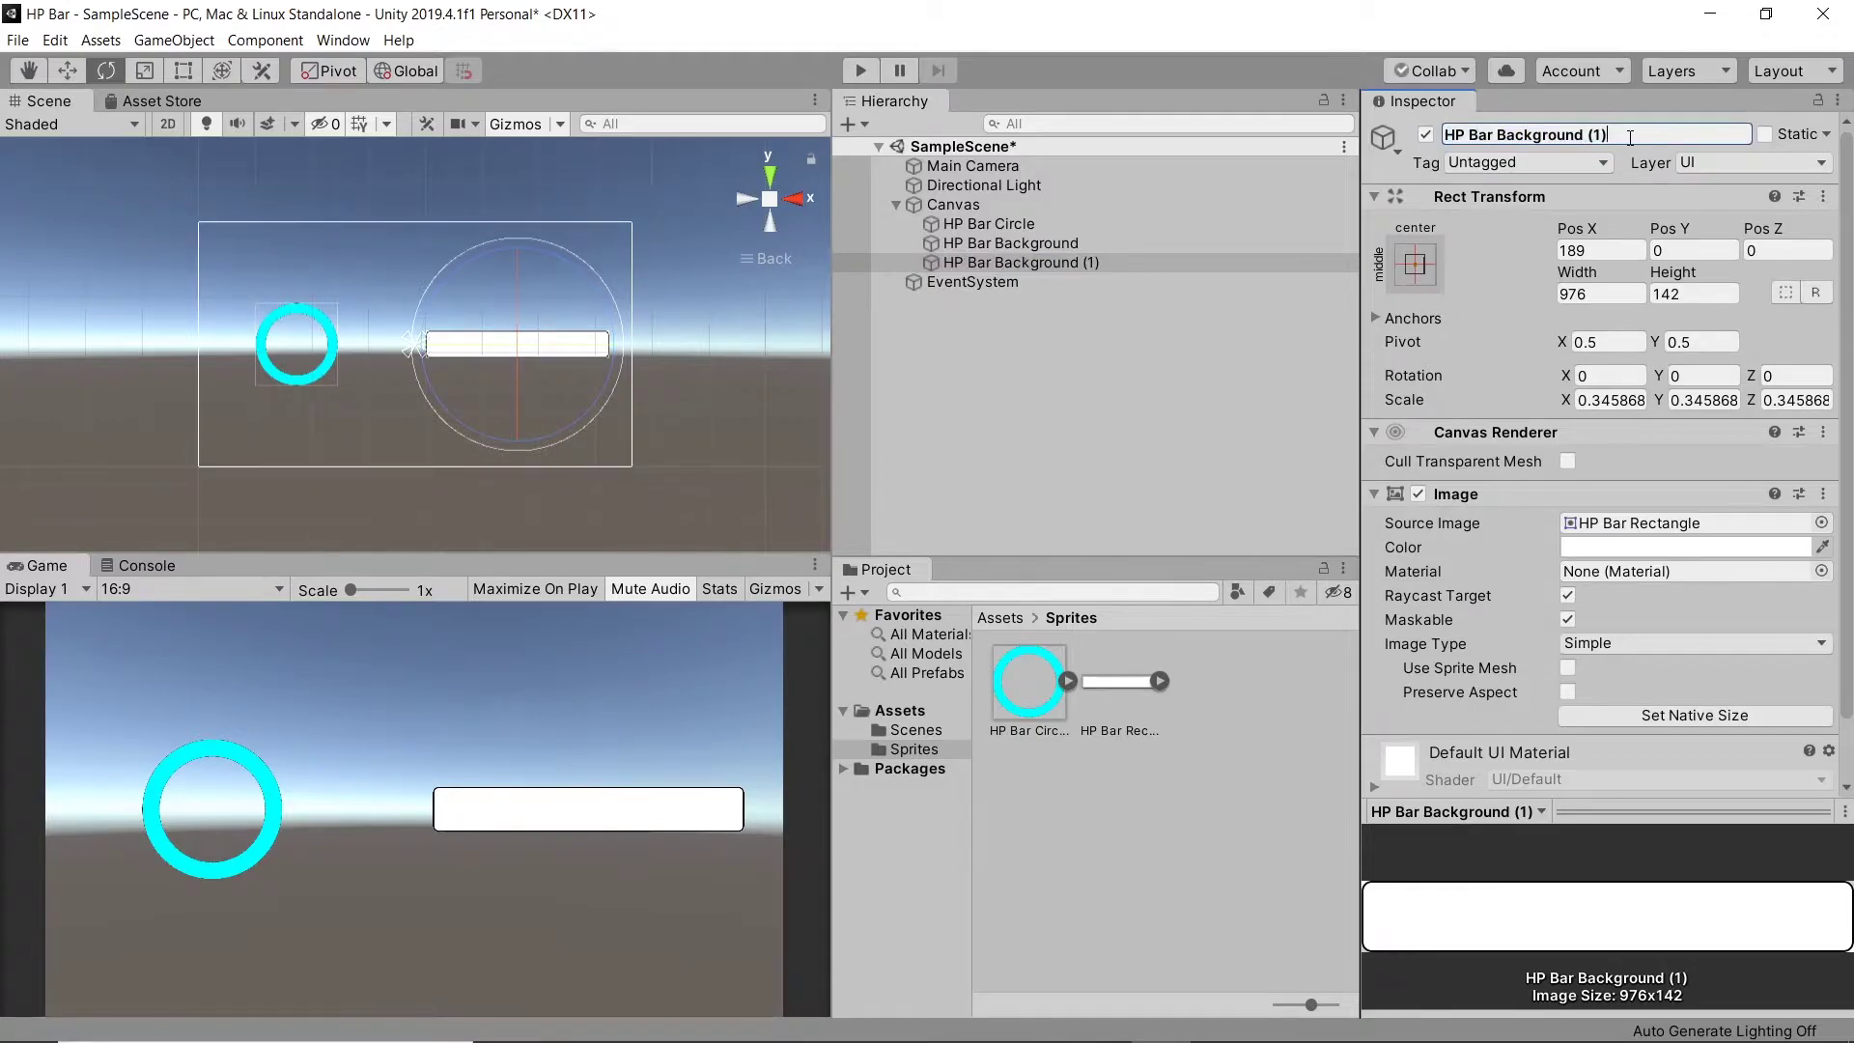
key("BackSpace")
key("BackSpace")
key("BackSpace")
key("BackSpace")
key("BackSpace")
key("BackSpace")
key("BackSpace")
key("BackSpace")
key("Return")
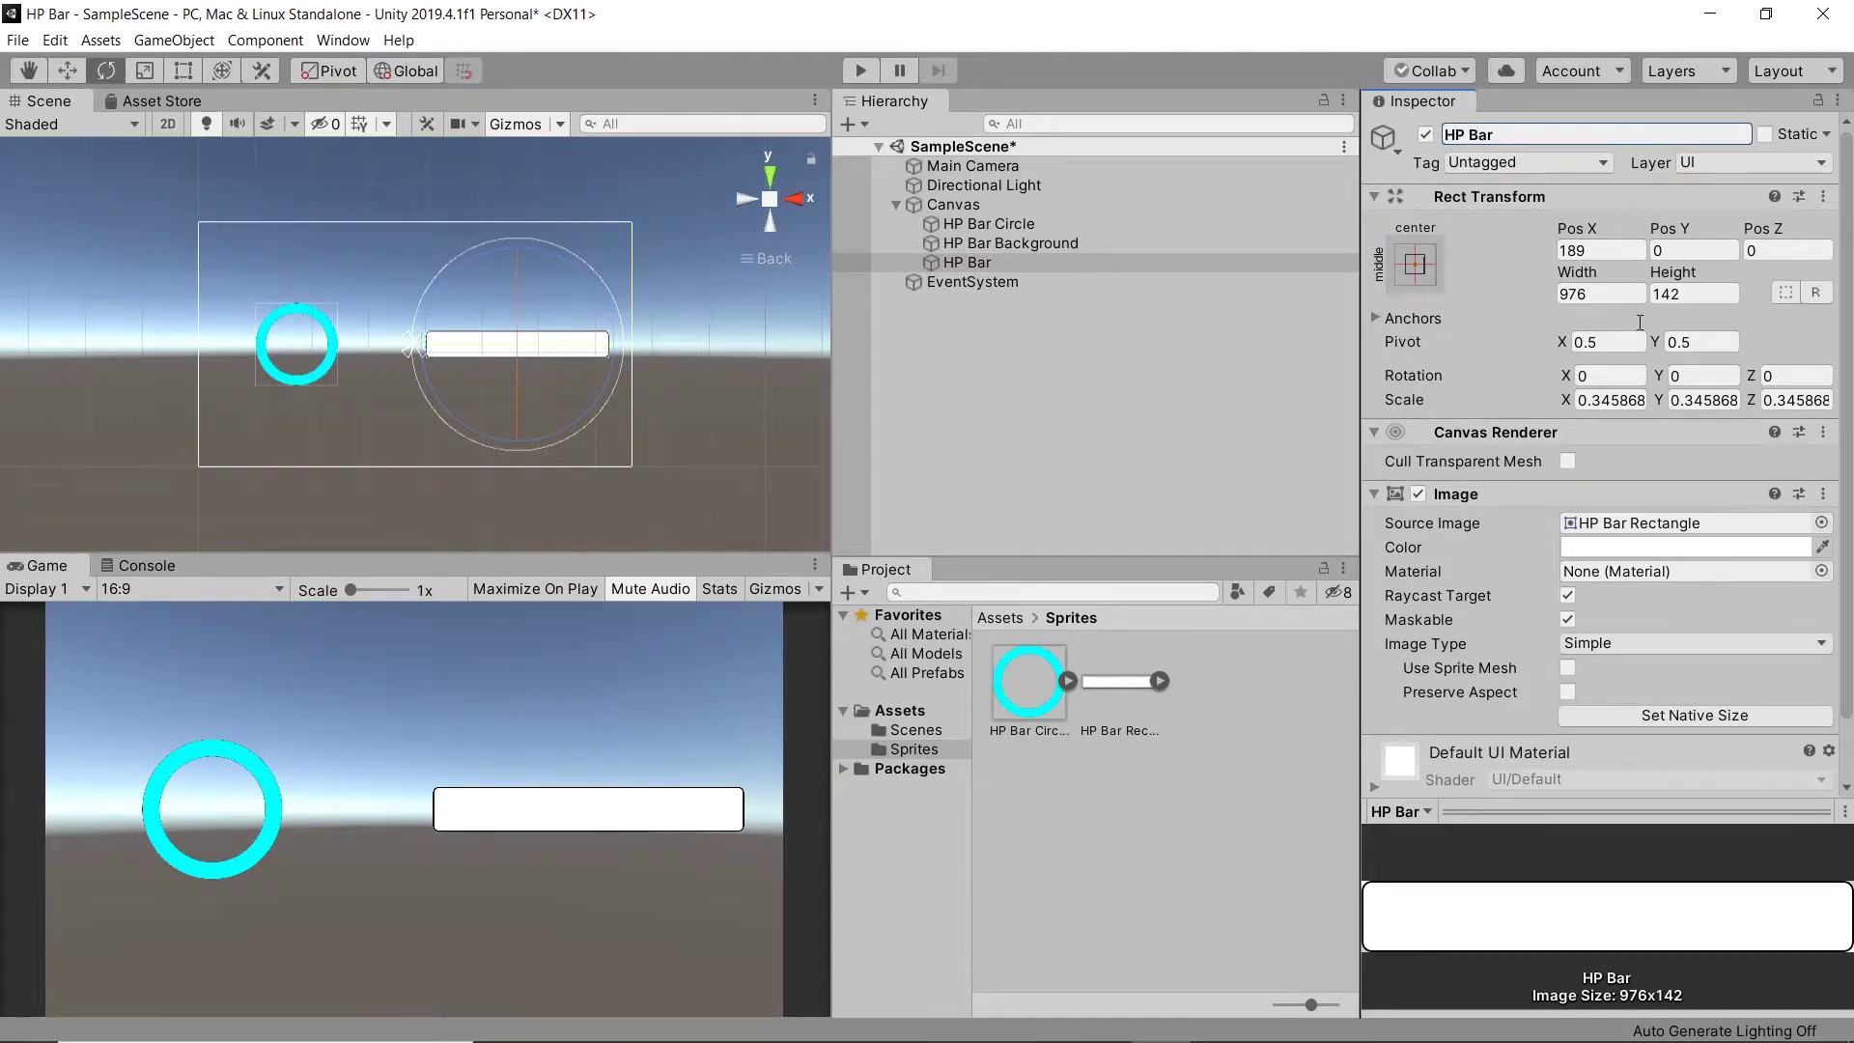
Step: Make HP Bar's image color a fully saturated, bright green
left_click(1631, 546)
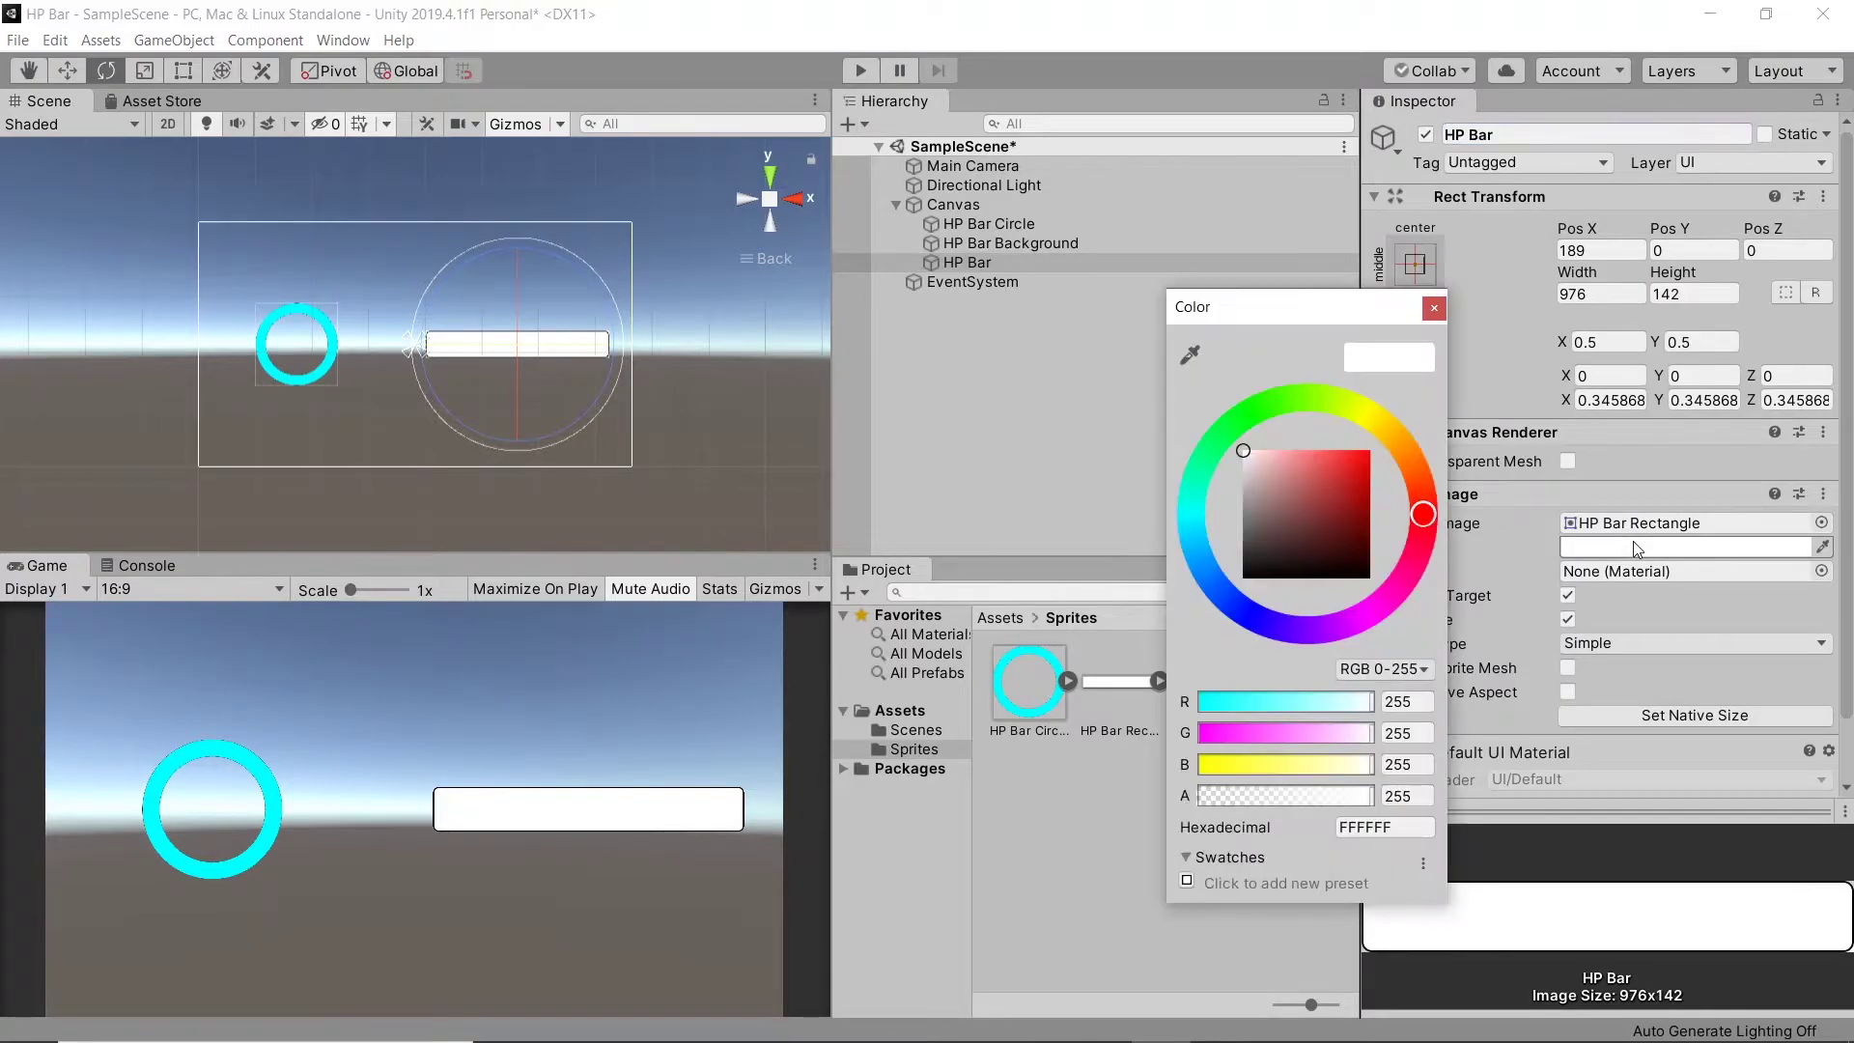
left_click(1268, 401)
left_click_drag(1311, 485, 1370, 450)
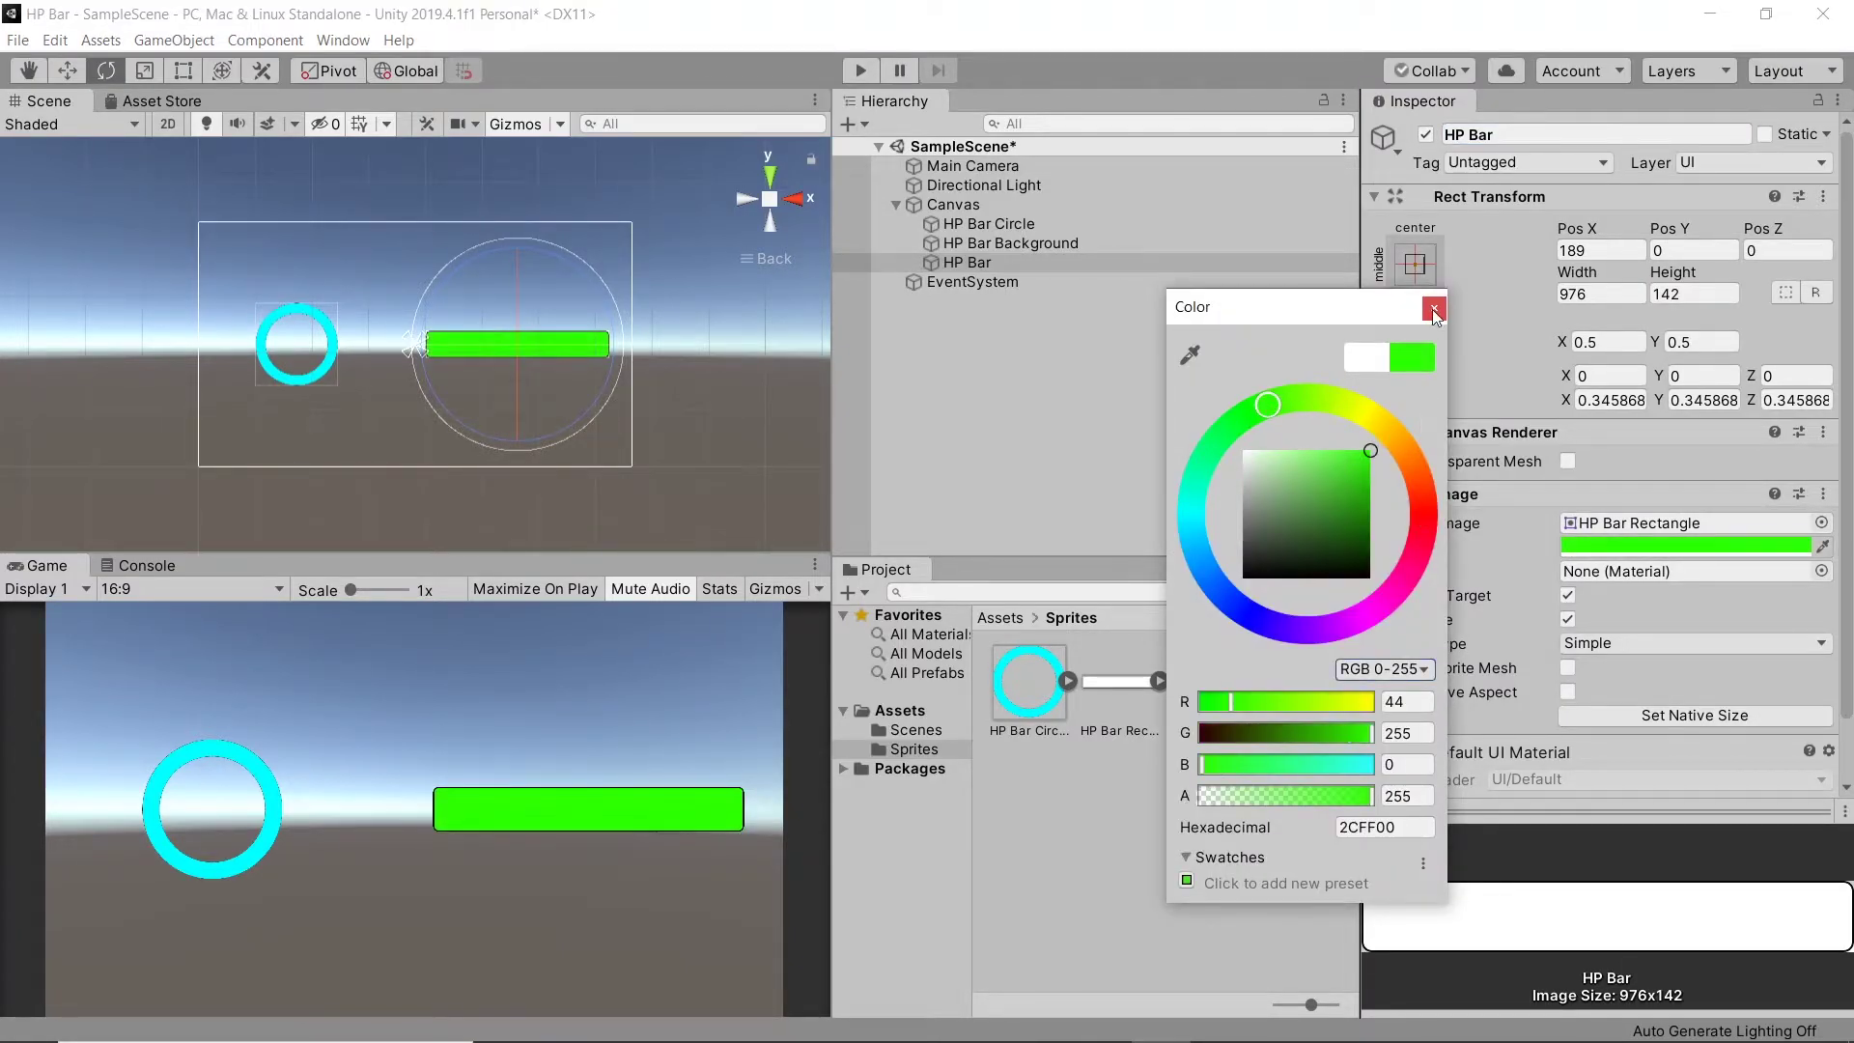
left_click(1432, 309)
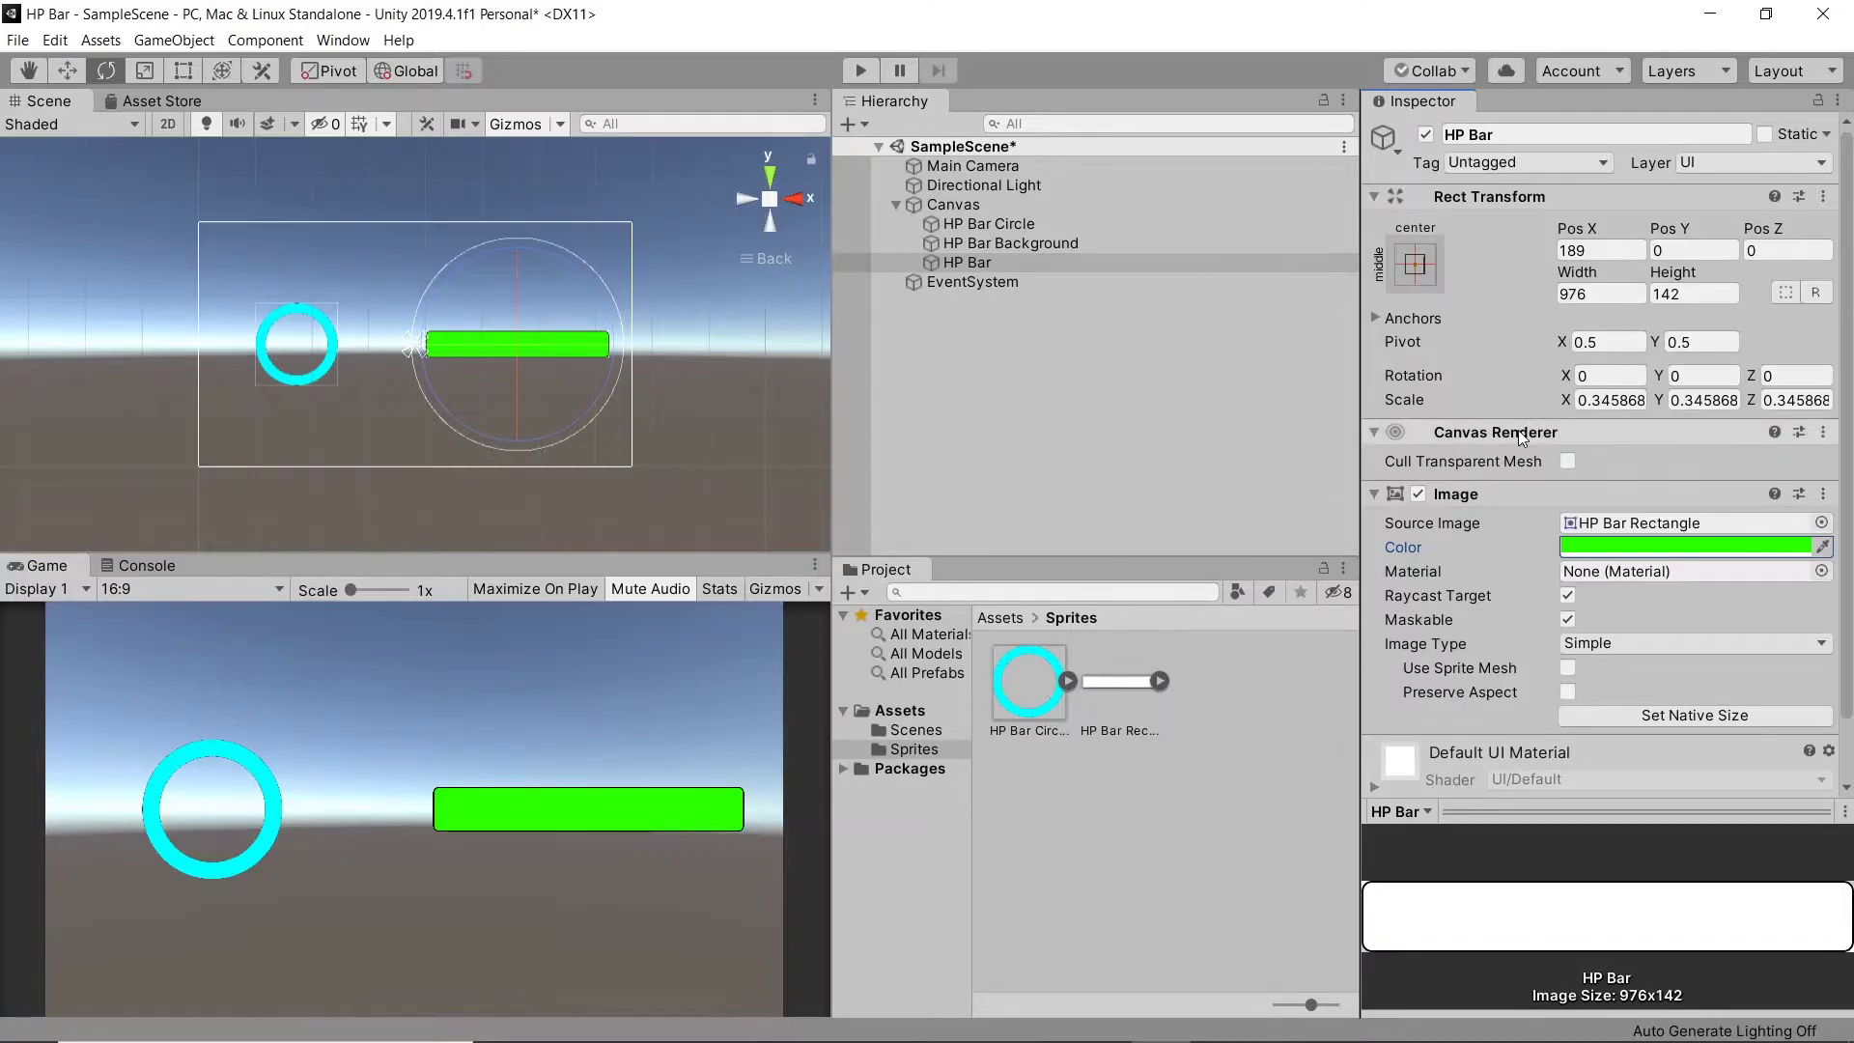
Step: Set HP Bar's Image Type to Filled with a Horizontal fill method
left_click(1599, 647)
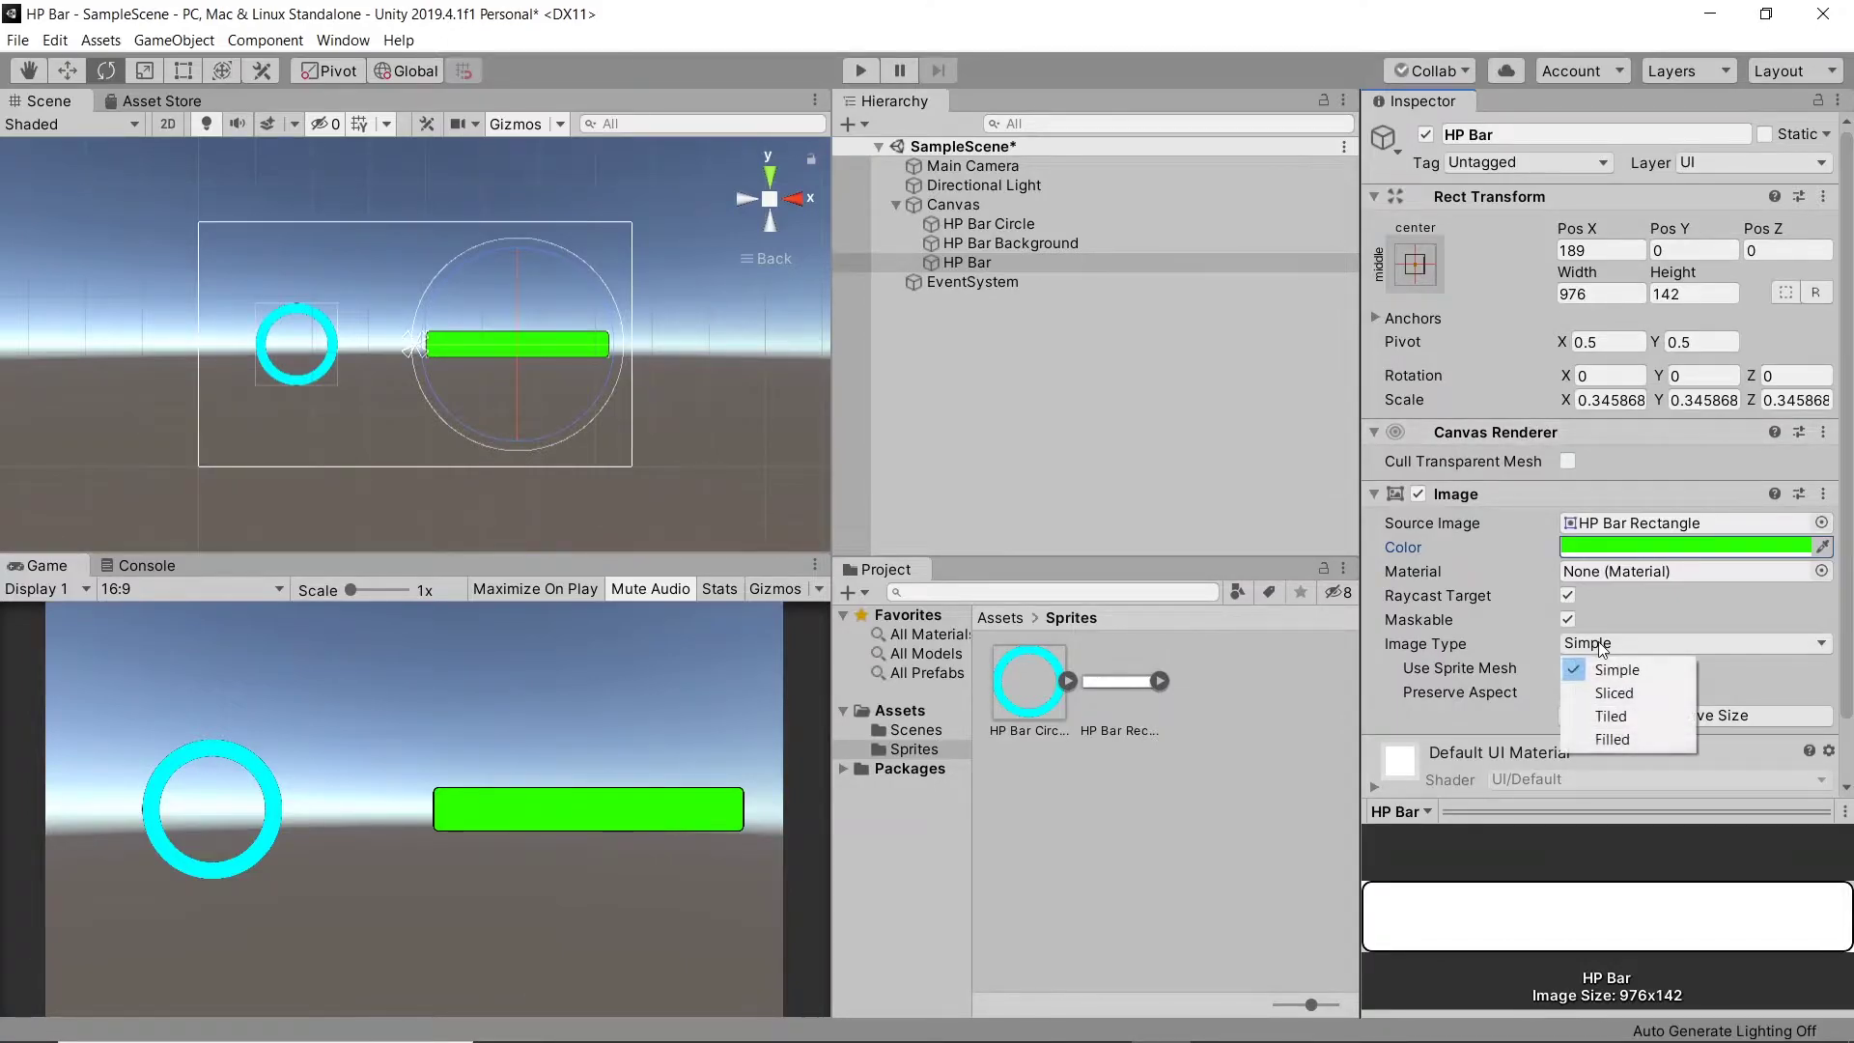
left_click(1606, 741)
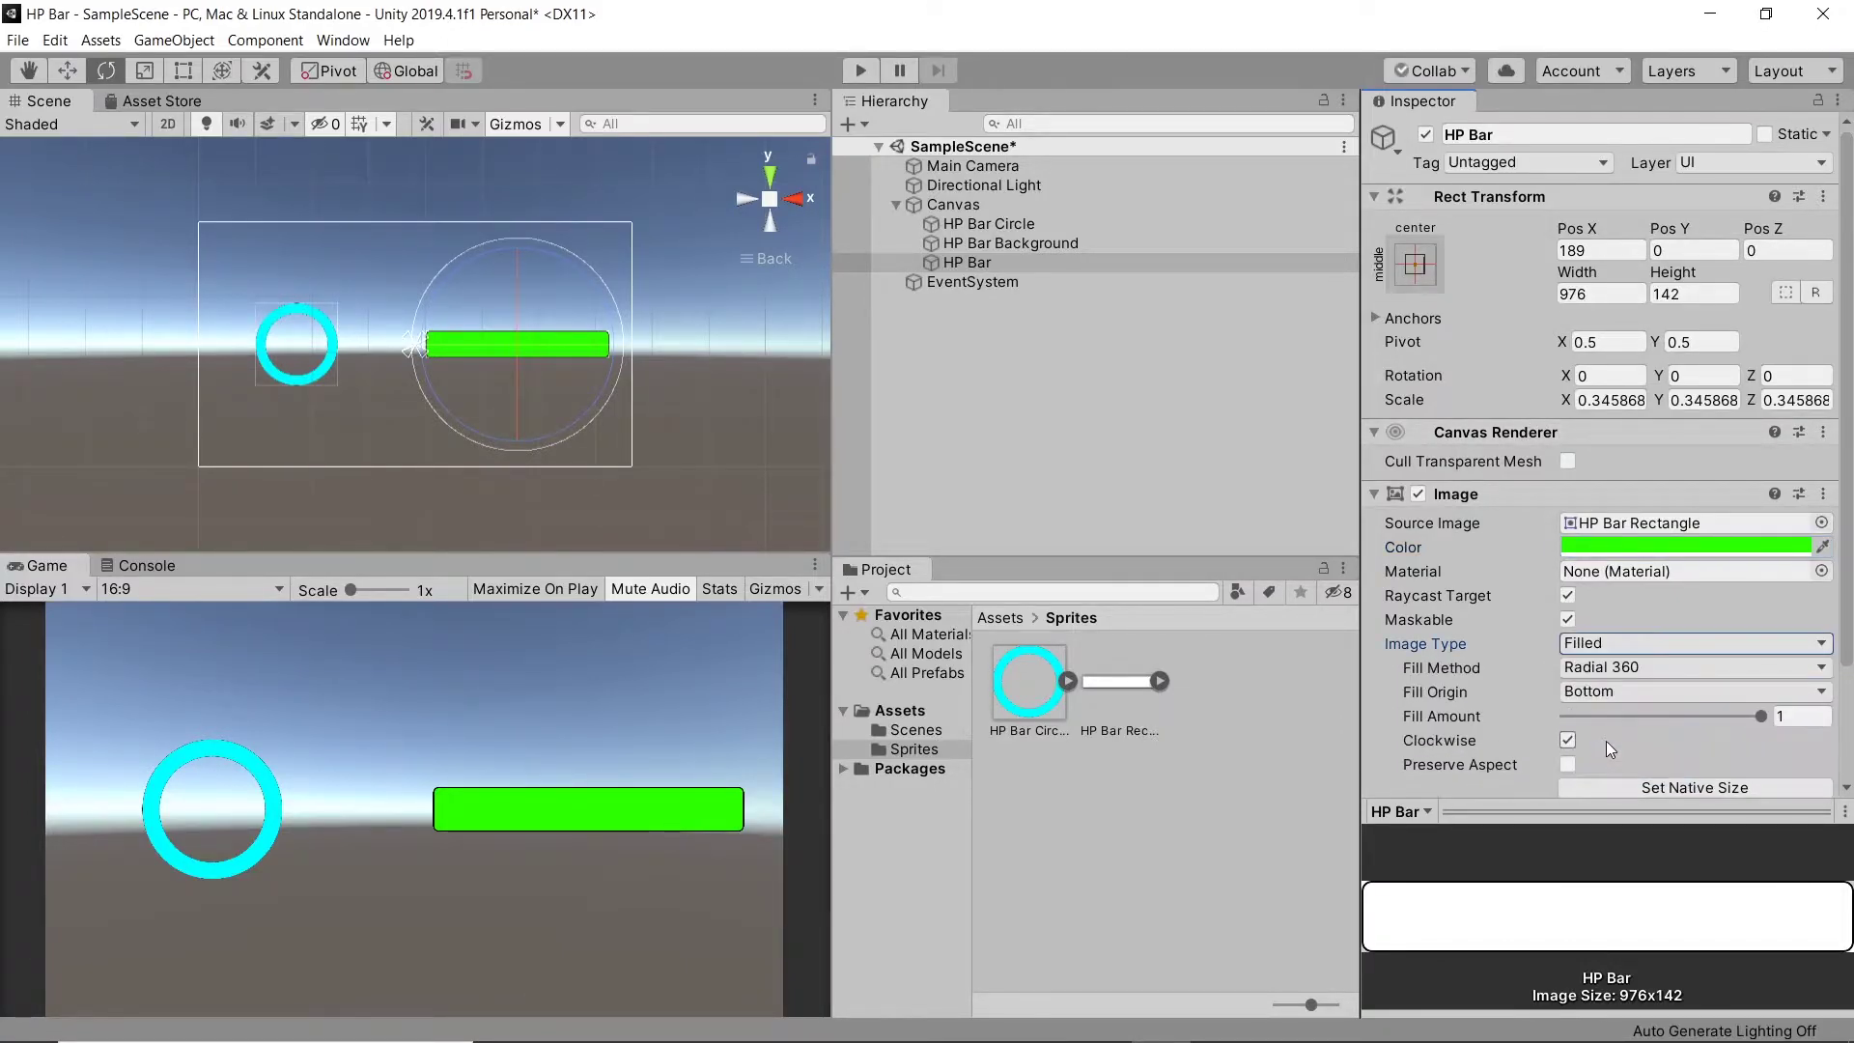
left_click(1657, 668)
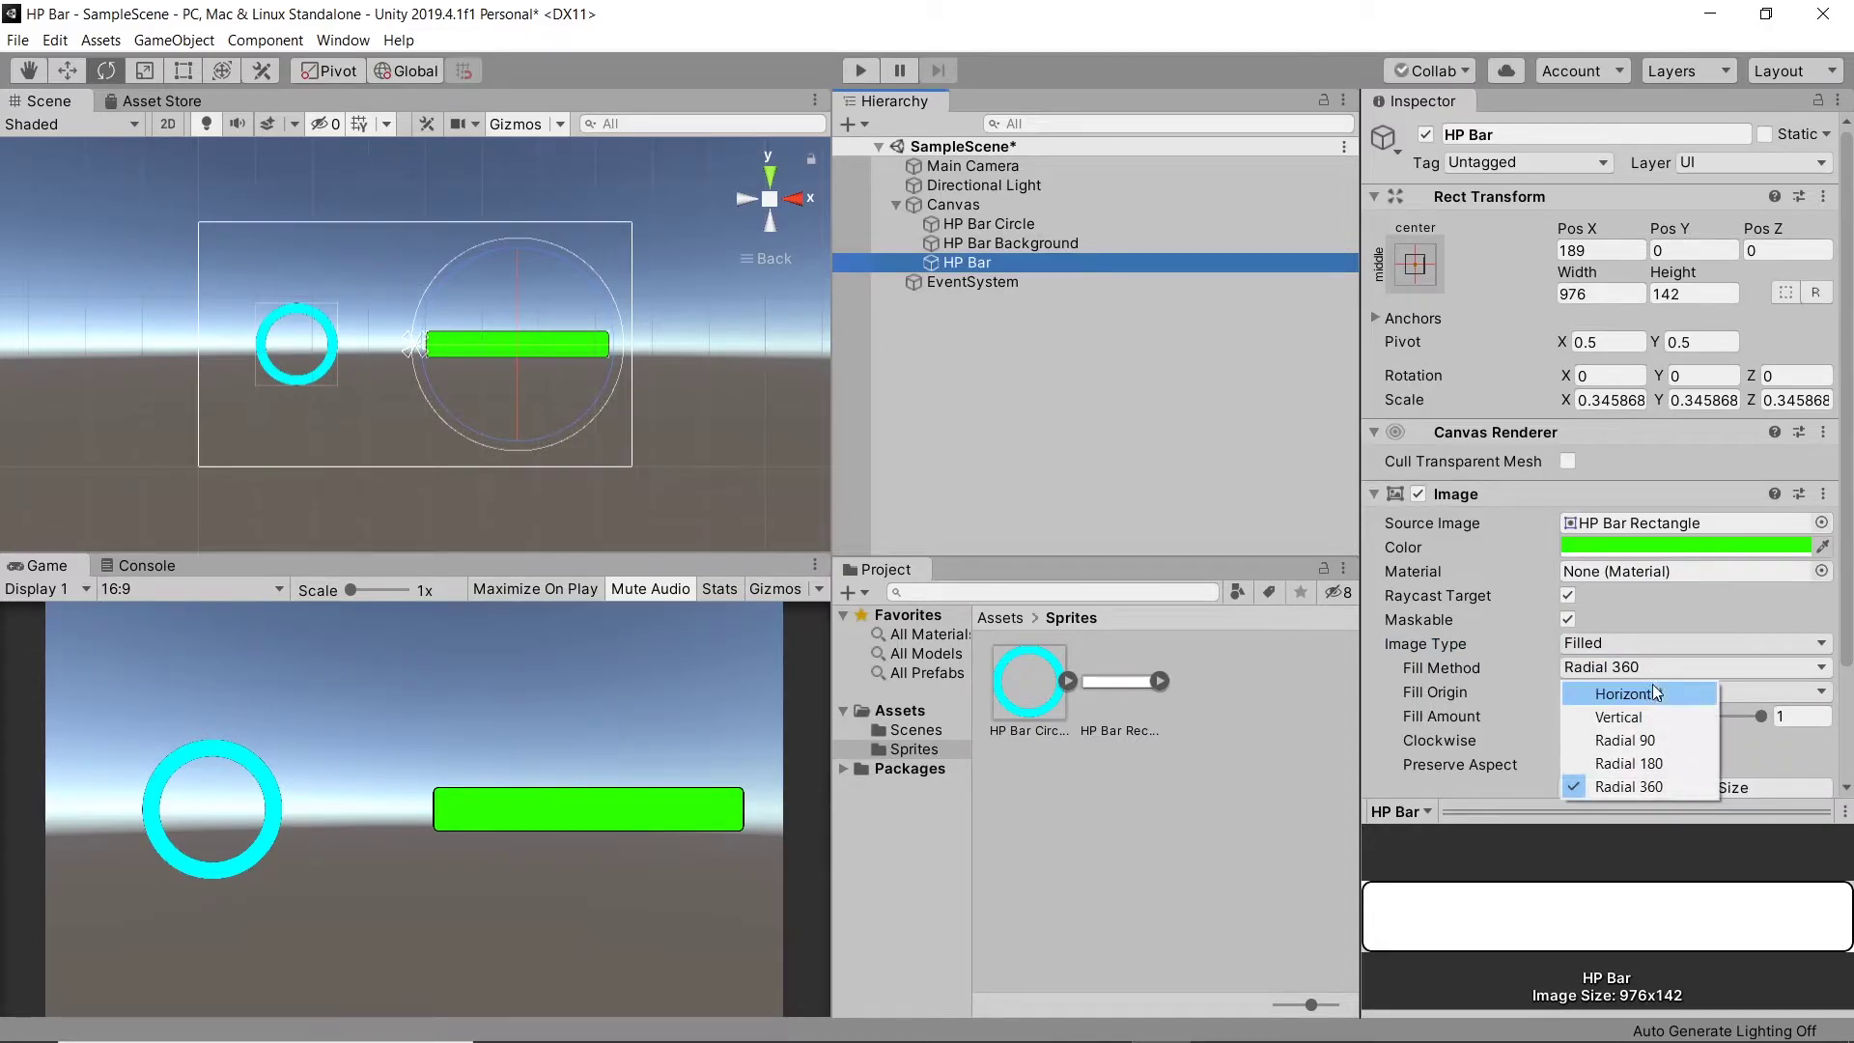
left_click(1653, 689)
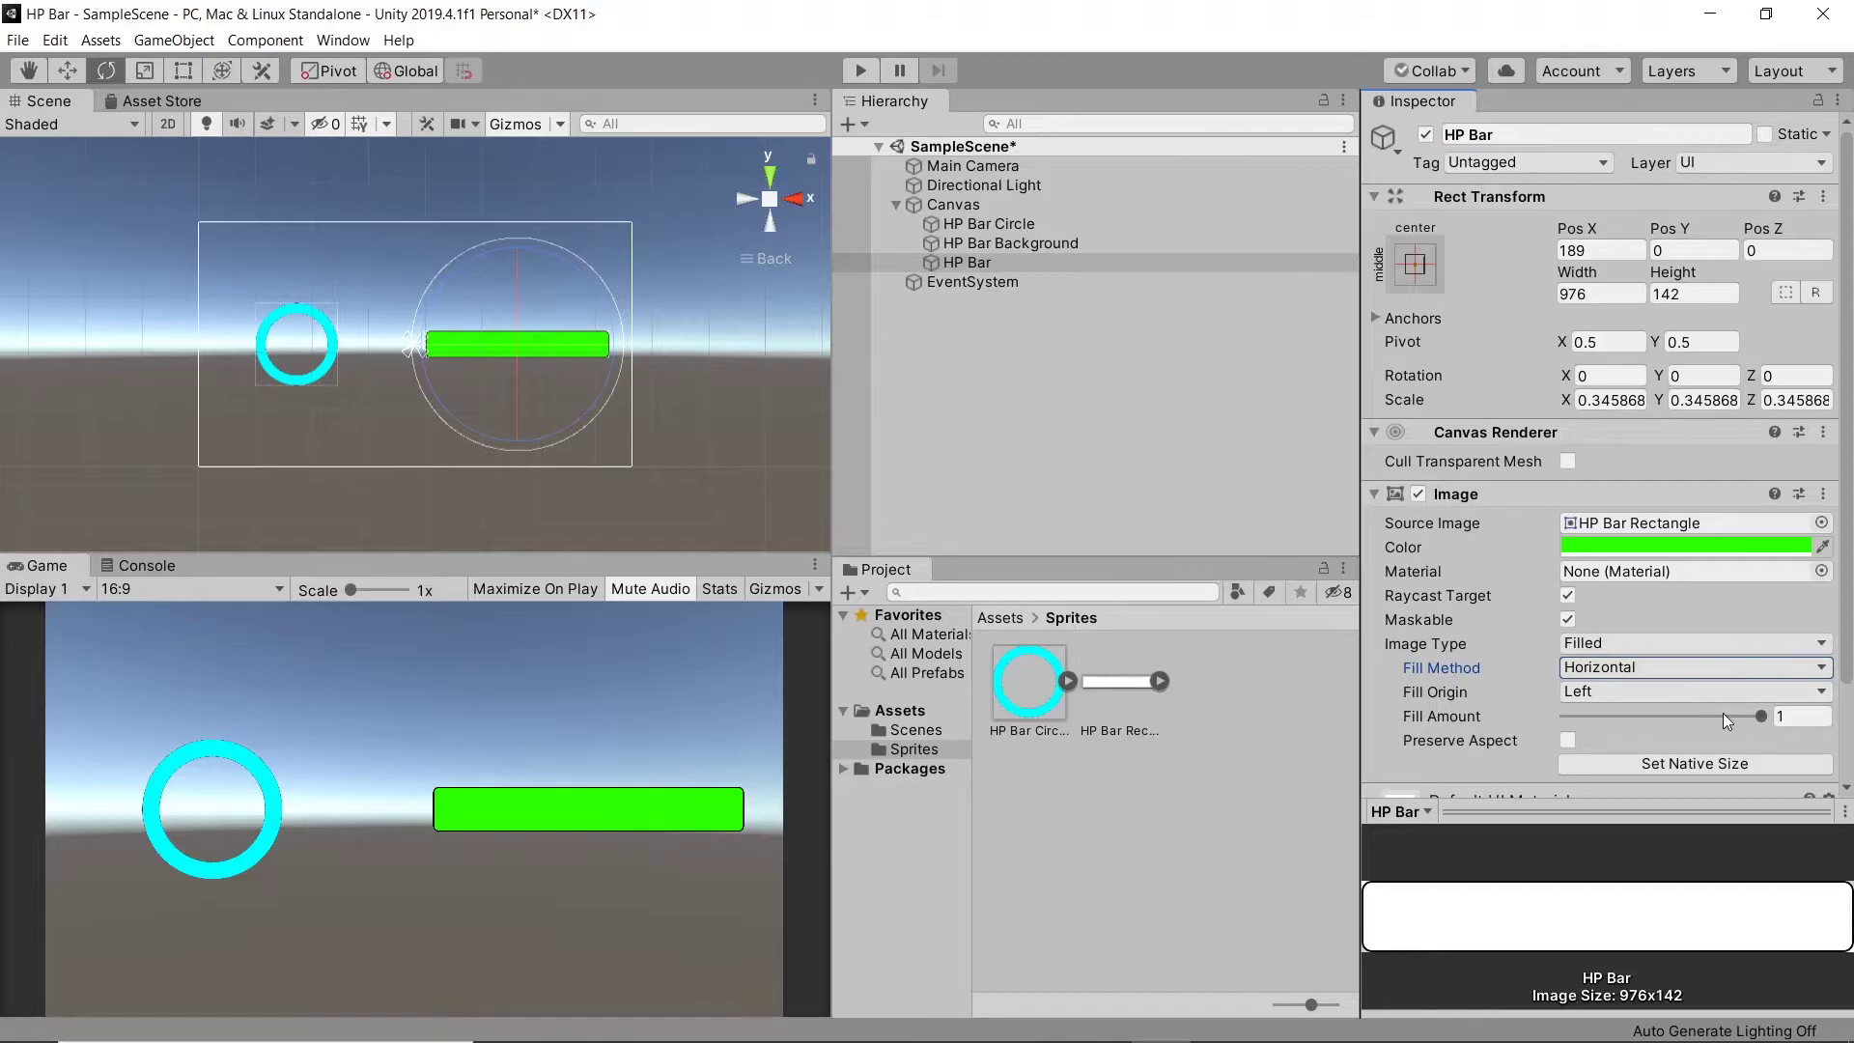
mouse_move(1723, 715)
left_mouse_down()
mouse_move(1618, 734)
mouse_move(1782, 739)
mouse_move(1564, 784)
mouse_move(1748, 794)
mouse_move(1734, 744)
left_mouse_up()
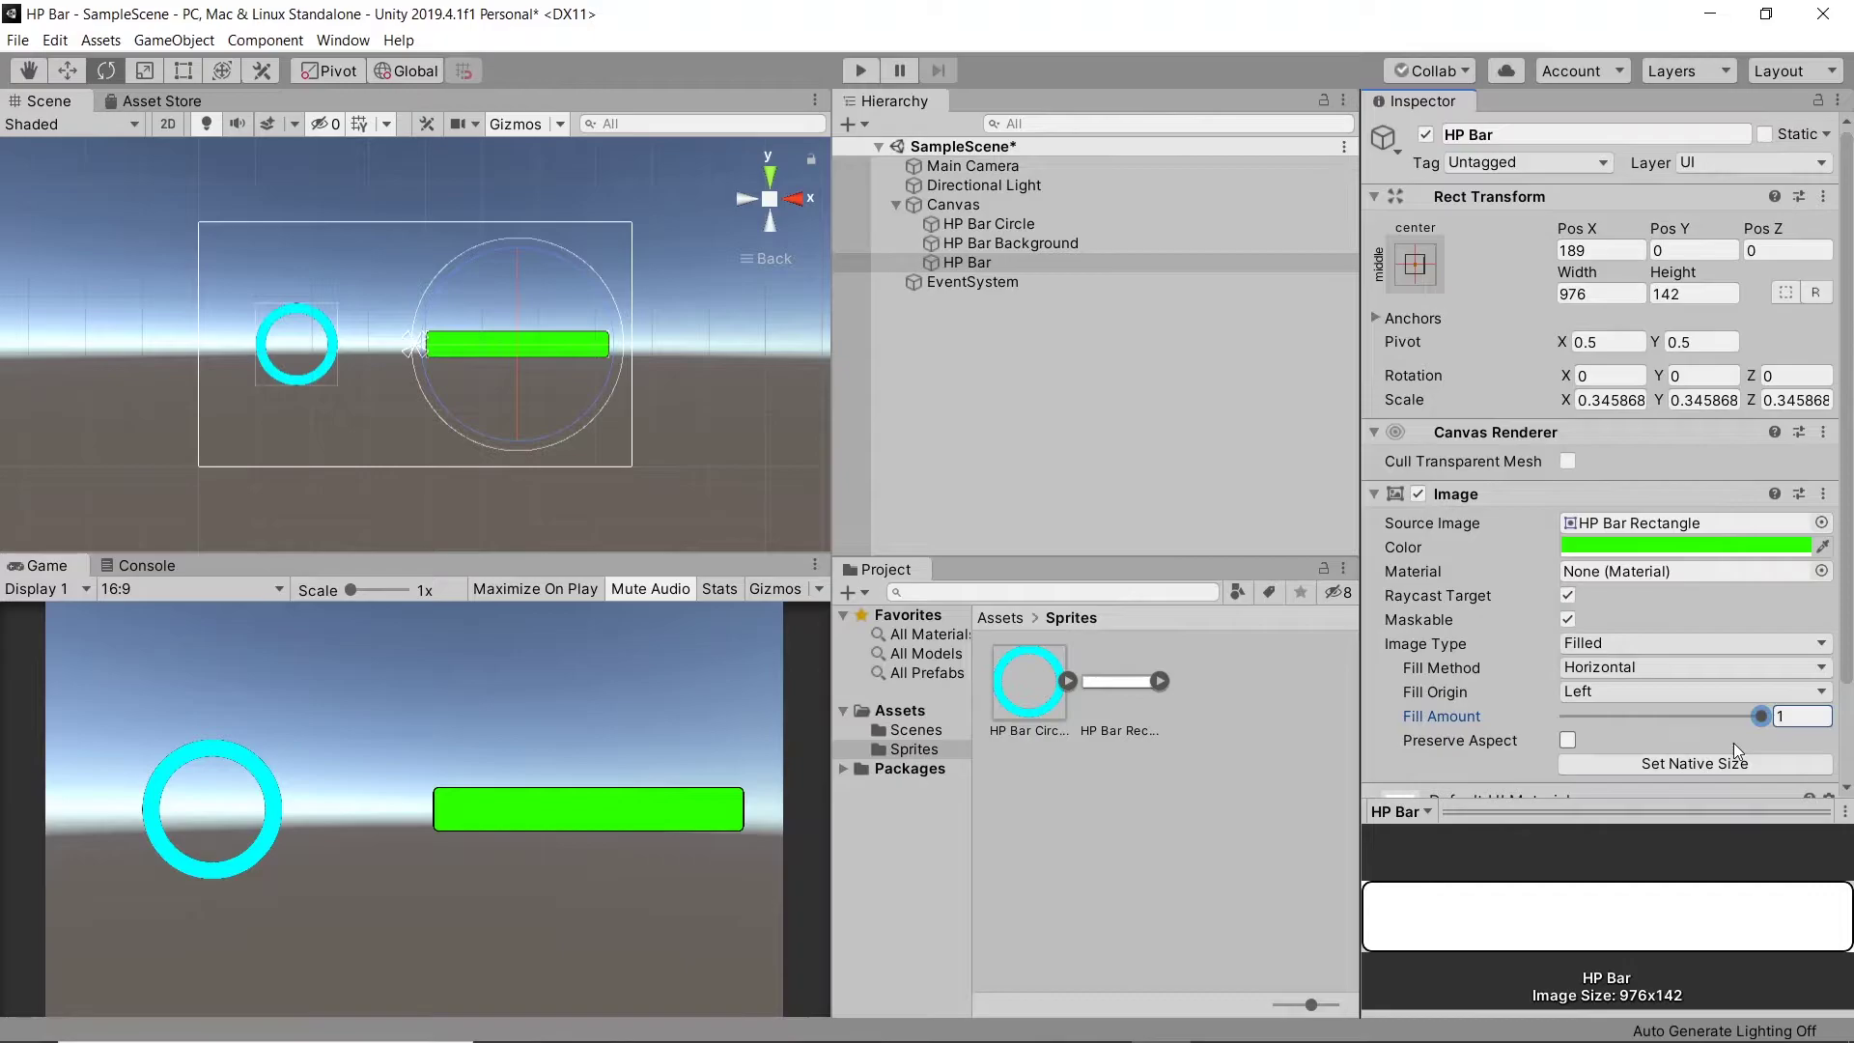
Step: Set HP Bar Circle's Image Type to Filled, using Radial 360
left_click(1043, 224)
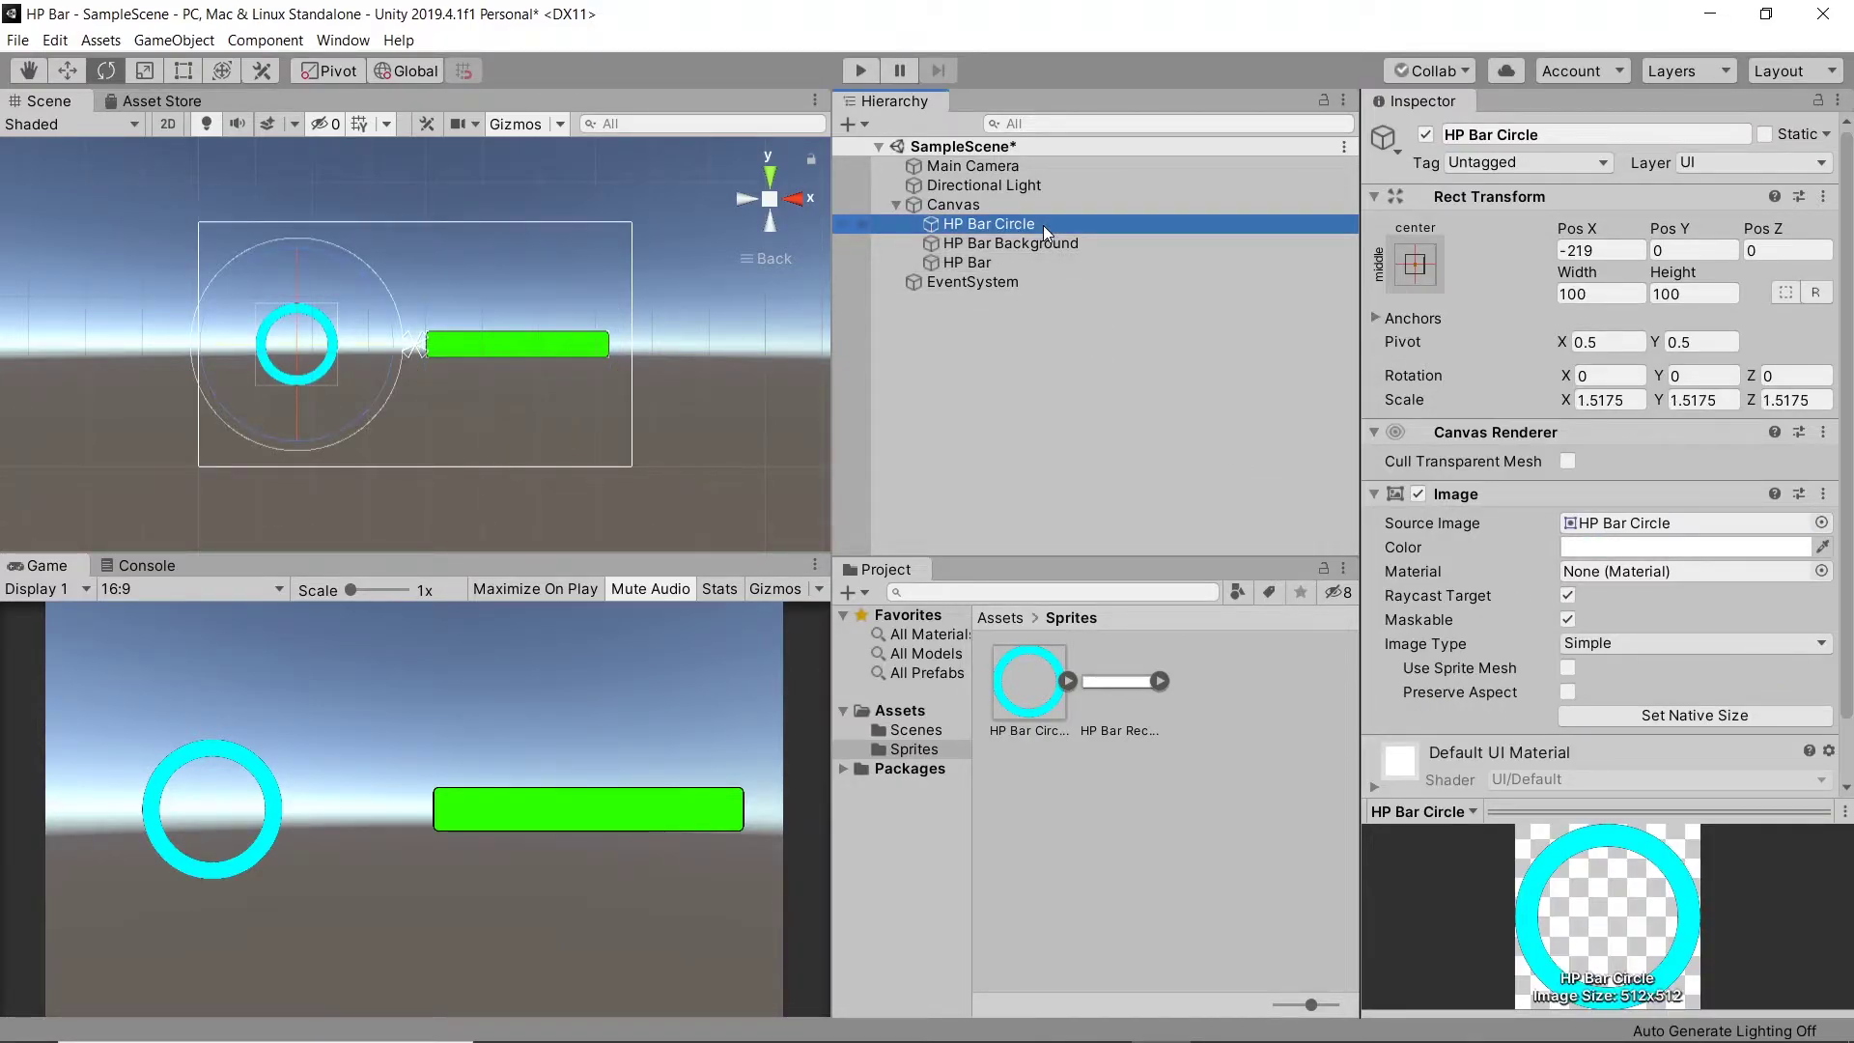
left_click(1603, 642)
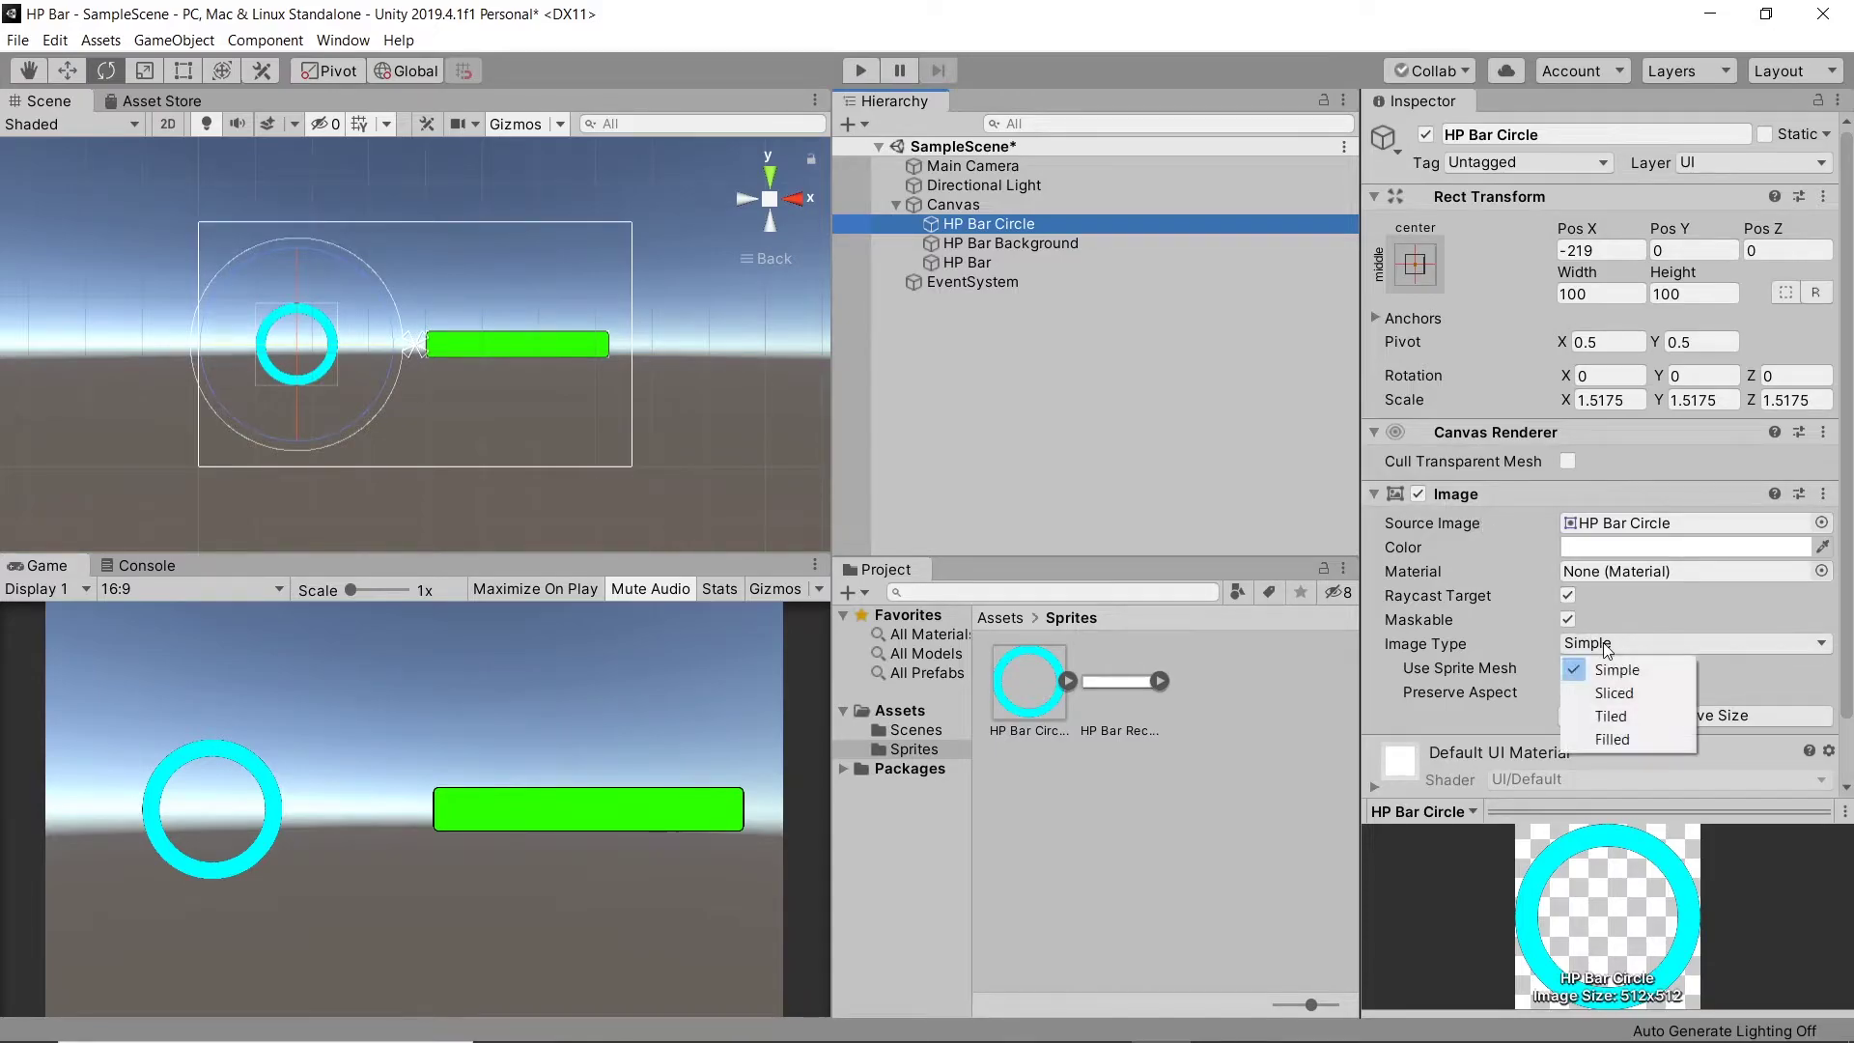
left_click(1610, 738)
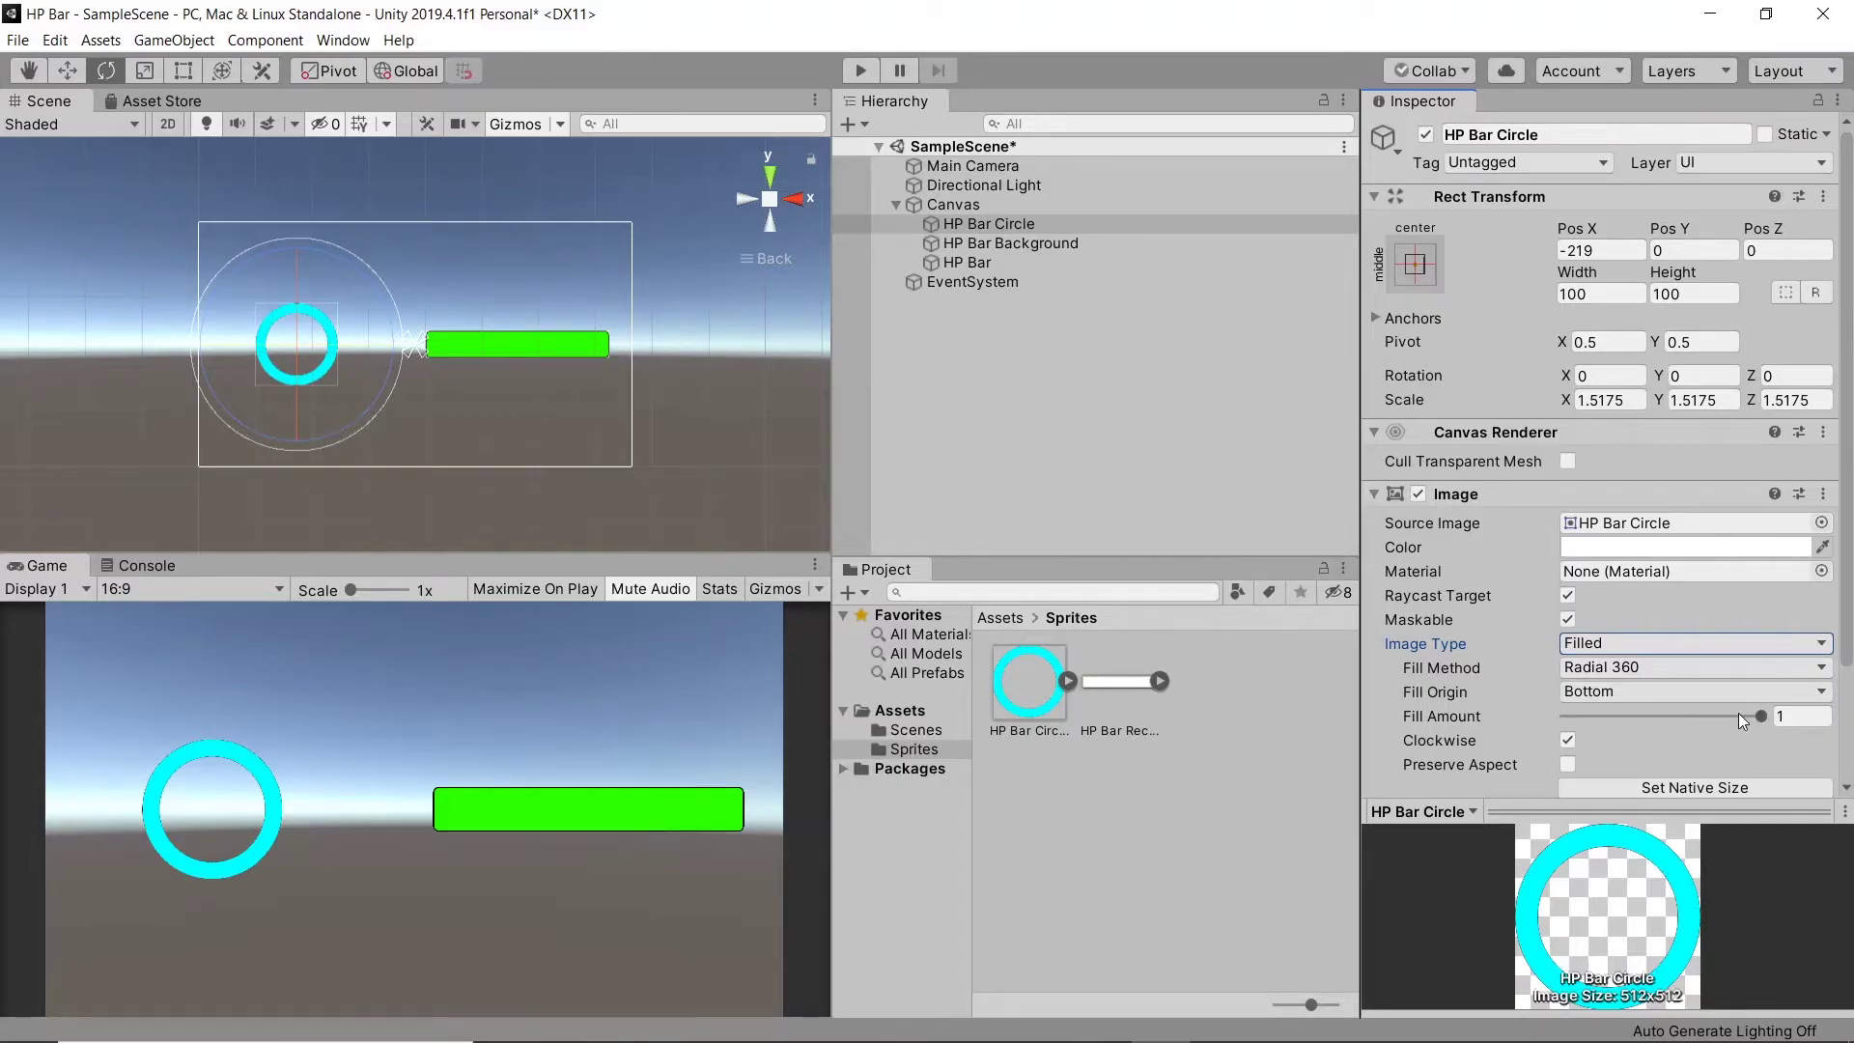
Step: Test the ring's Fill Amount and Fill Origin, then reset to full fill from Bottom
left_click_drag(1737, 712, 1606, 690)
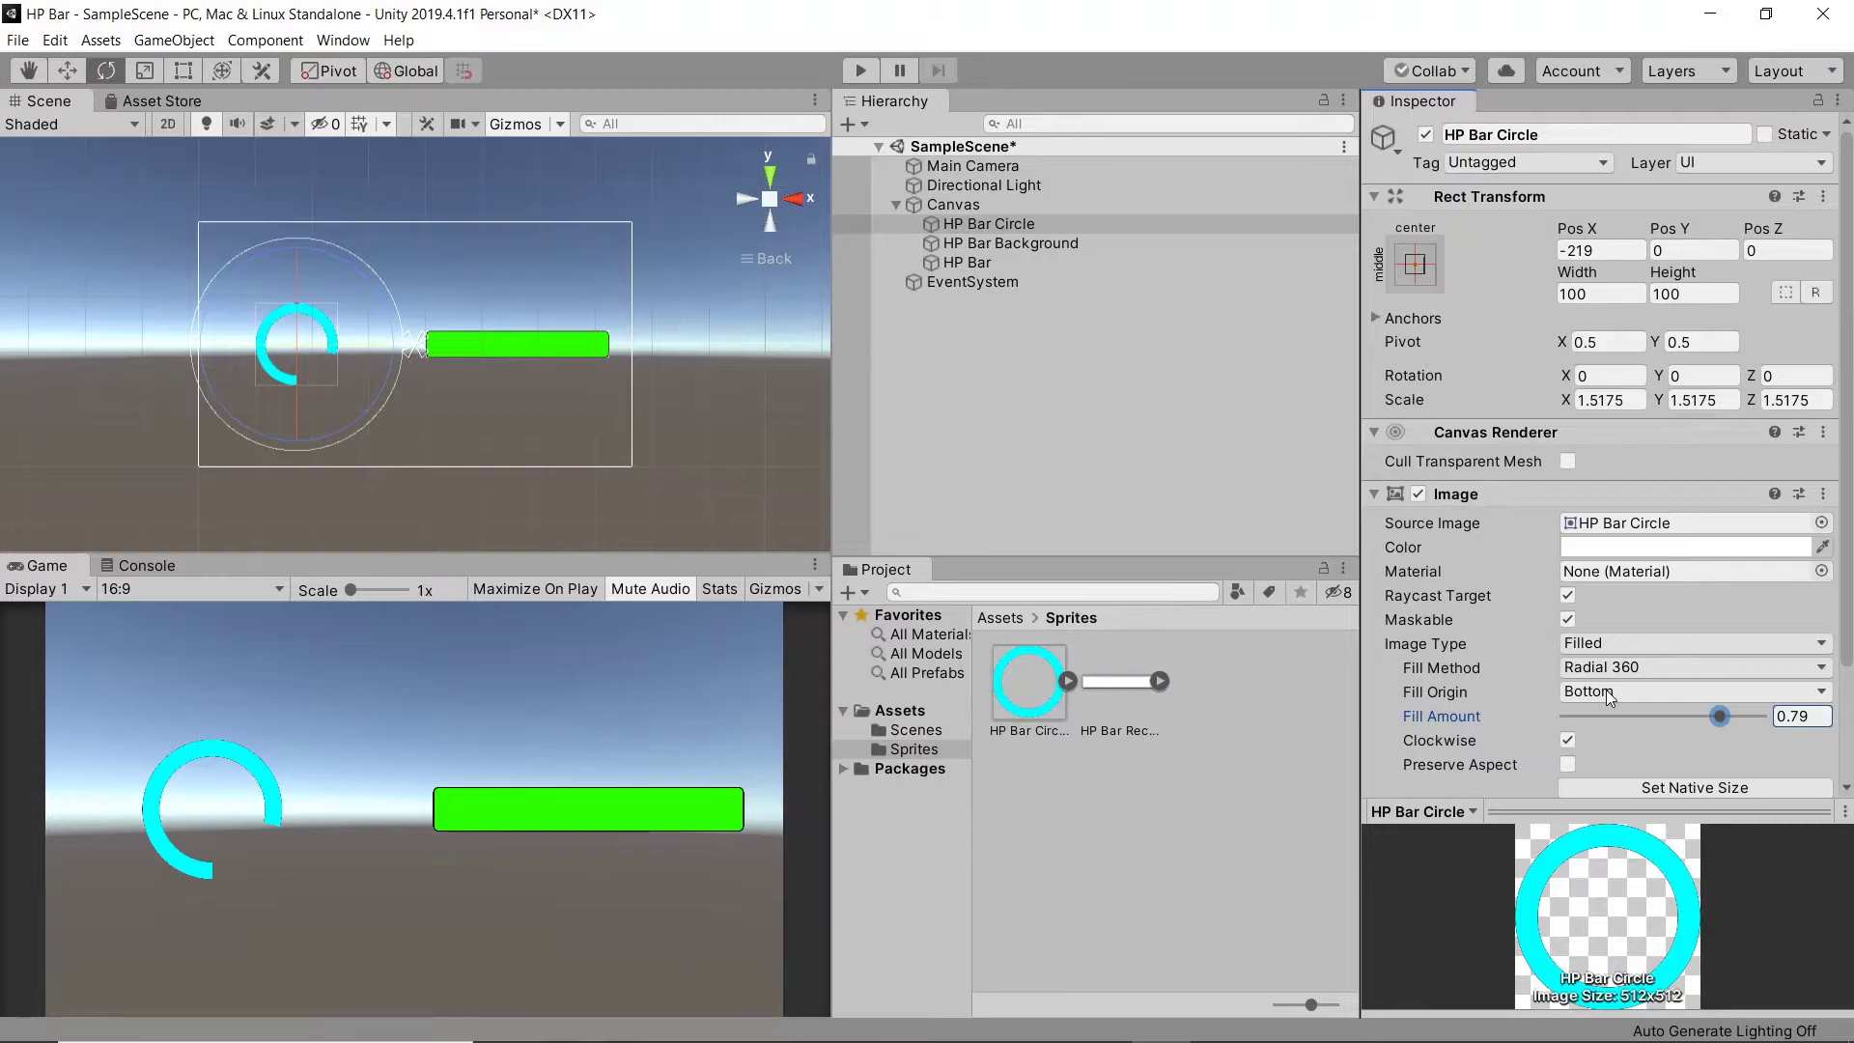
left_click(1606, 690)
left_click(1592, 789)
left_click_drag(1735, 713, 1766, 734)
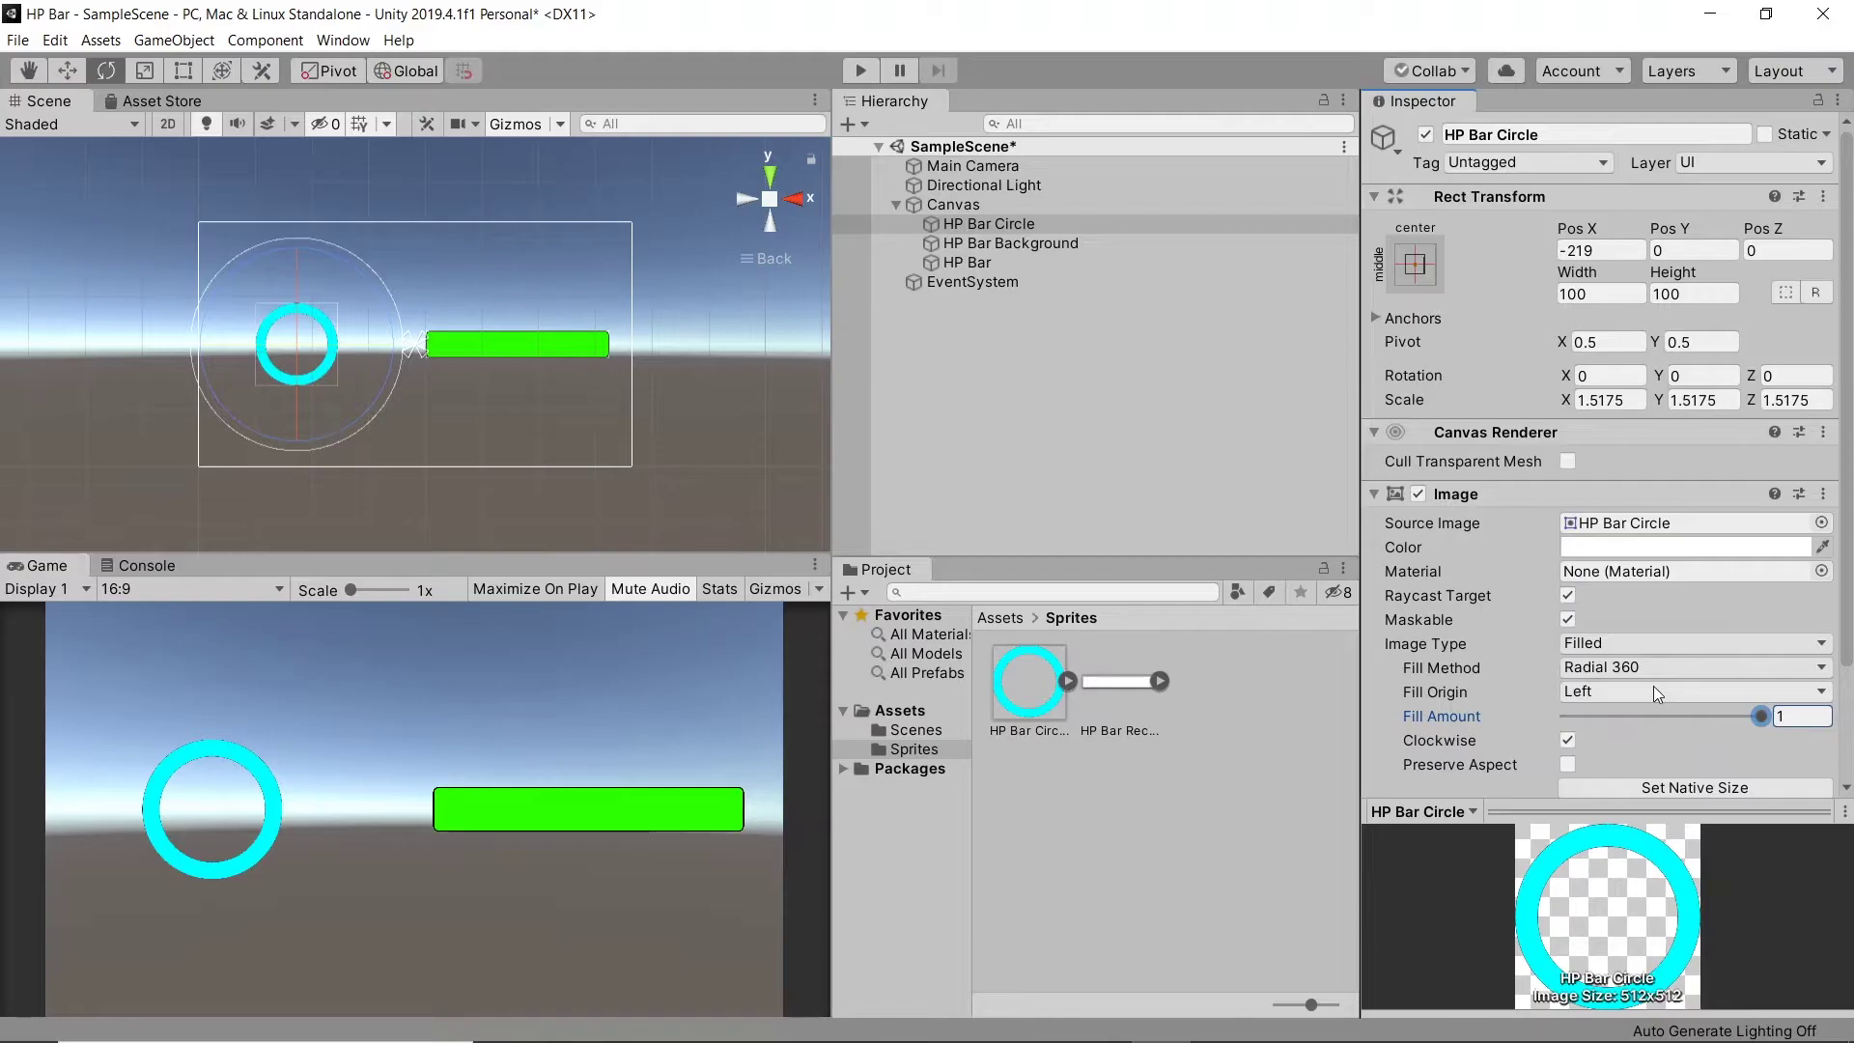
left_click(1653, 689)
left_click(1593, 715)
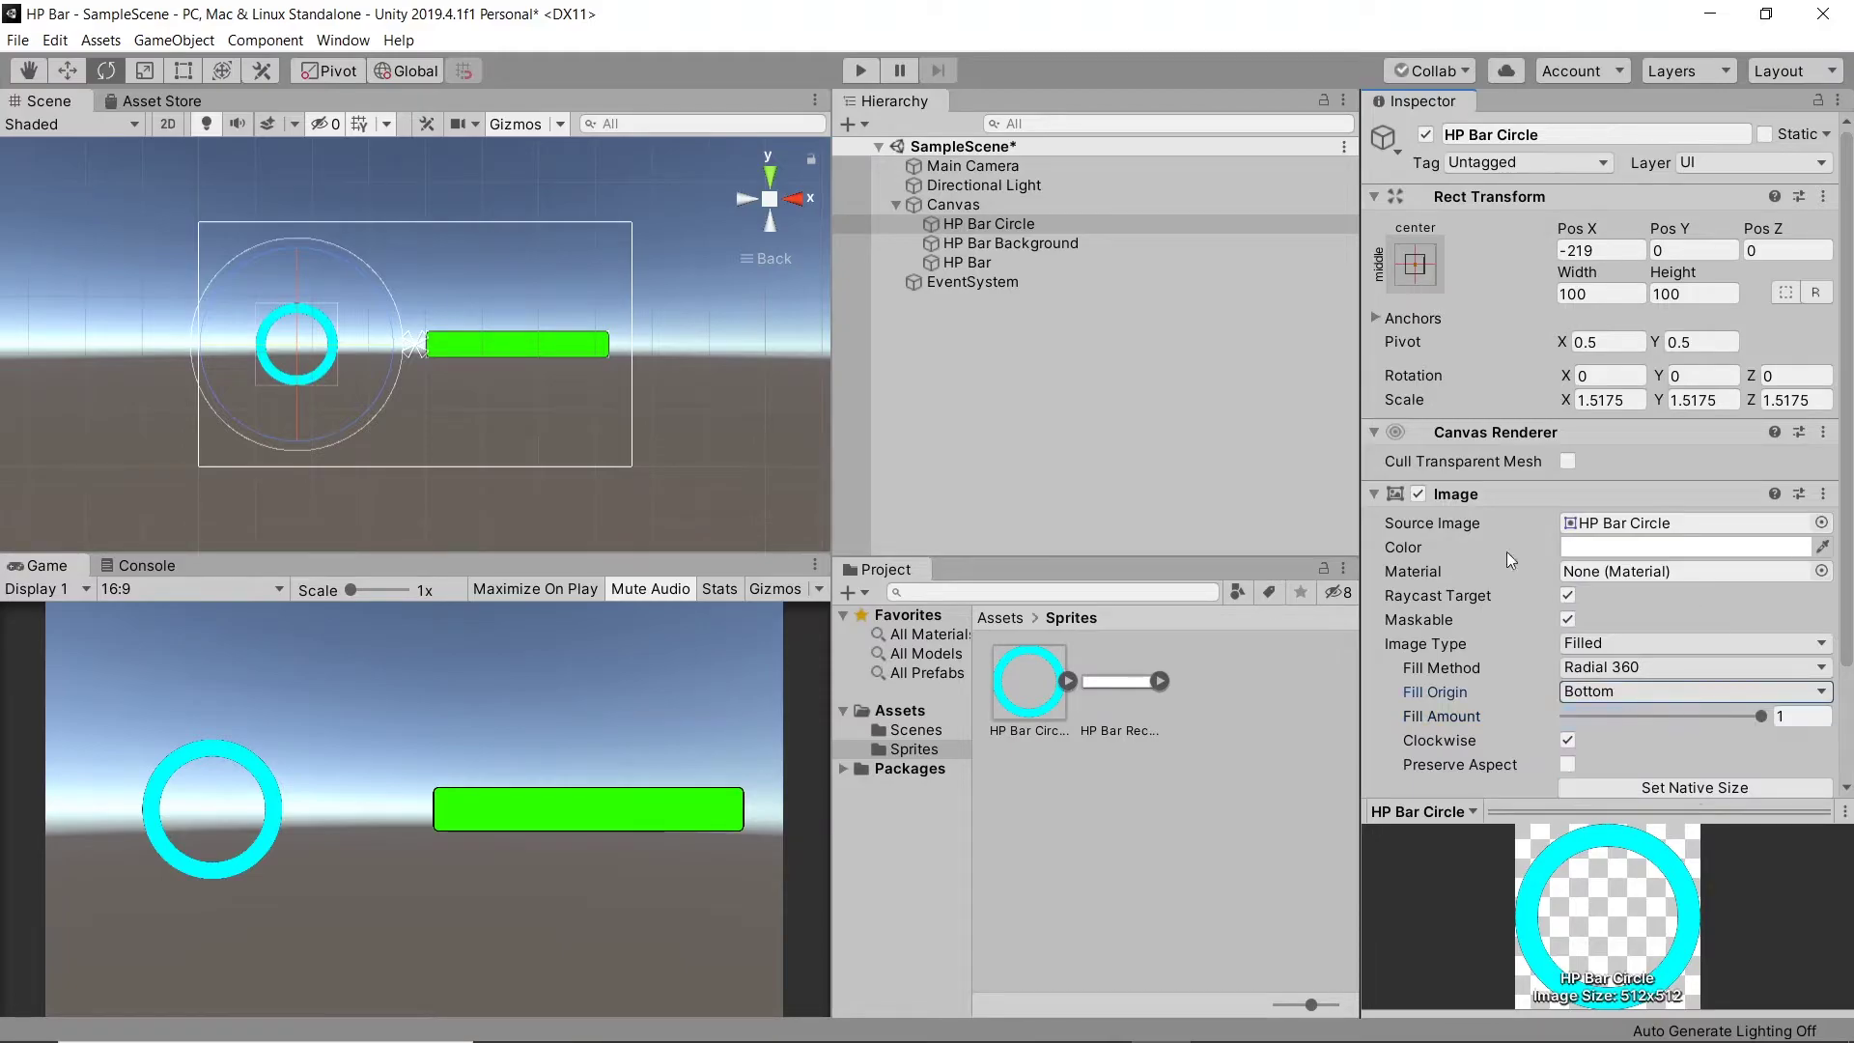
Step: Create a C# script named HPBar in Assets and open it in Visual Studio
left_click(999, 617)
right_click(1071, 829)
mouse_move(1197, 322)
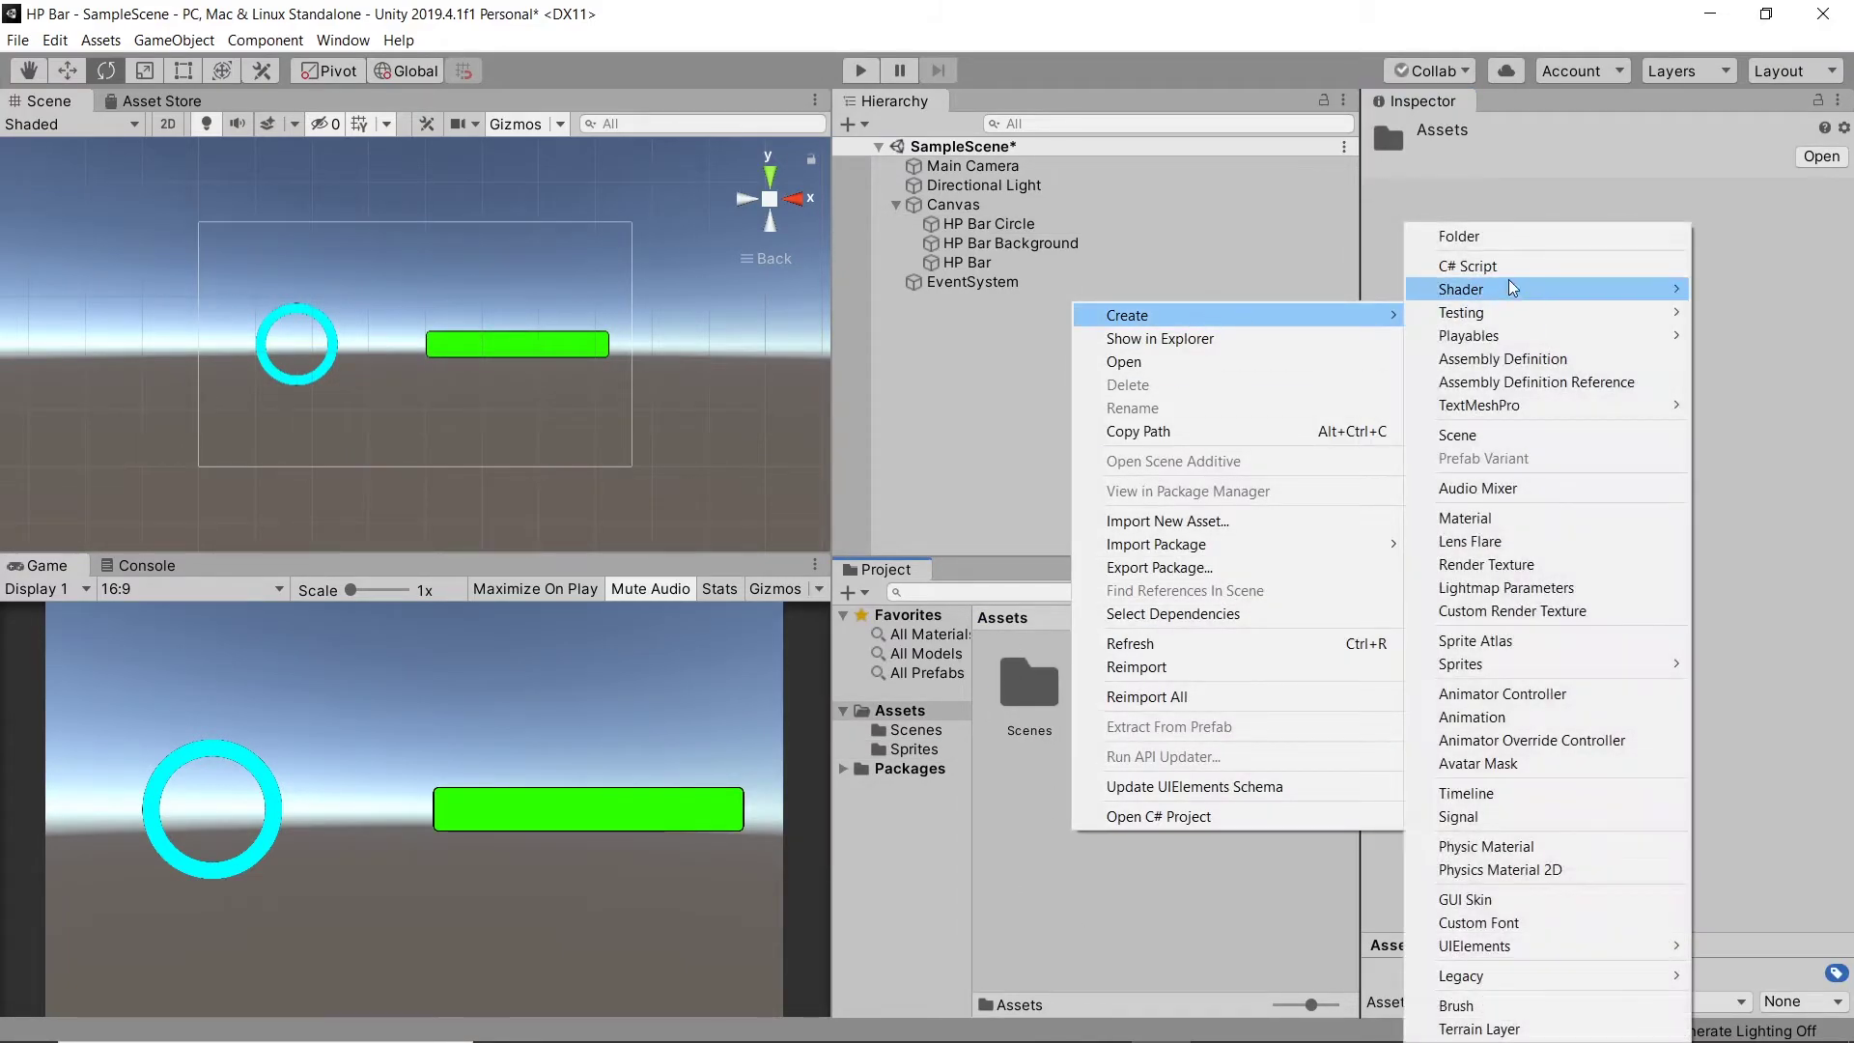
left_click(1510, 280)
type("HPBar")
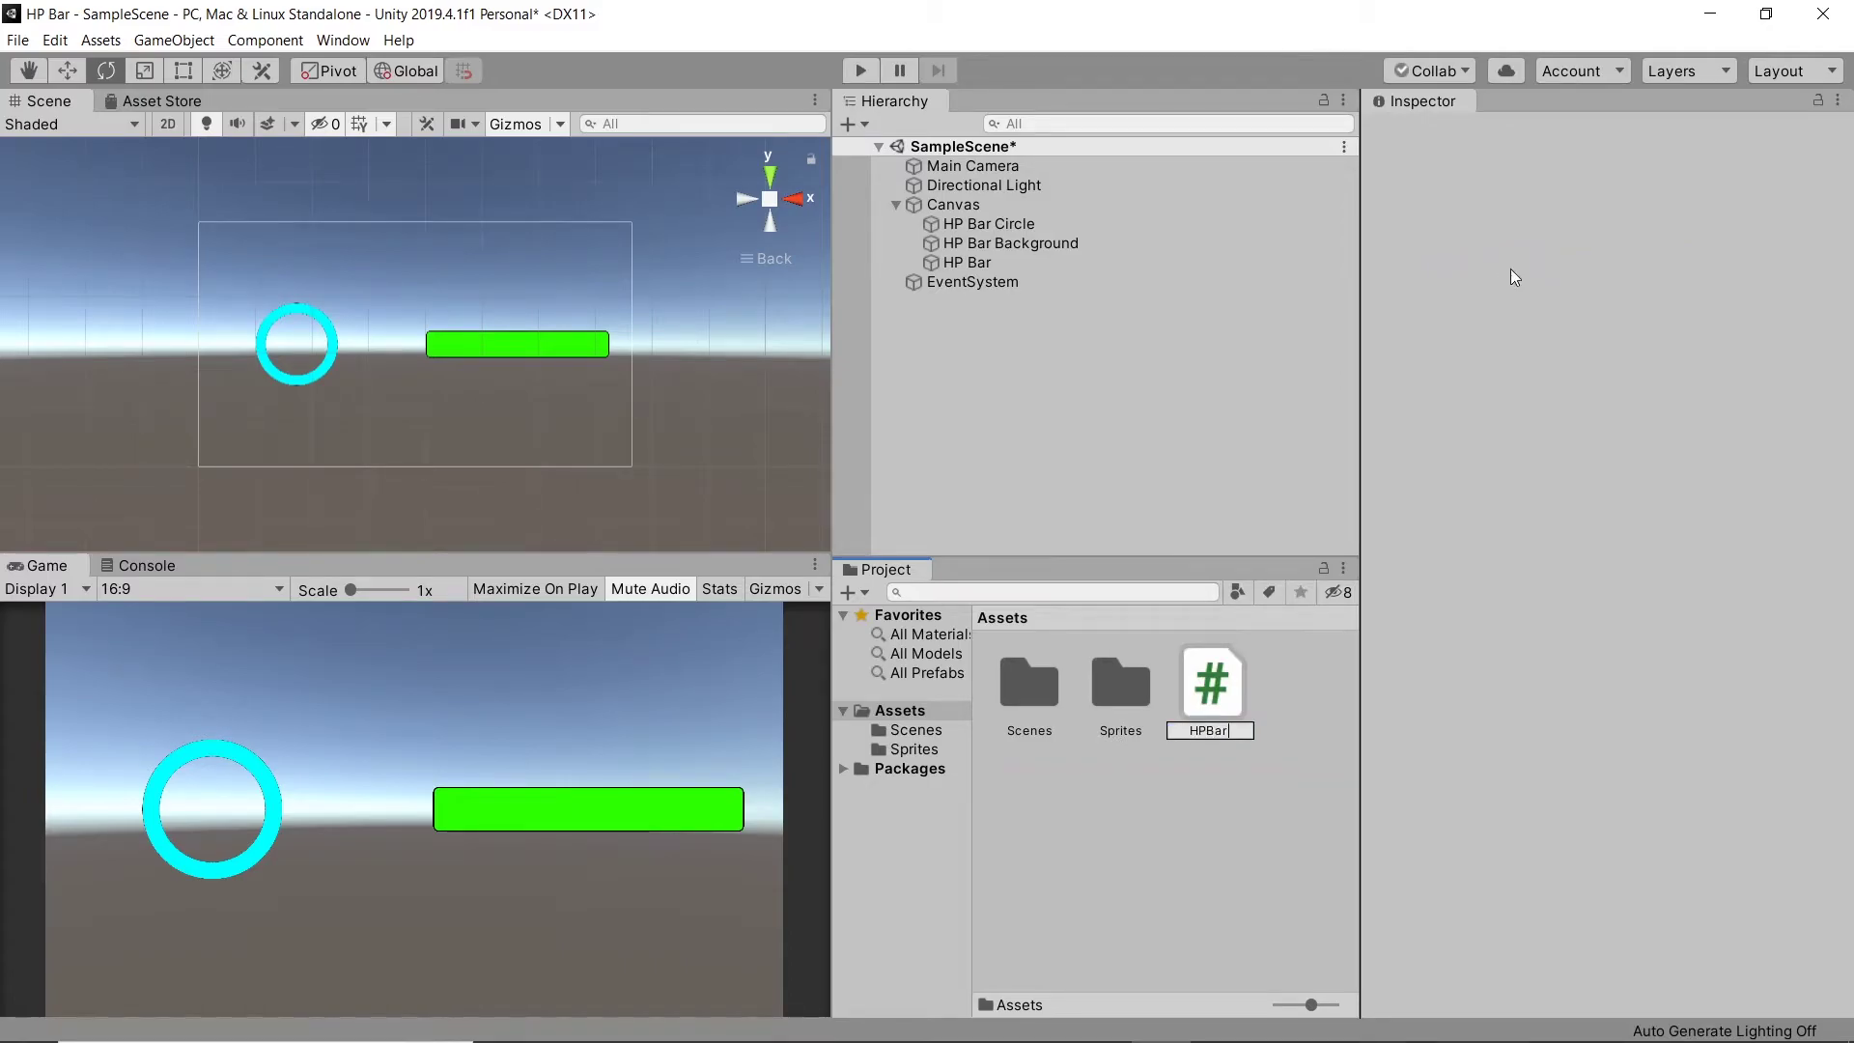
key("Return")
double_click(1238, 675)
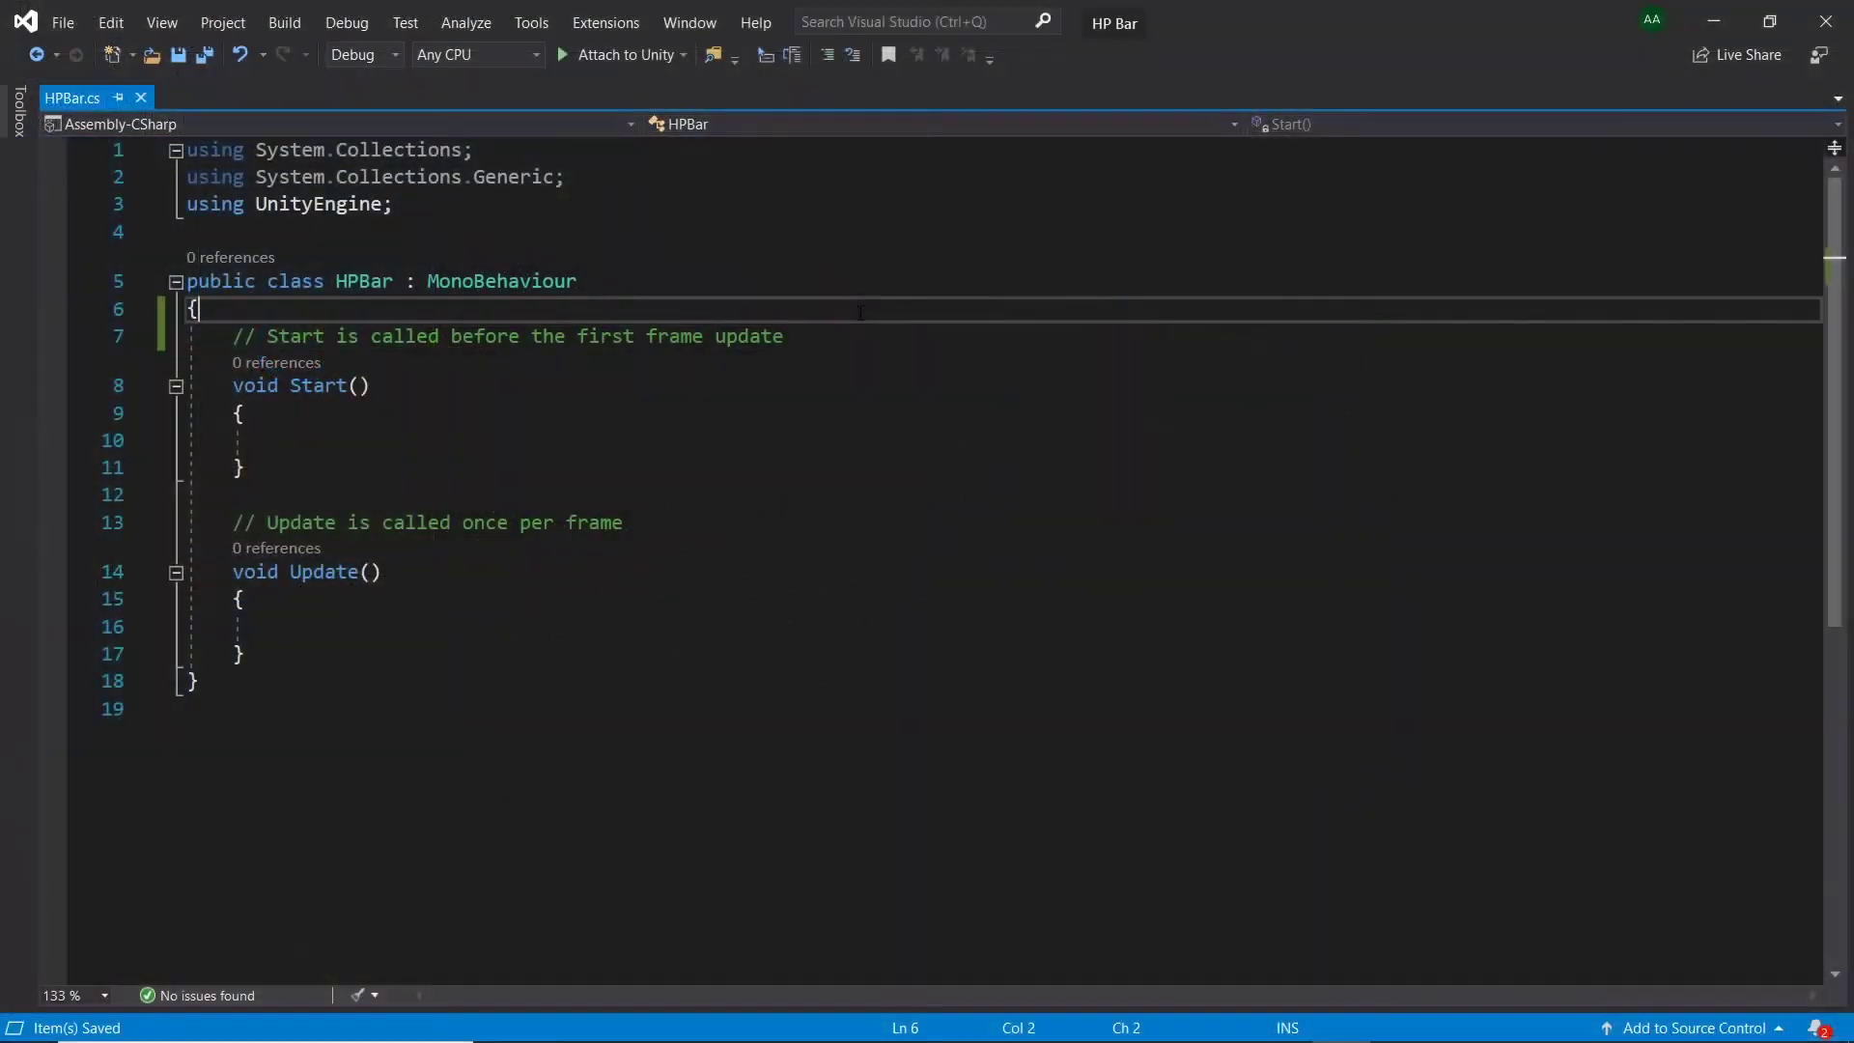
Step: Declare int currentHP; and int maxHP; inside the HPBar class
key("Return")
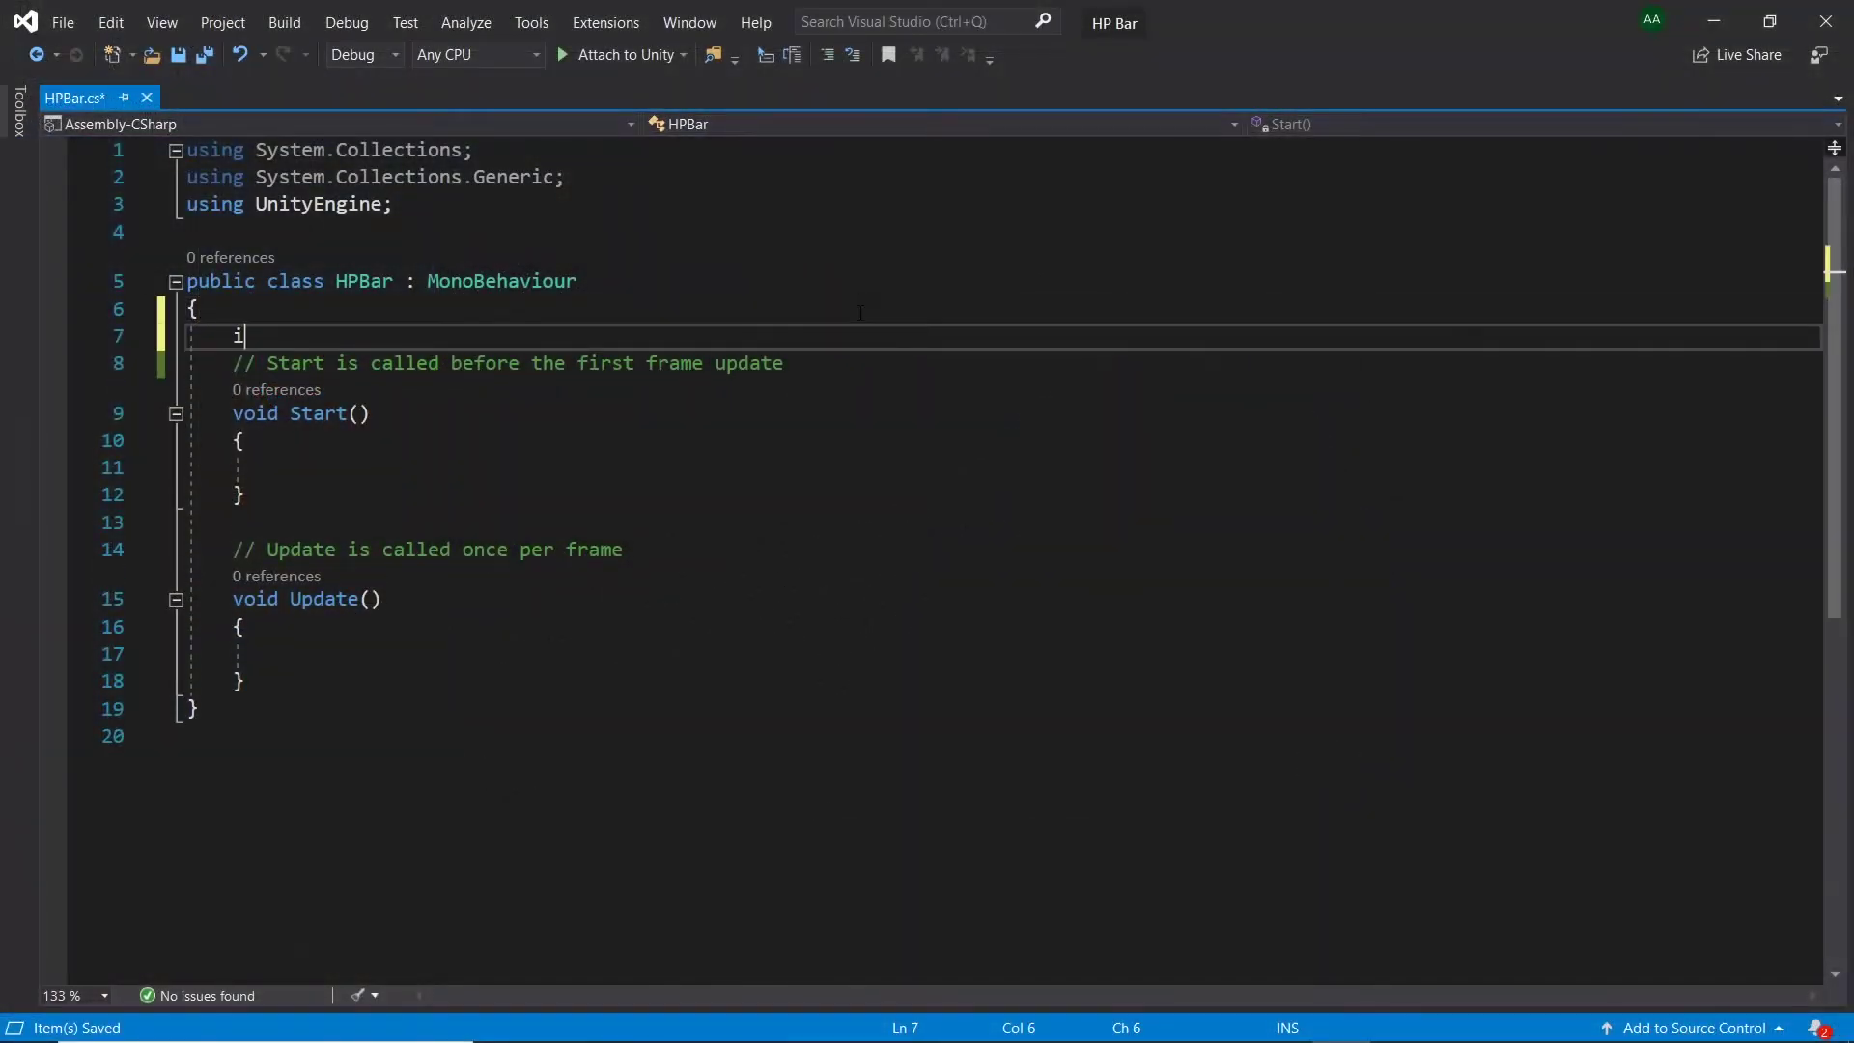
type("int currentHP;")
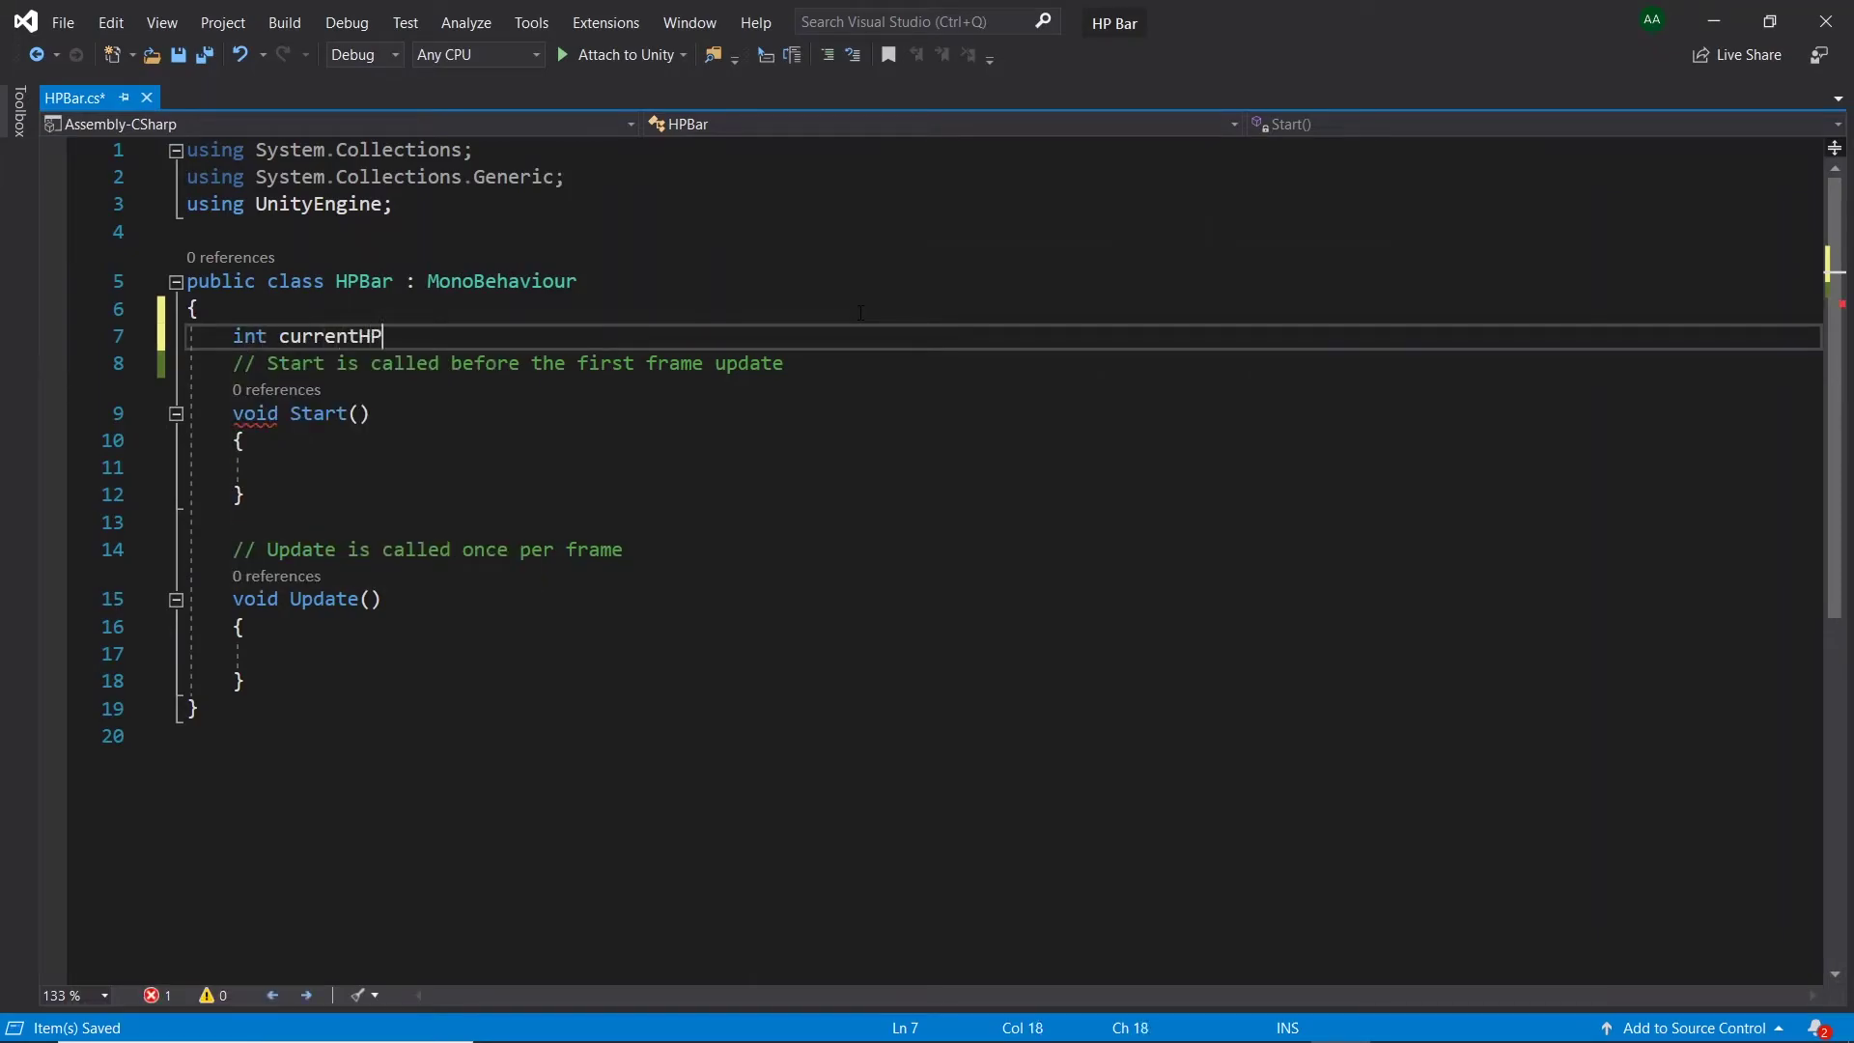
key("Return")
type("int maxHP")
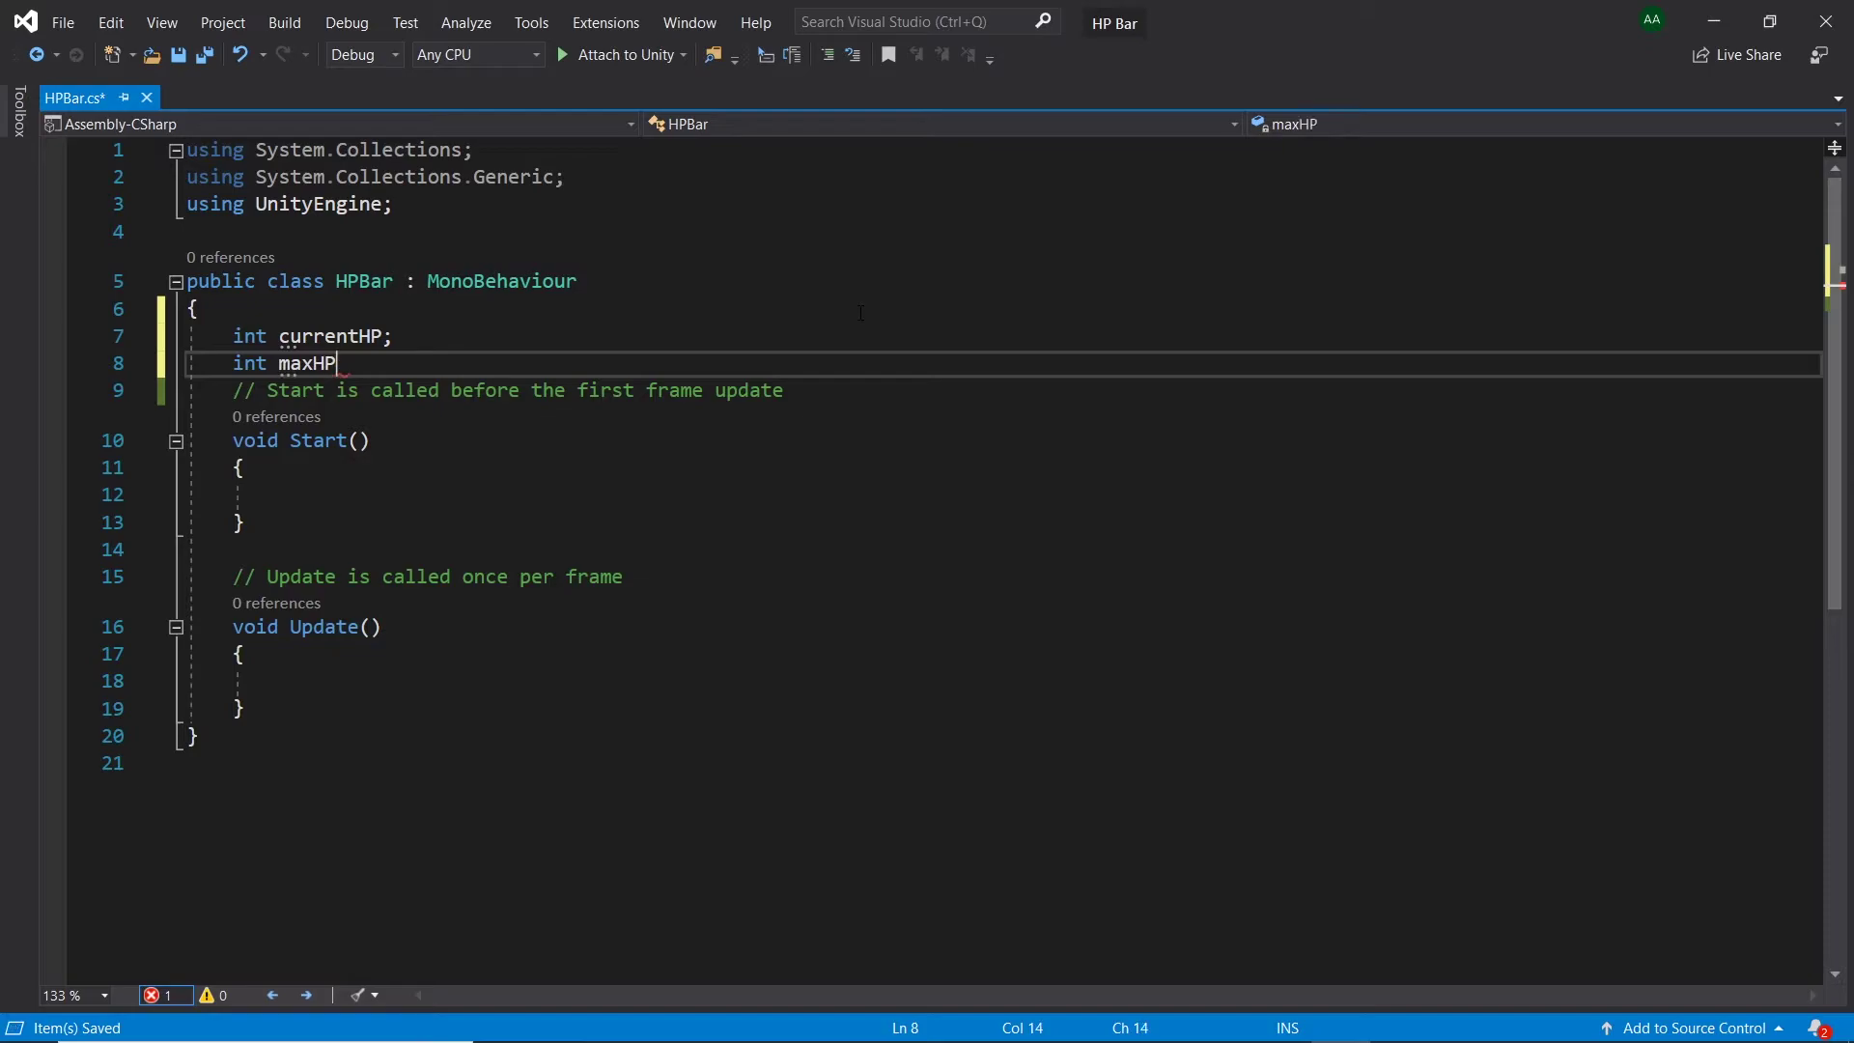
type(";")
key("Return")
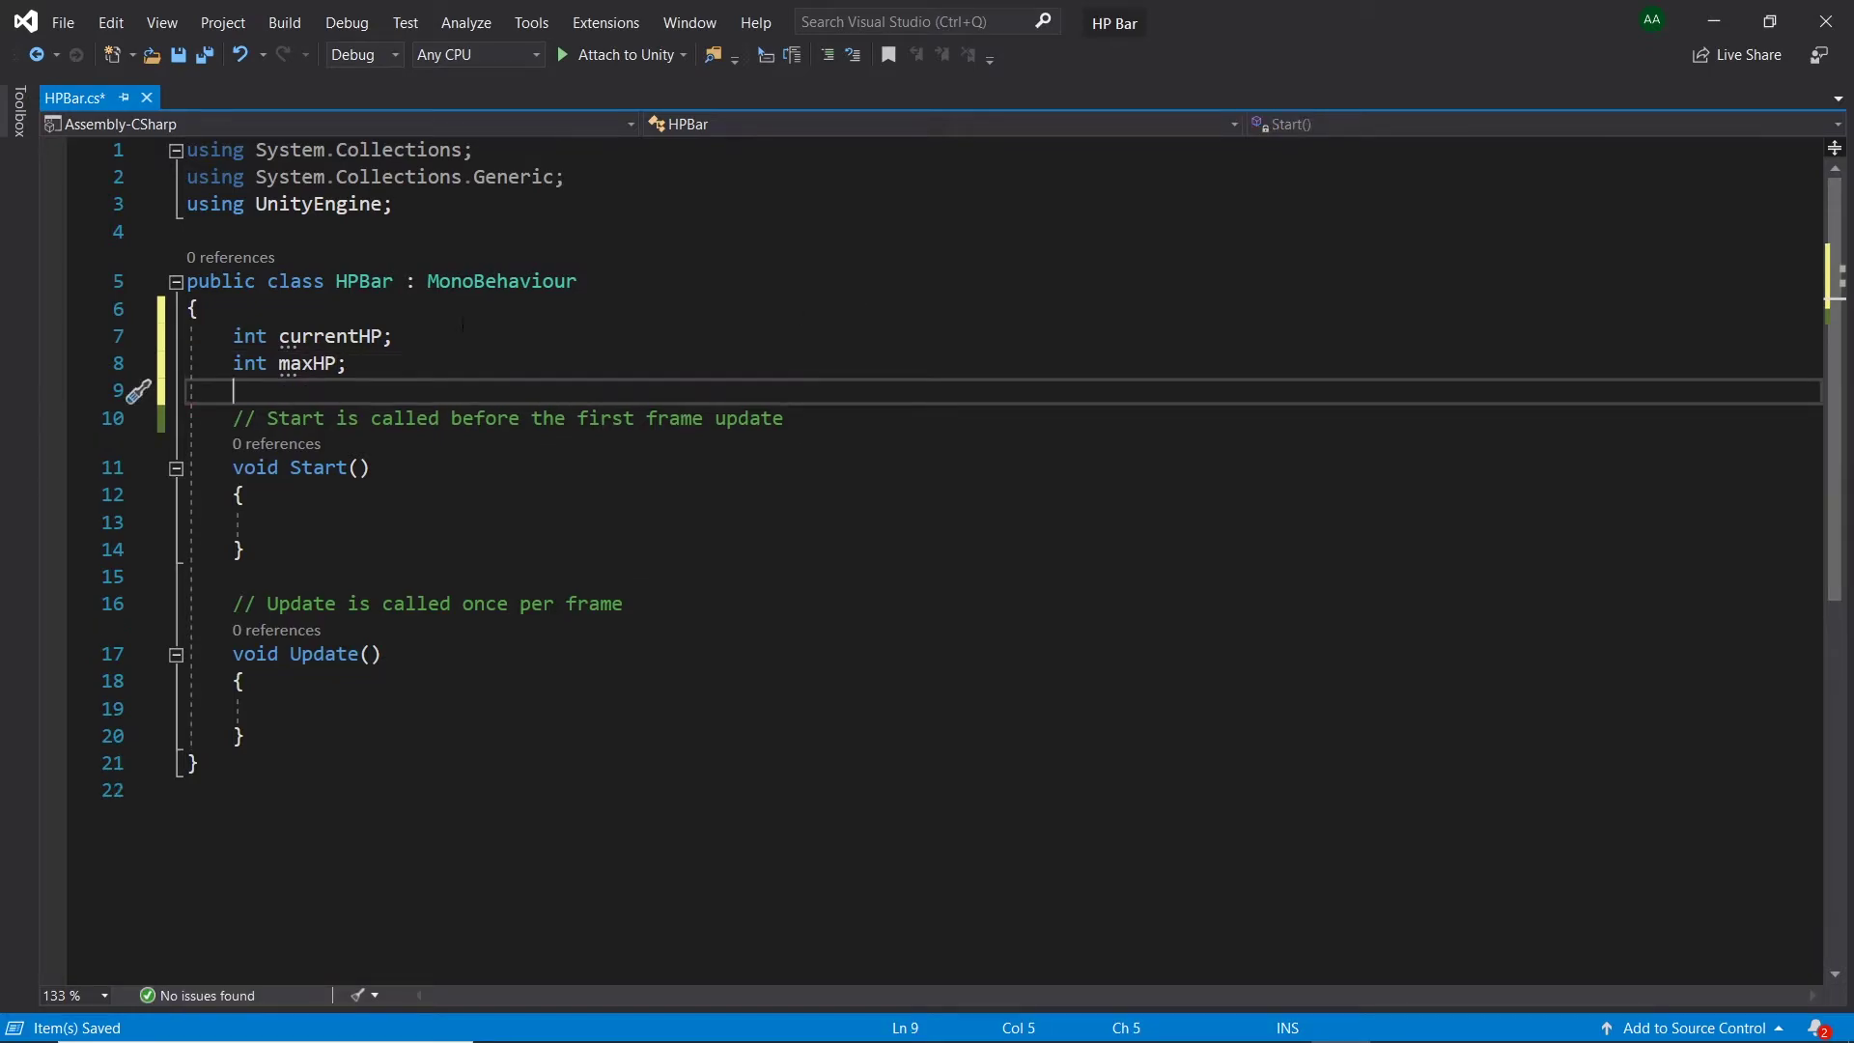
Step: Add the [SerializeField] attribute to both the currentHP and maxHP fields
left_click(233, 336)
type("[ser ")
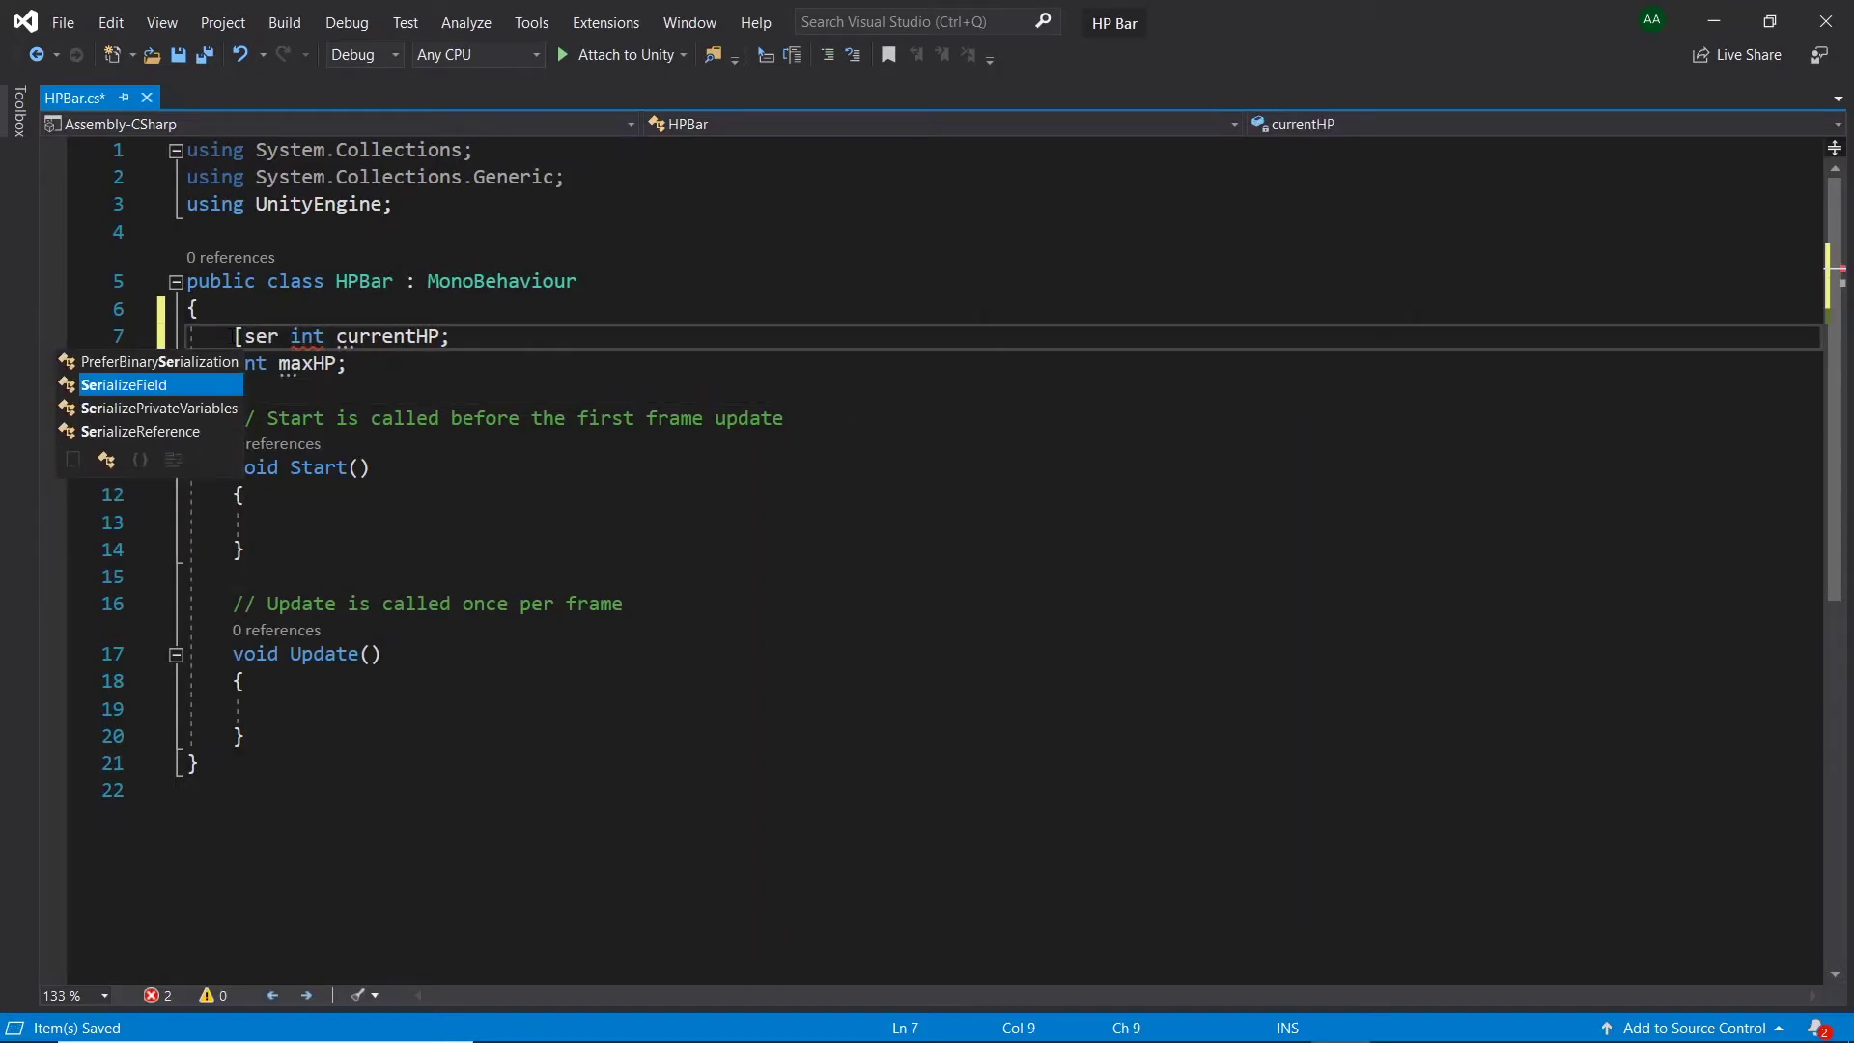
type("]")
key("ctrl+shift+Left")
key("ctrl+shift+Left")
key("ctrl+shift+Left")
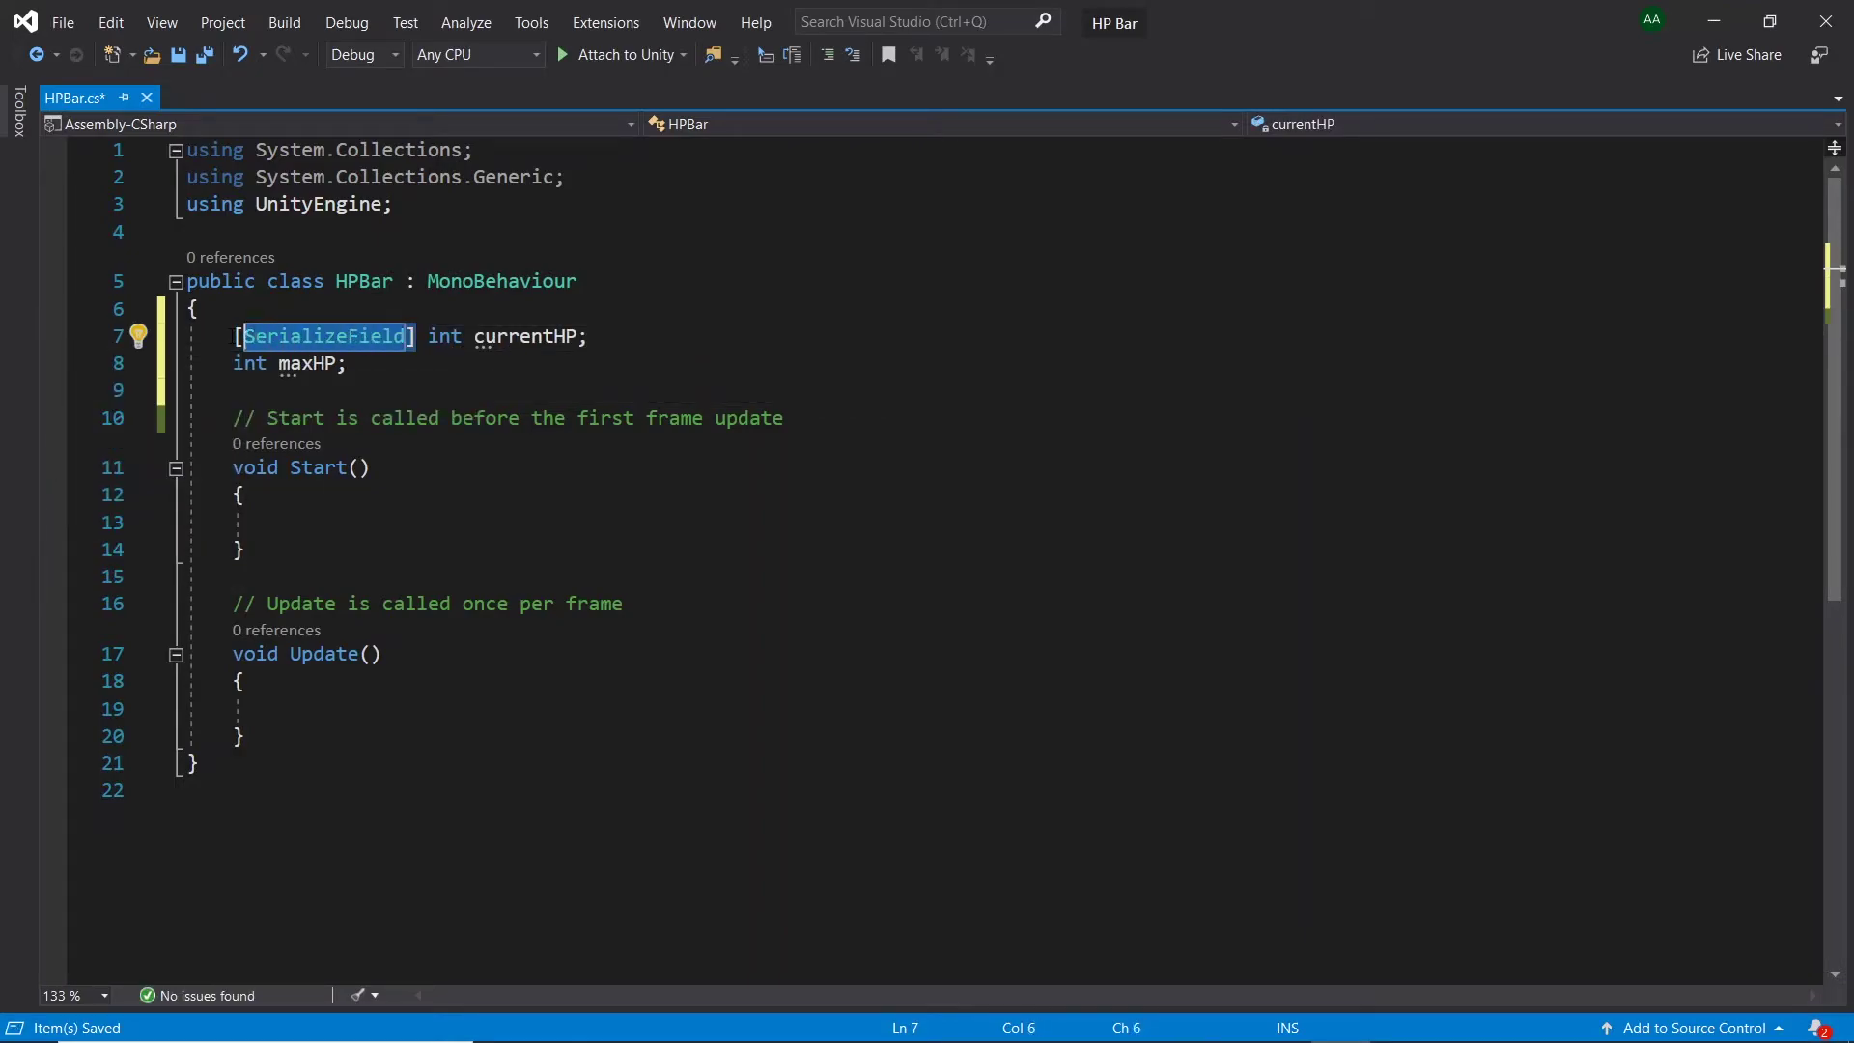
key("ctrl+c")
key("Down")
key("ctrl+v")
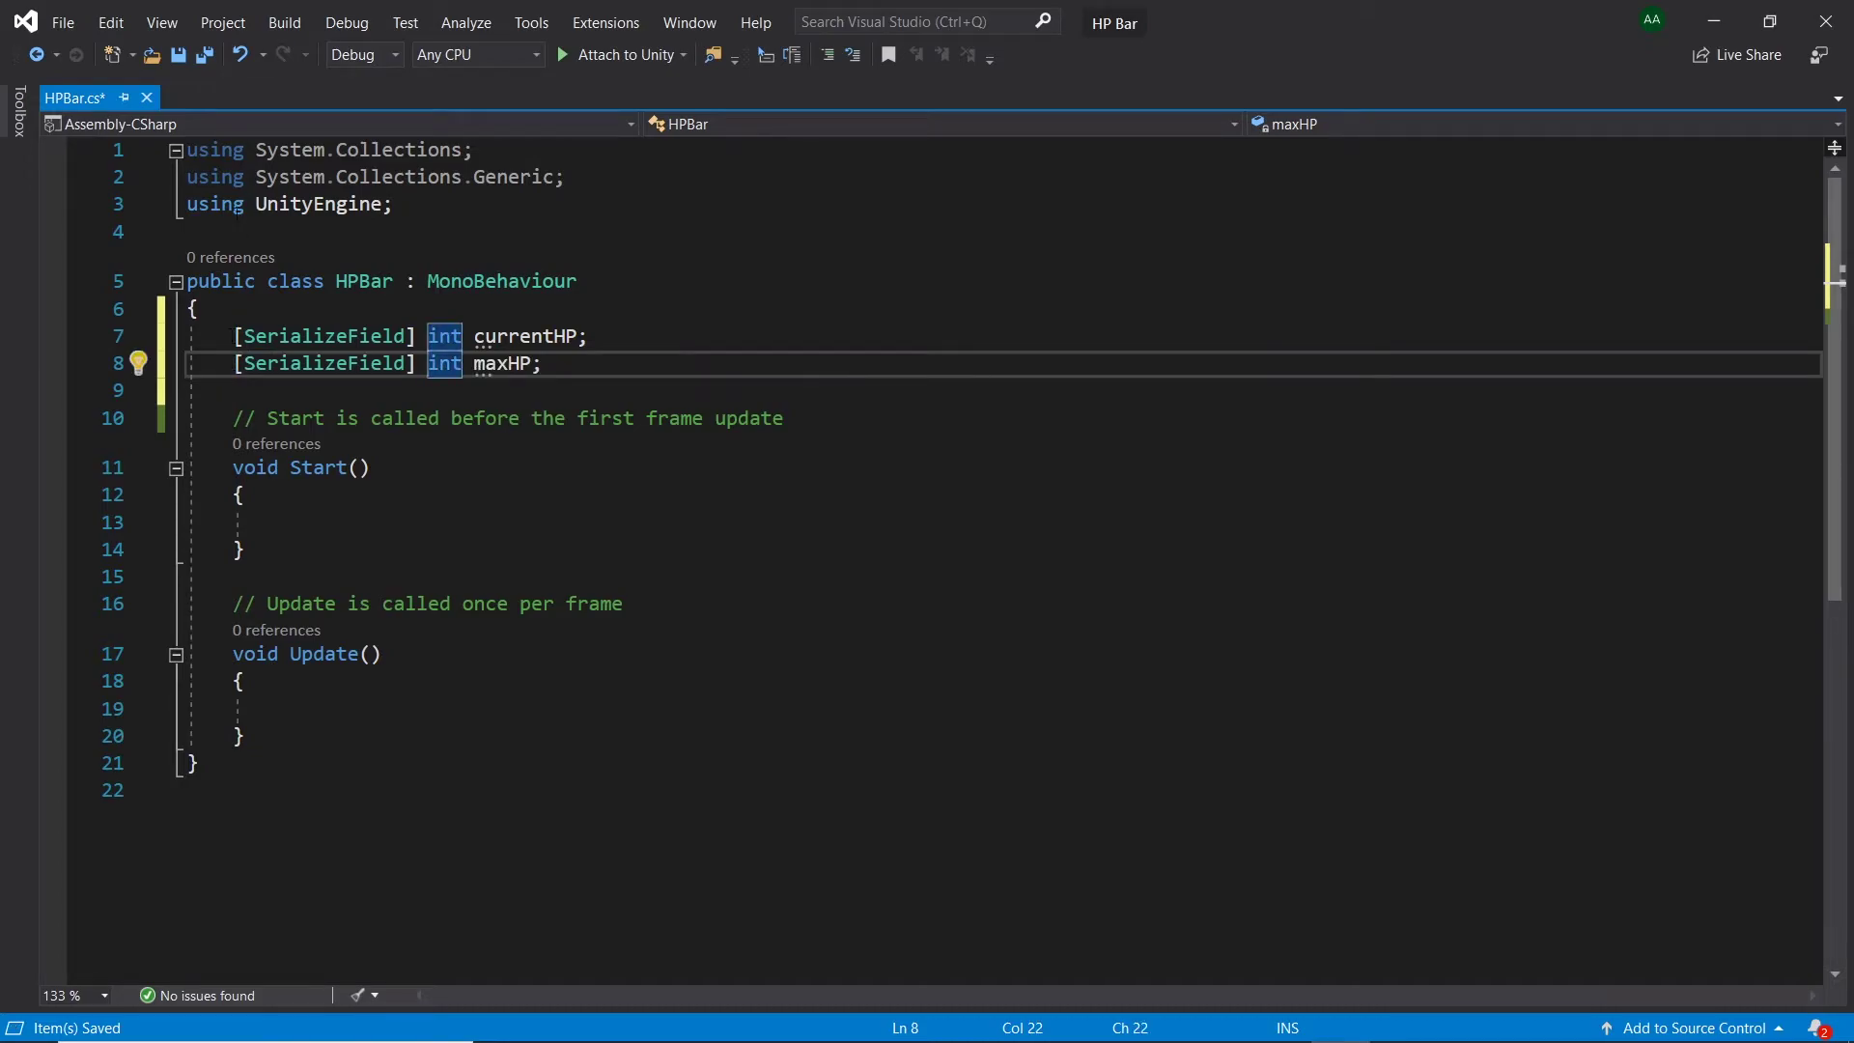
Step: Add using UnityEngine.UI and declare an Image field named image
left_click(405, 209)
key("ctrl+d")
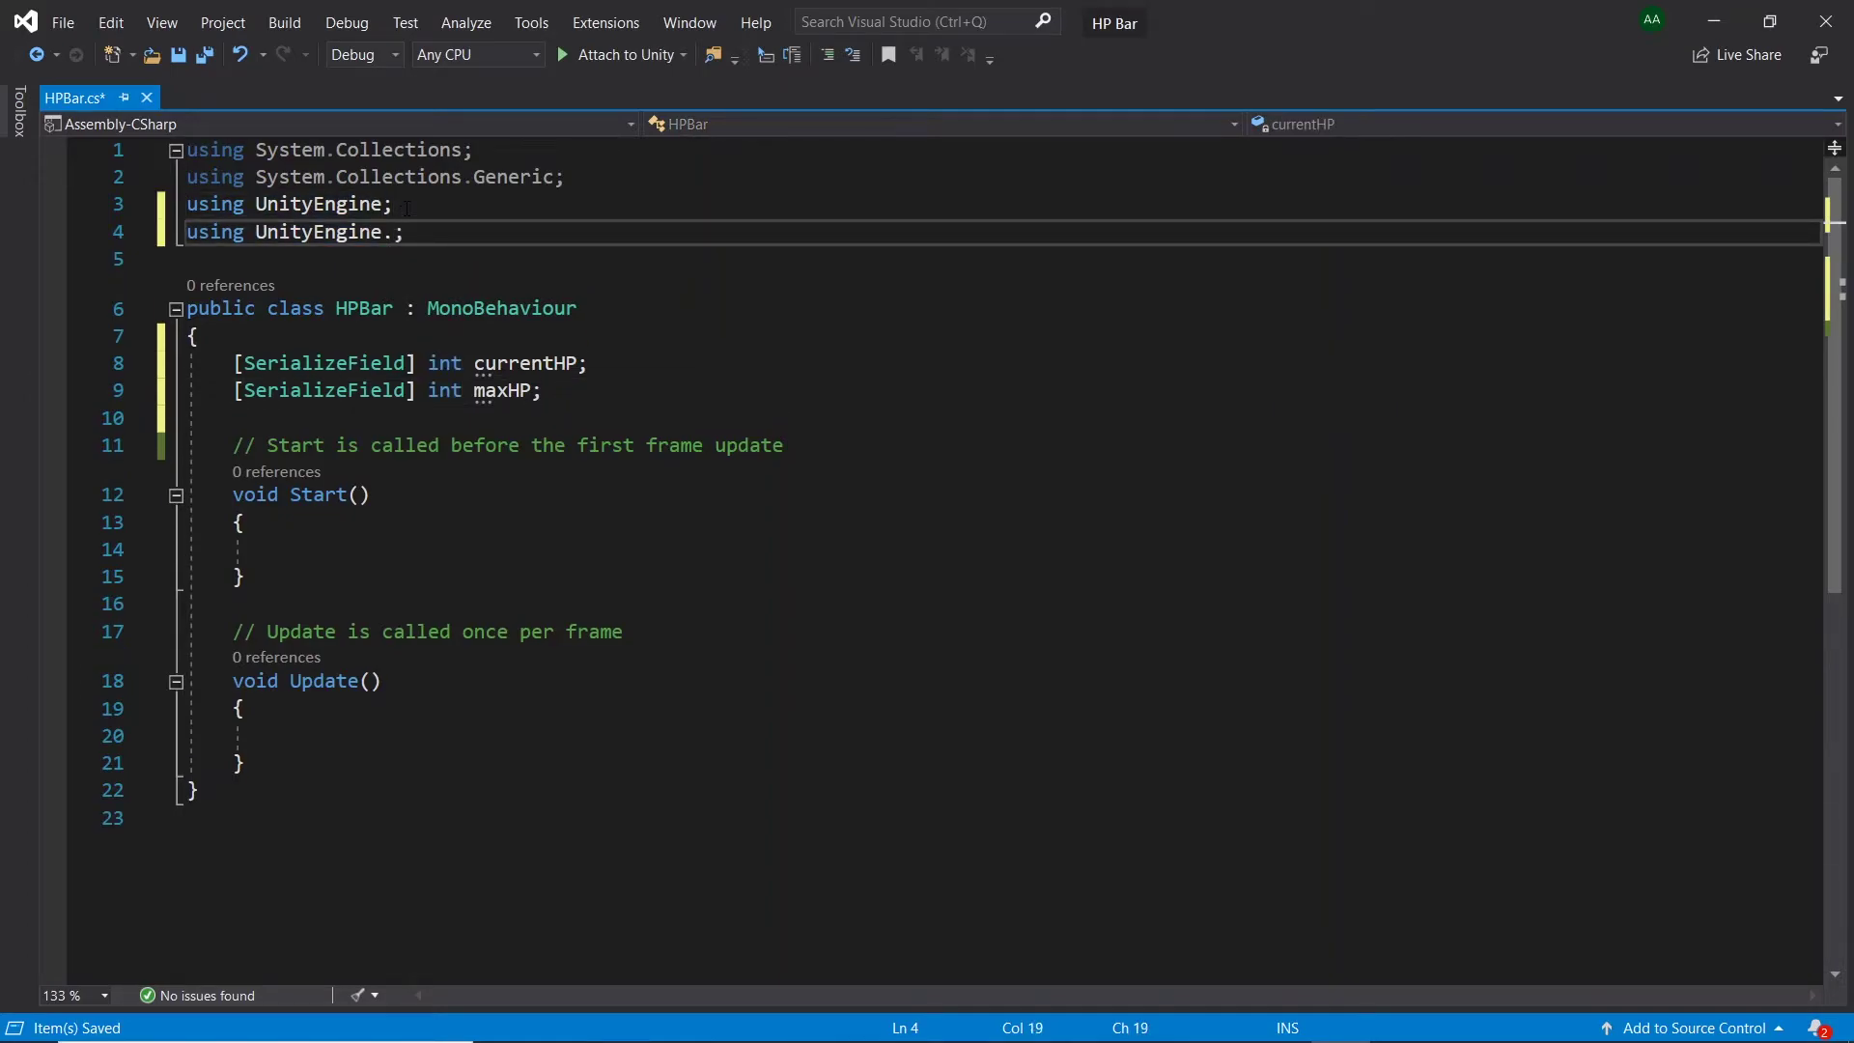
type("UI")
left_click(554, 391)
key("Return")
key("Return")
type("imag")
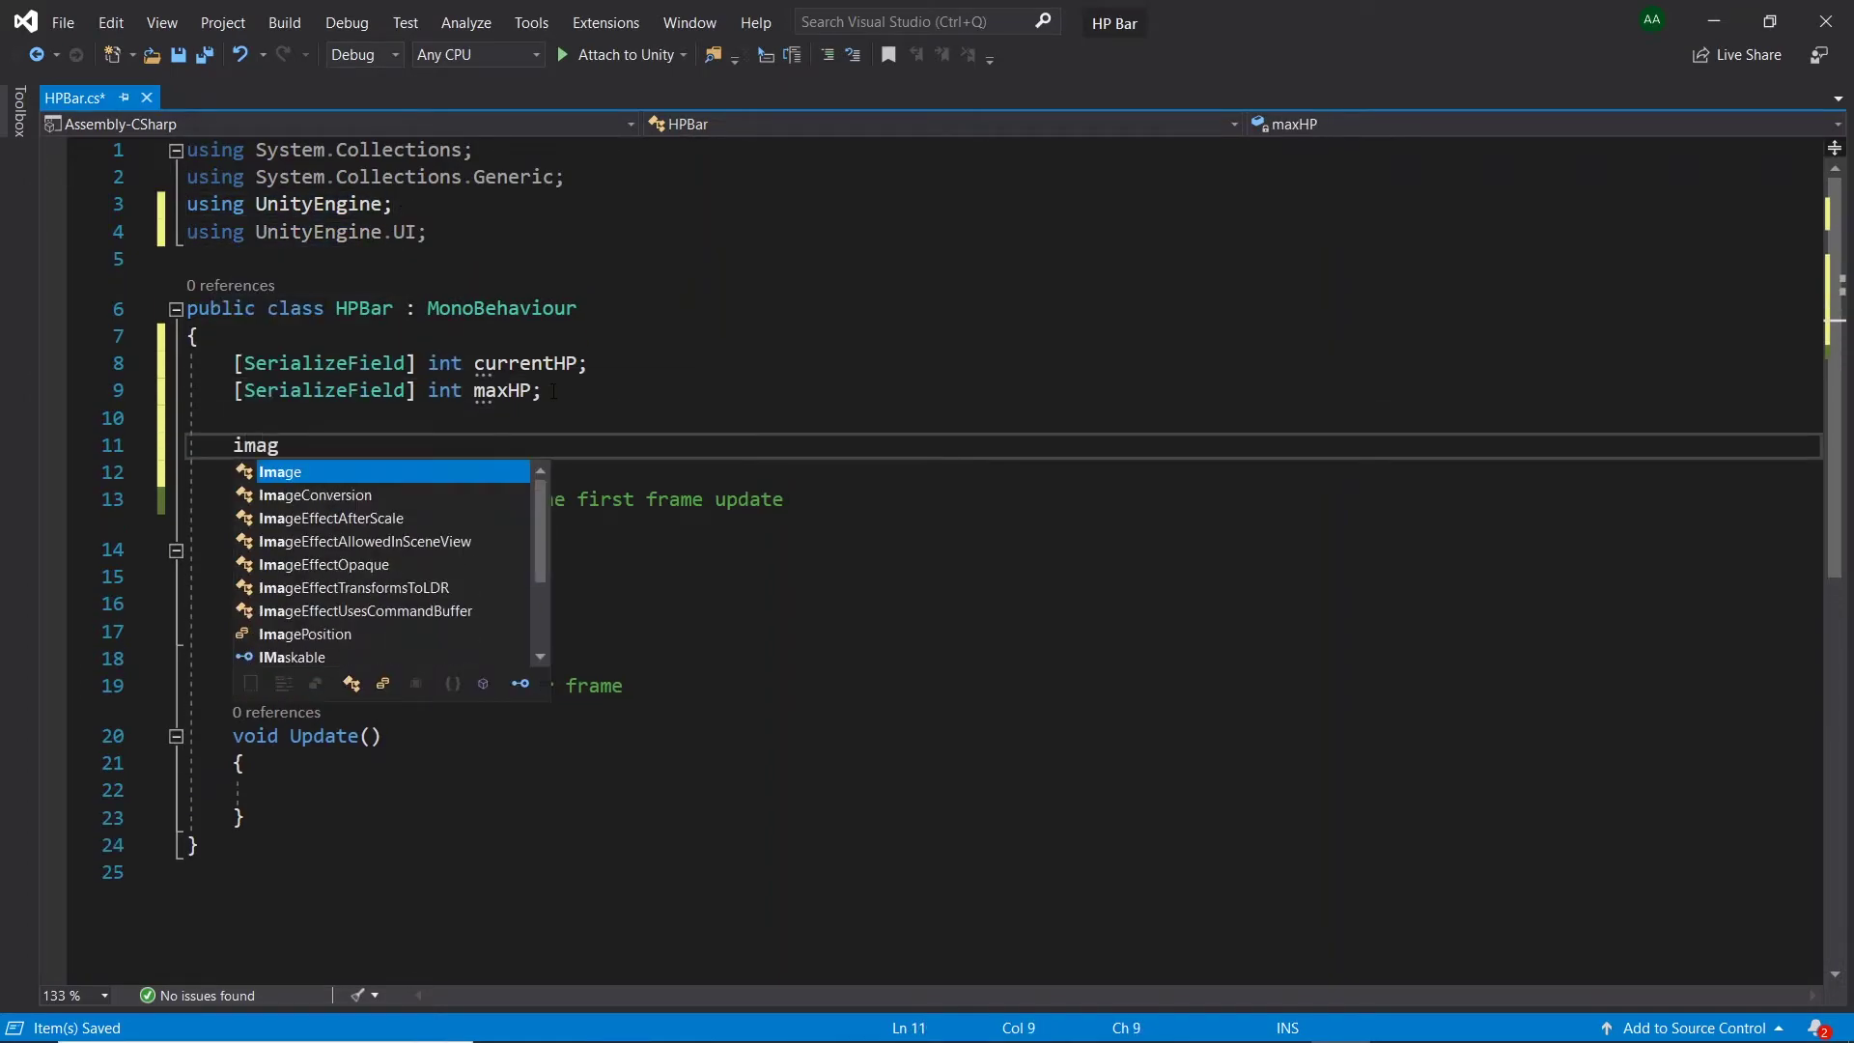
type(" image;")
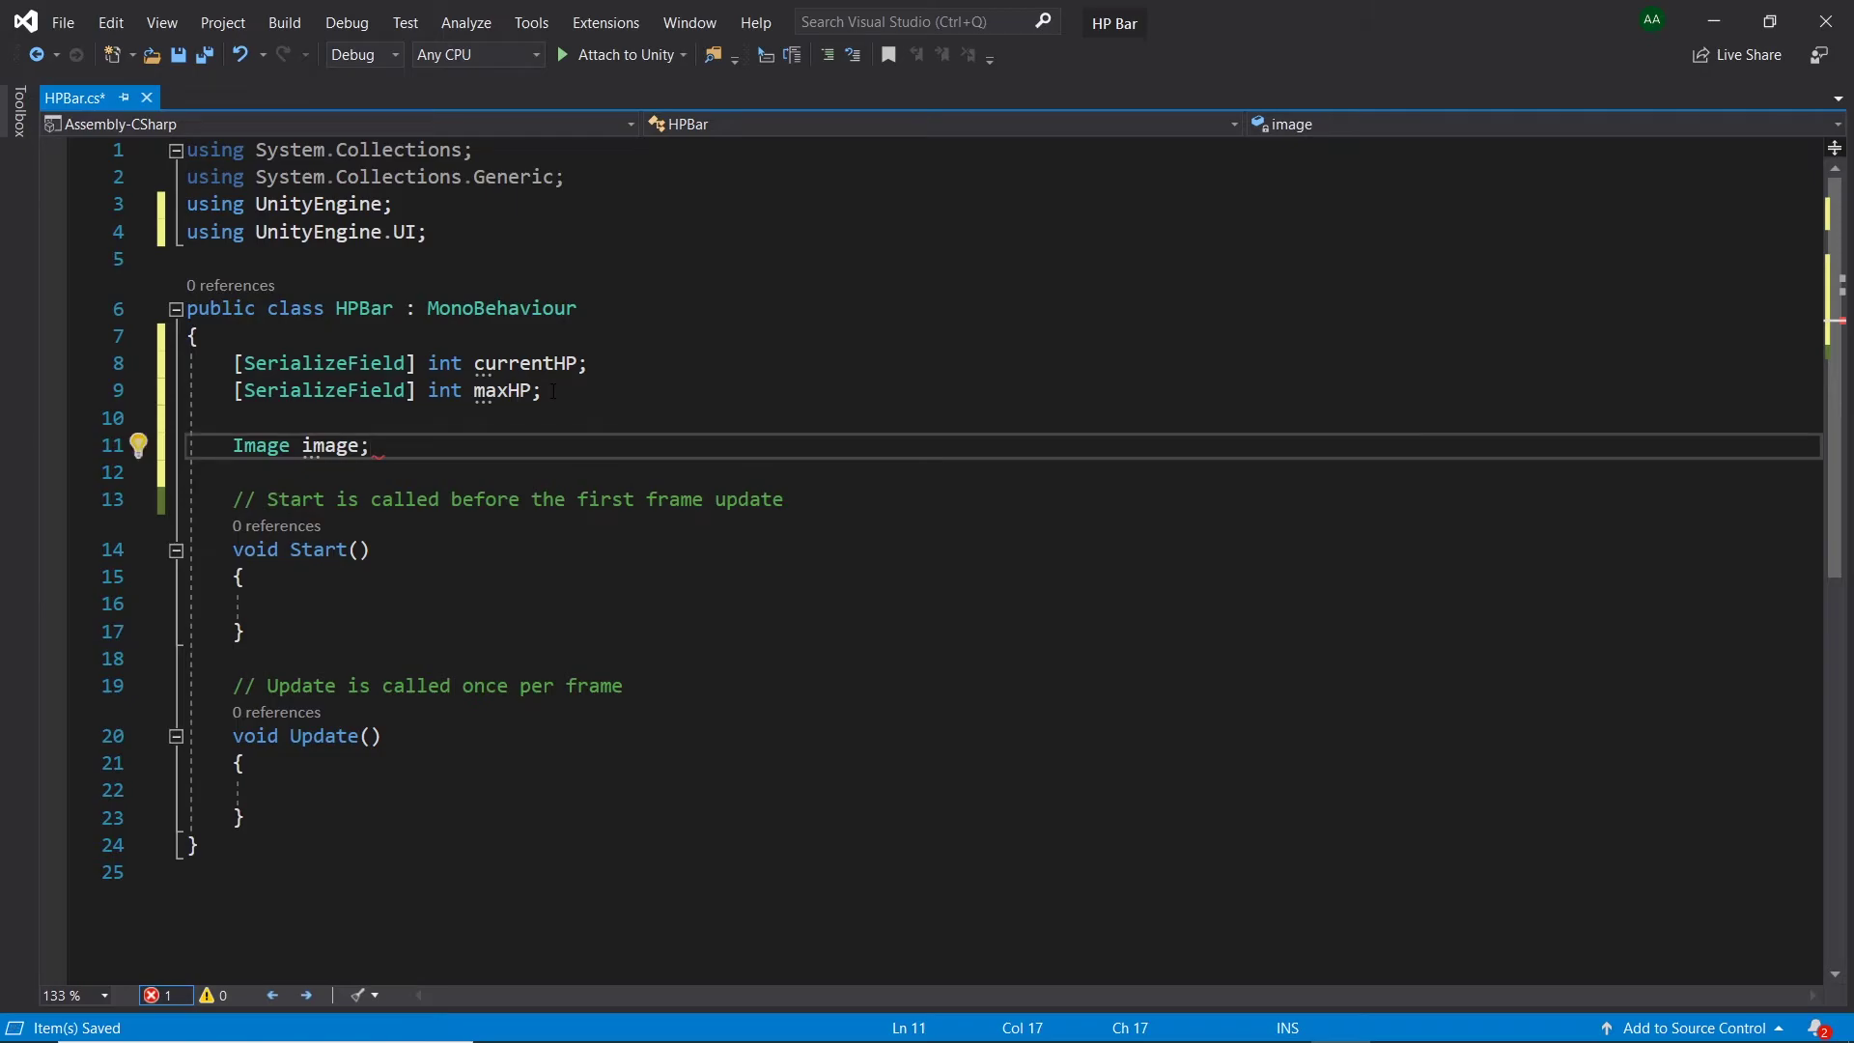
Step: In Start, write image = GetComponent<Image>(); and currentHP = maxHP;
left_click(549, 563)
key("Down")
type("imag")
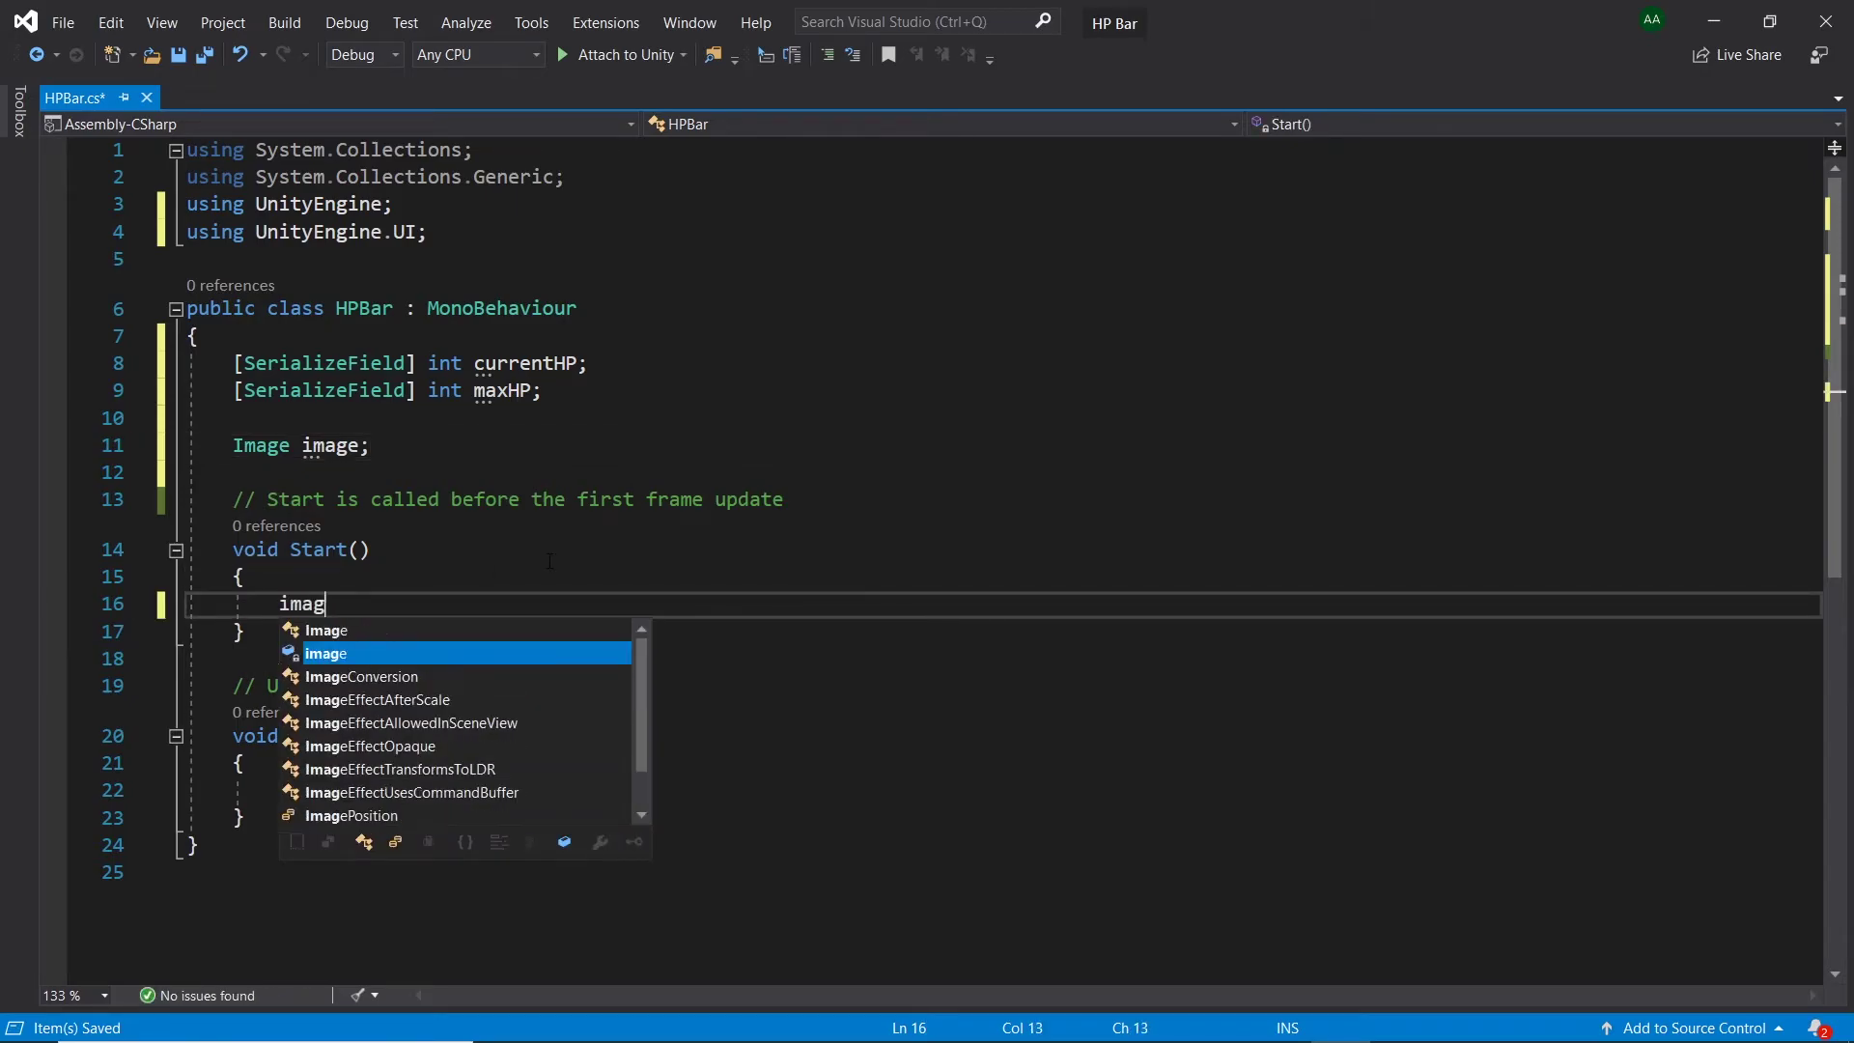
type("e = getc")
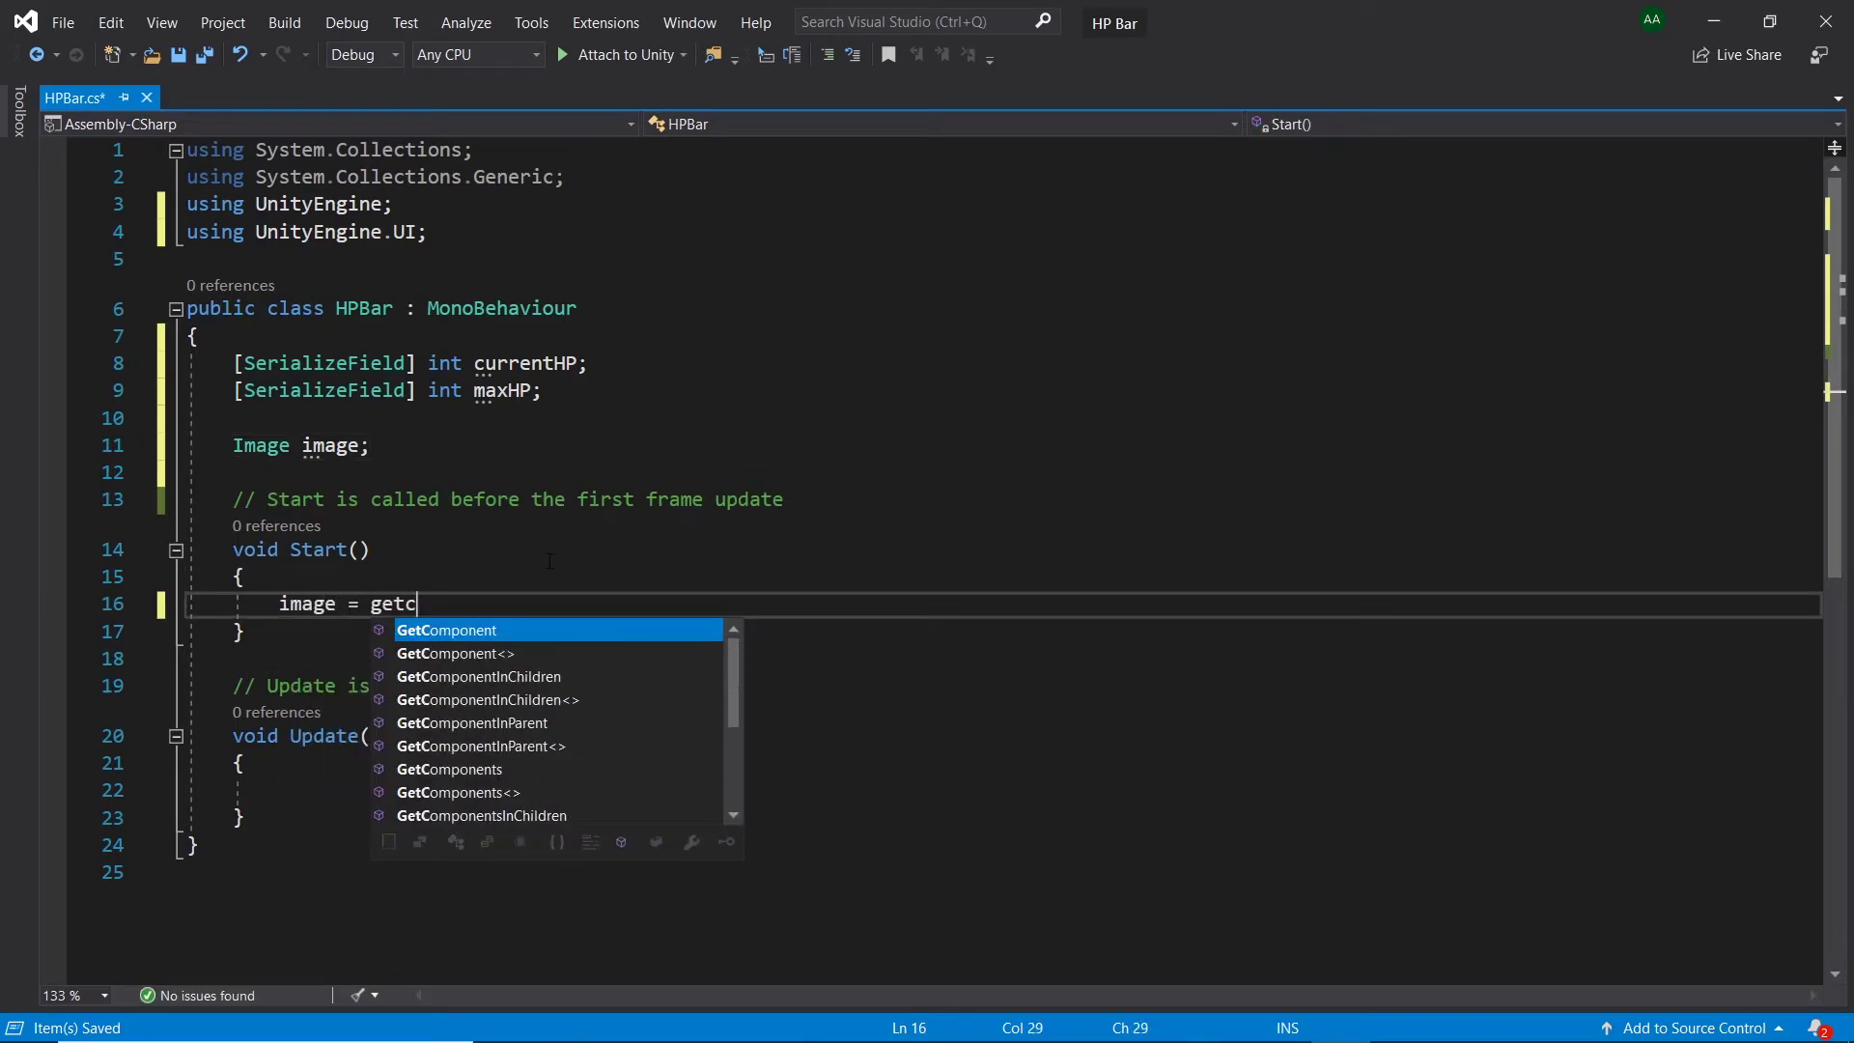
type("<Image>()")
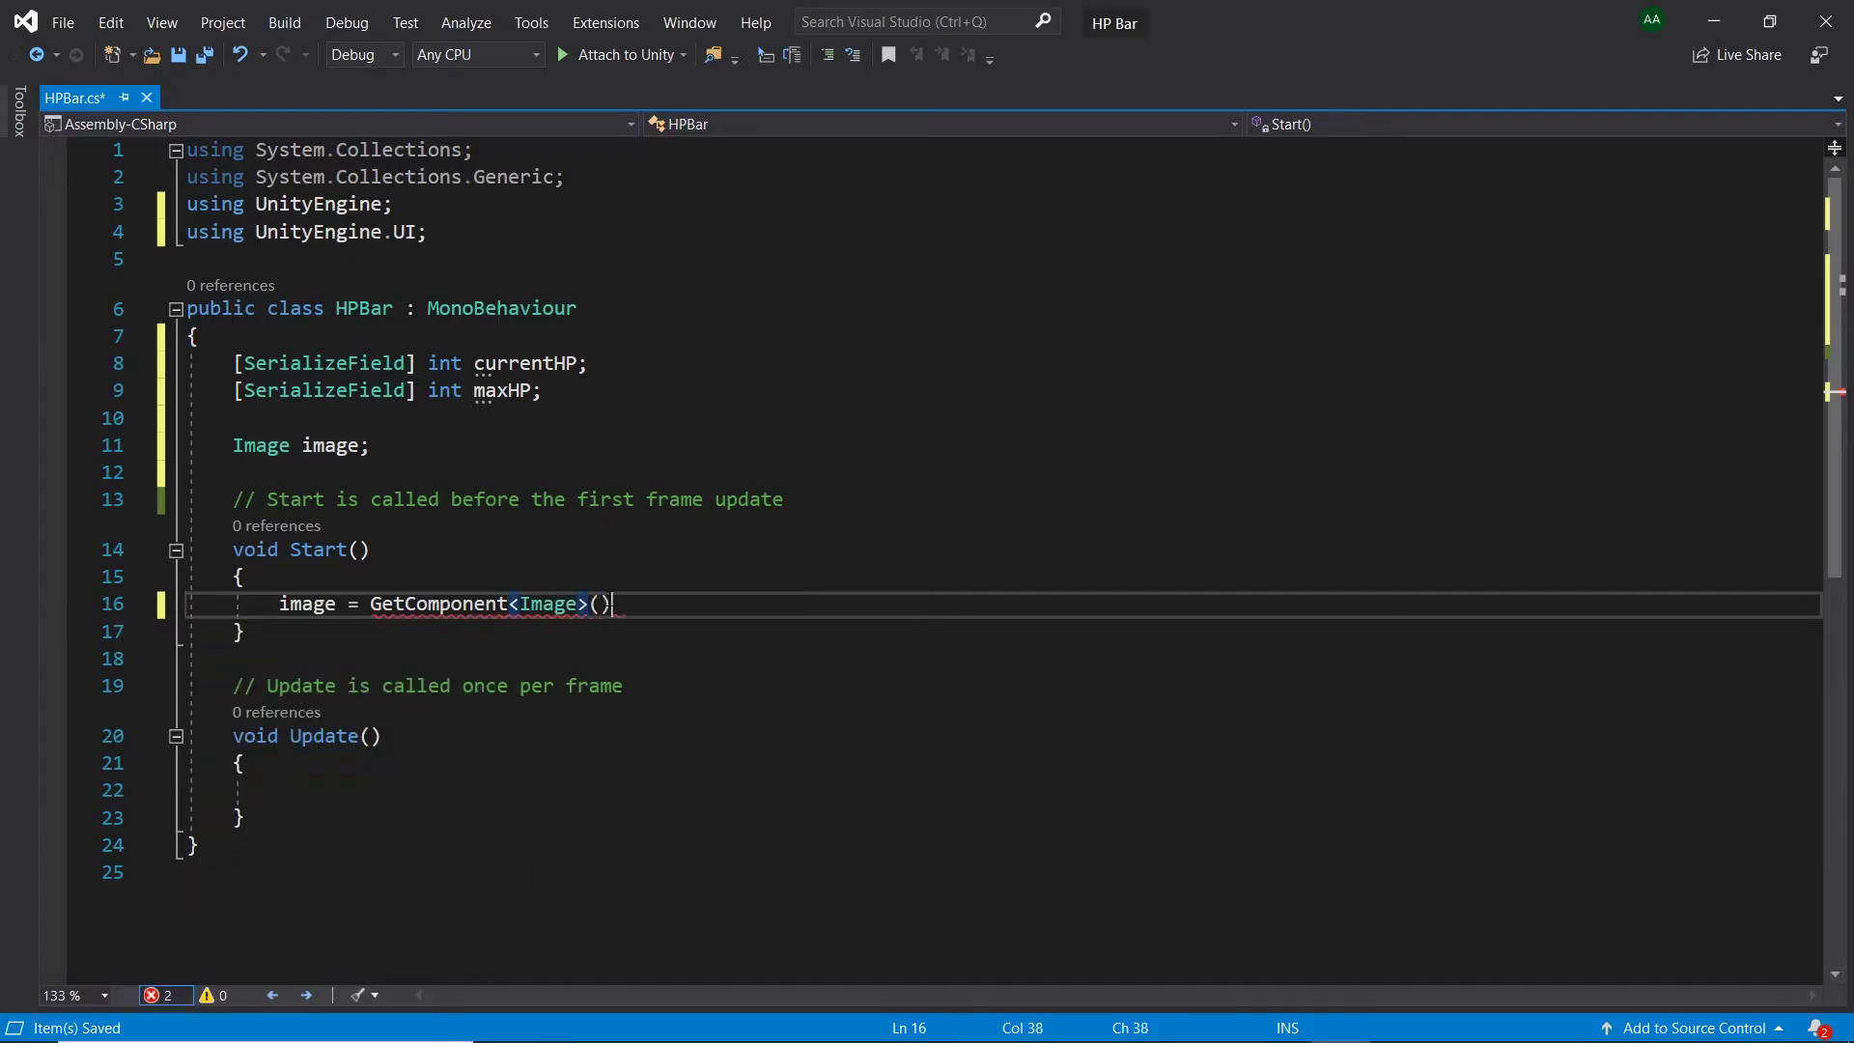
type(";")
key("Return")
key("Return")
type("curren")
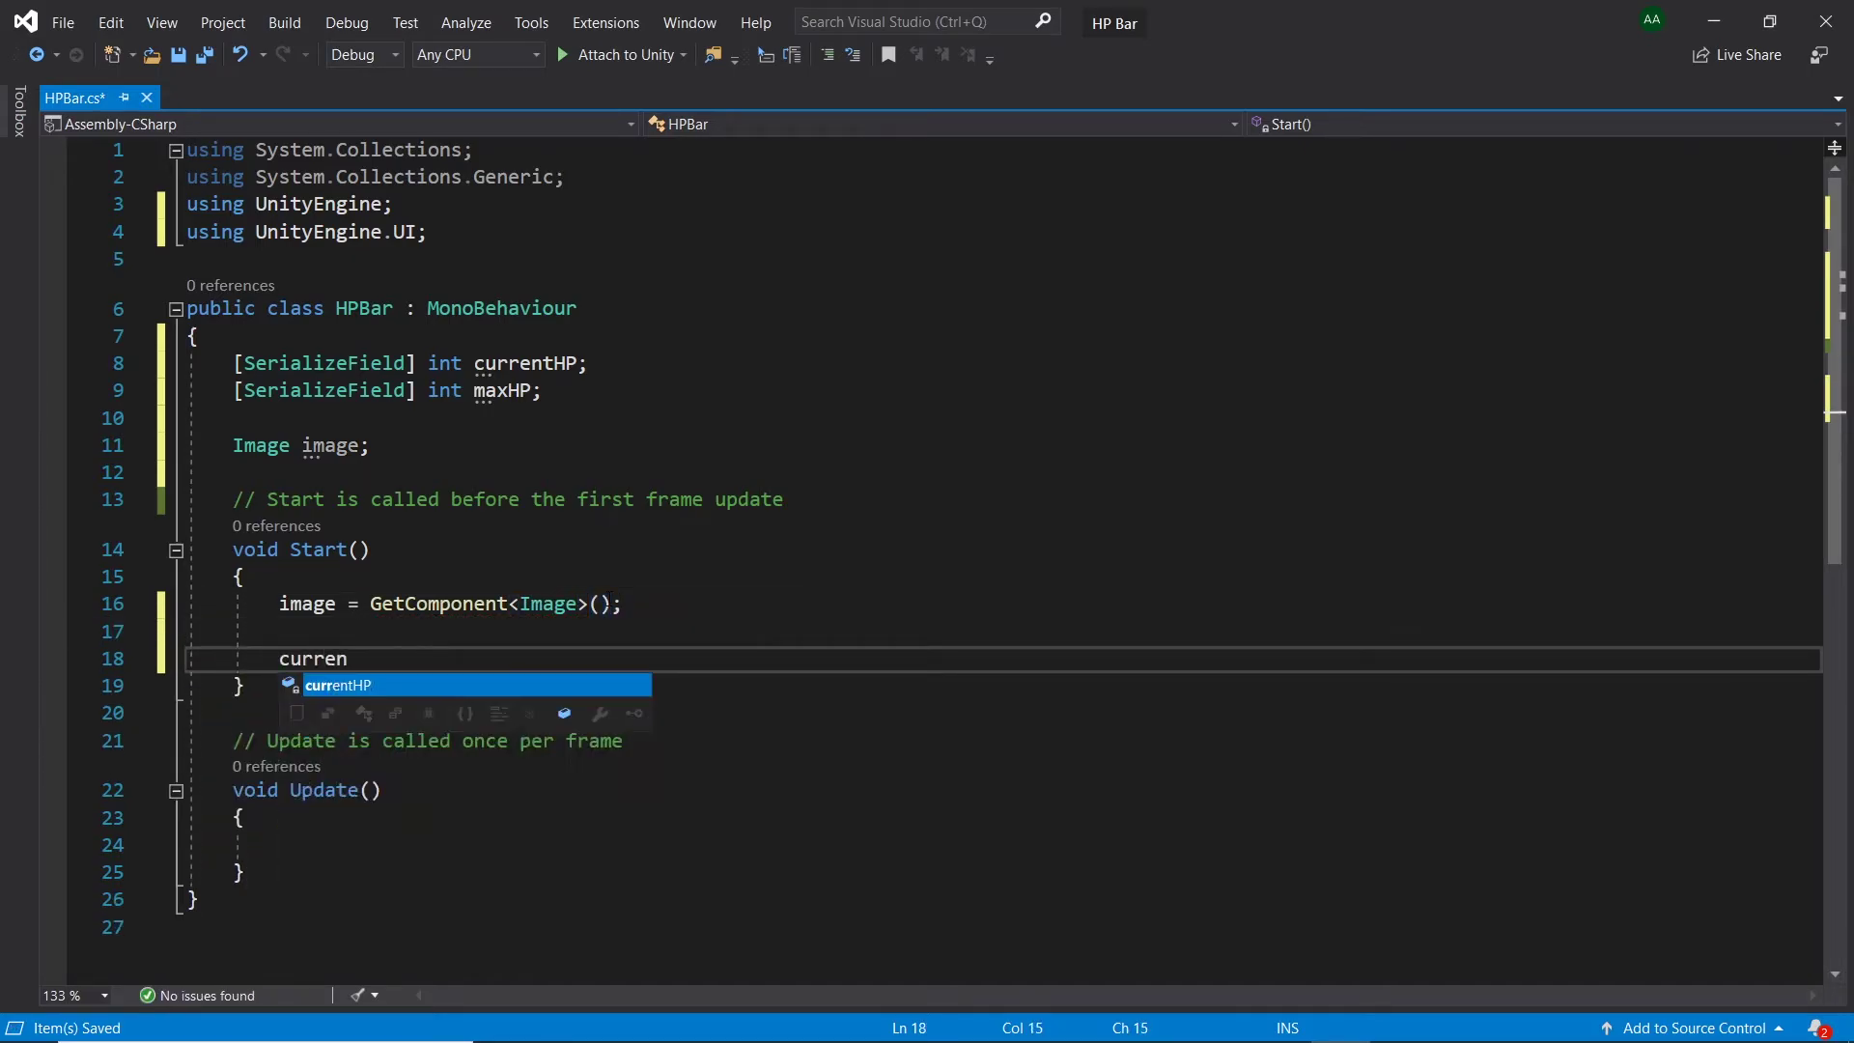
type("tHP = maxhp")
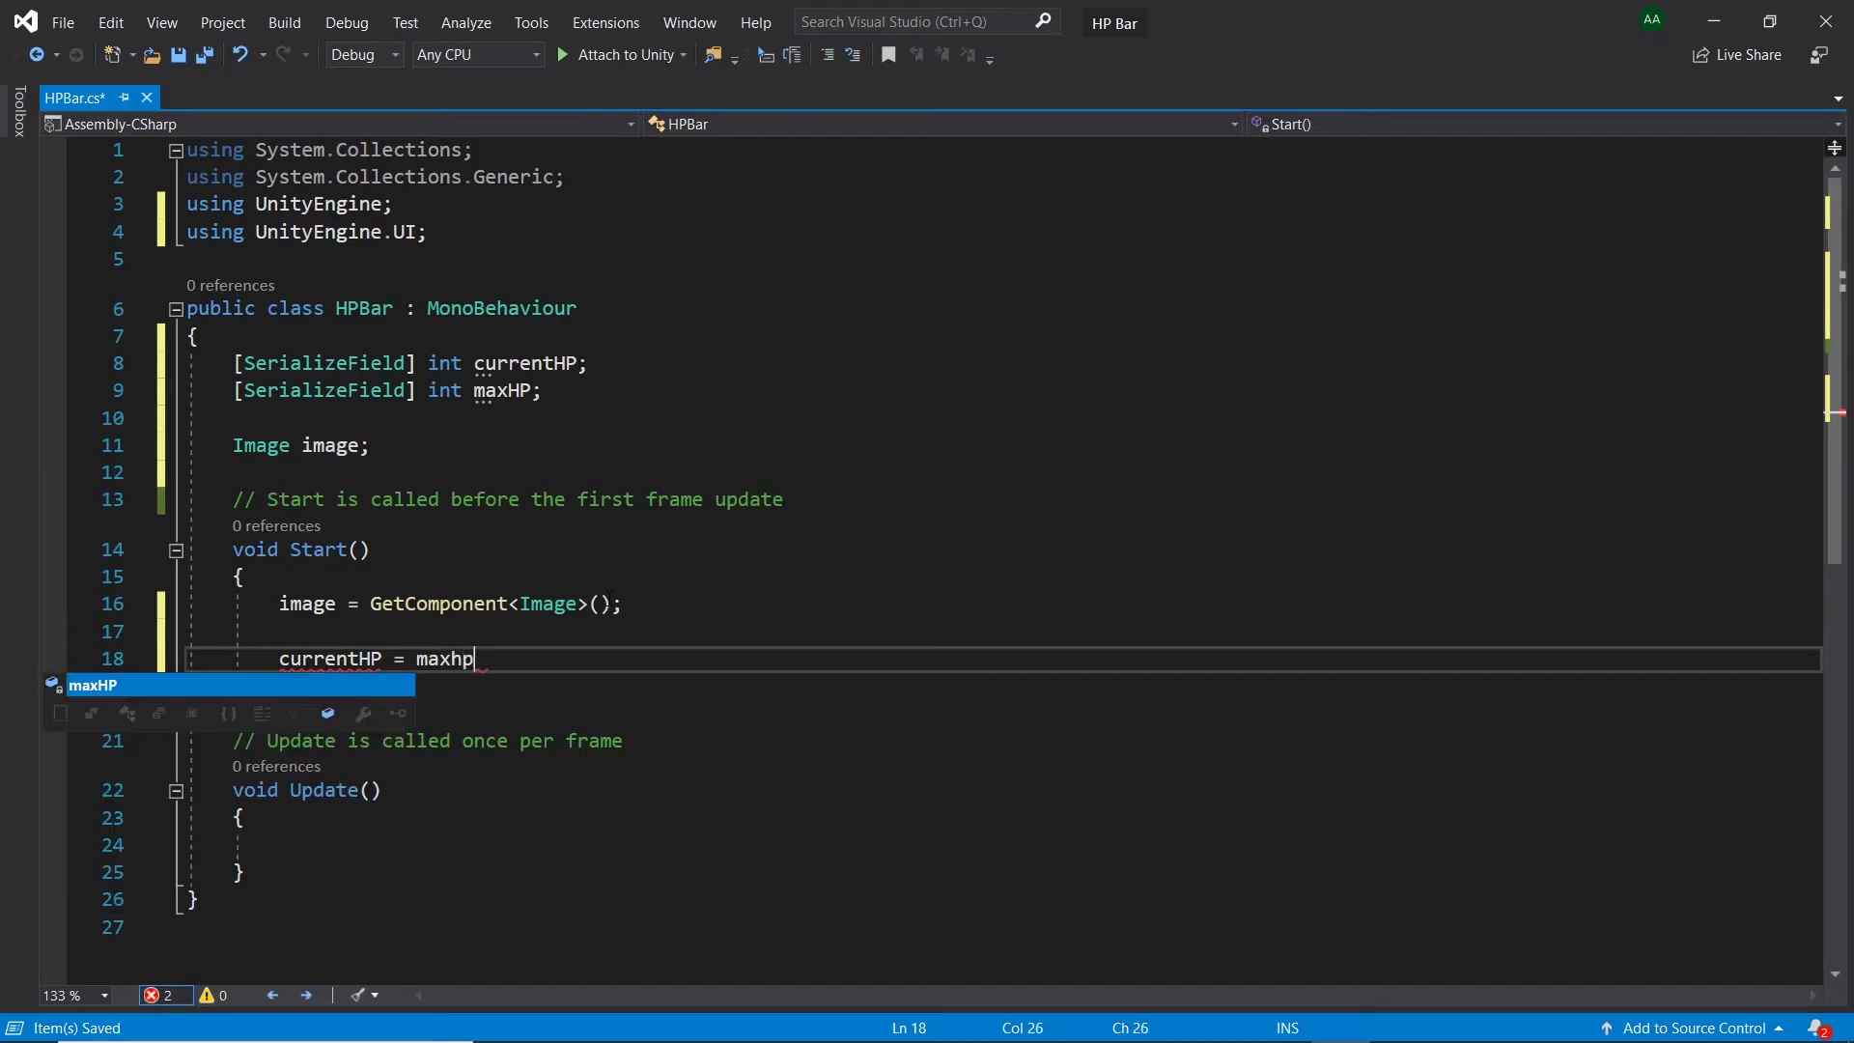
type(";")
Step: Declare a float percentage field below the HP fields
left_click(587, 392)
key("Return")
key("Return")
type("fl")
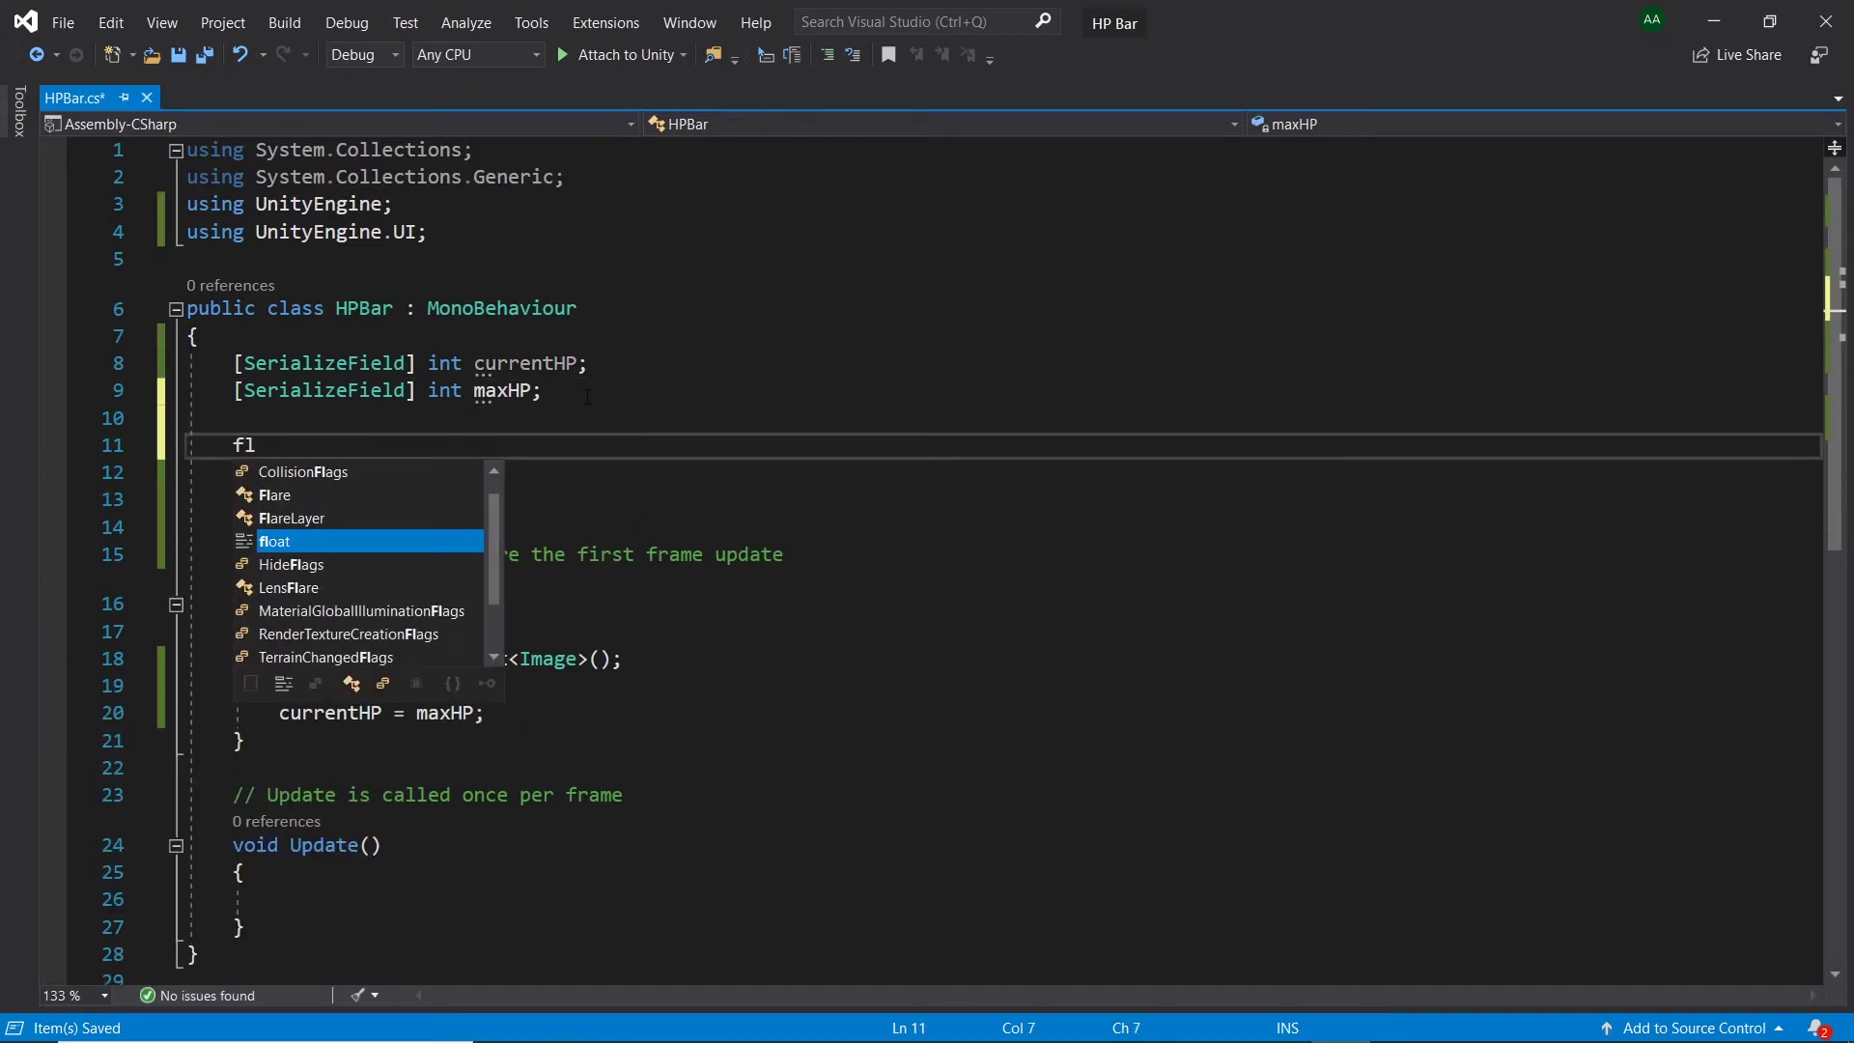
type("oat percenta")
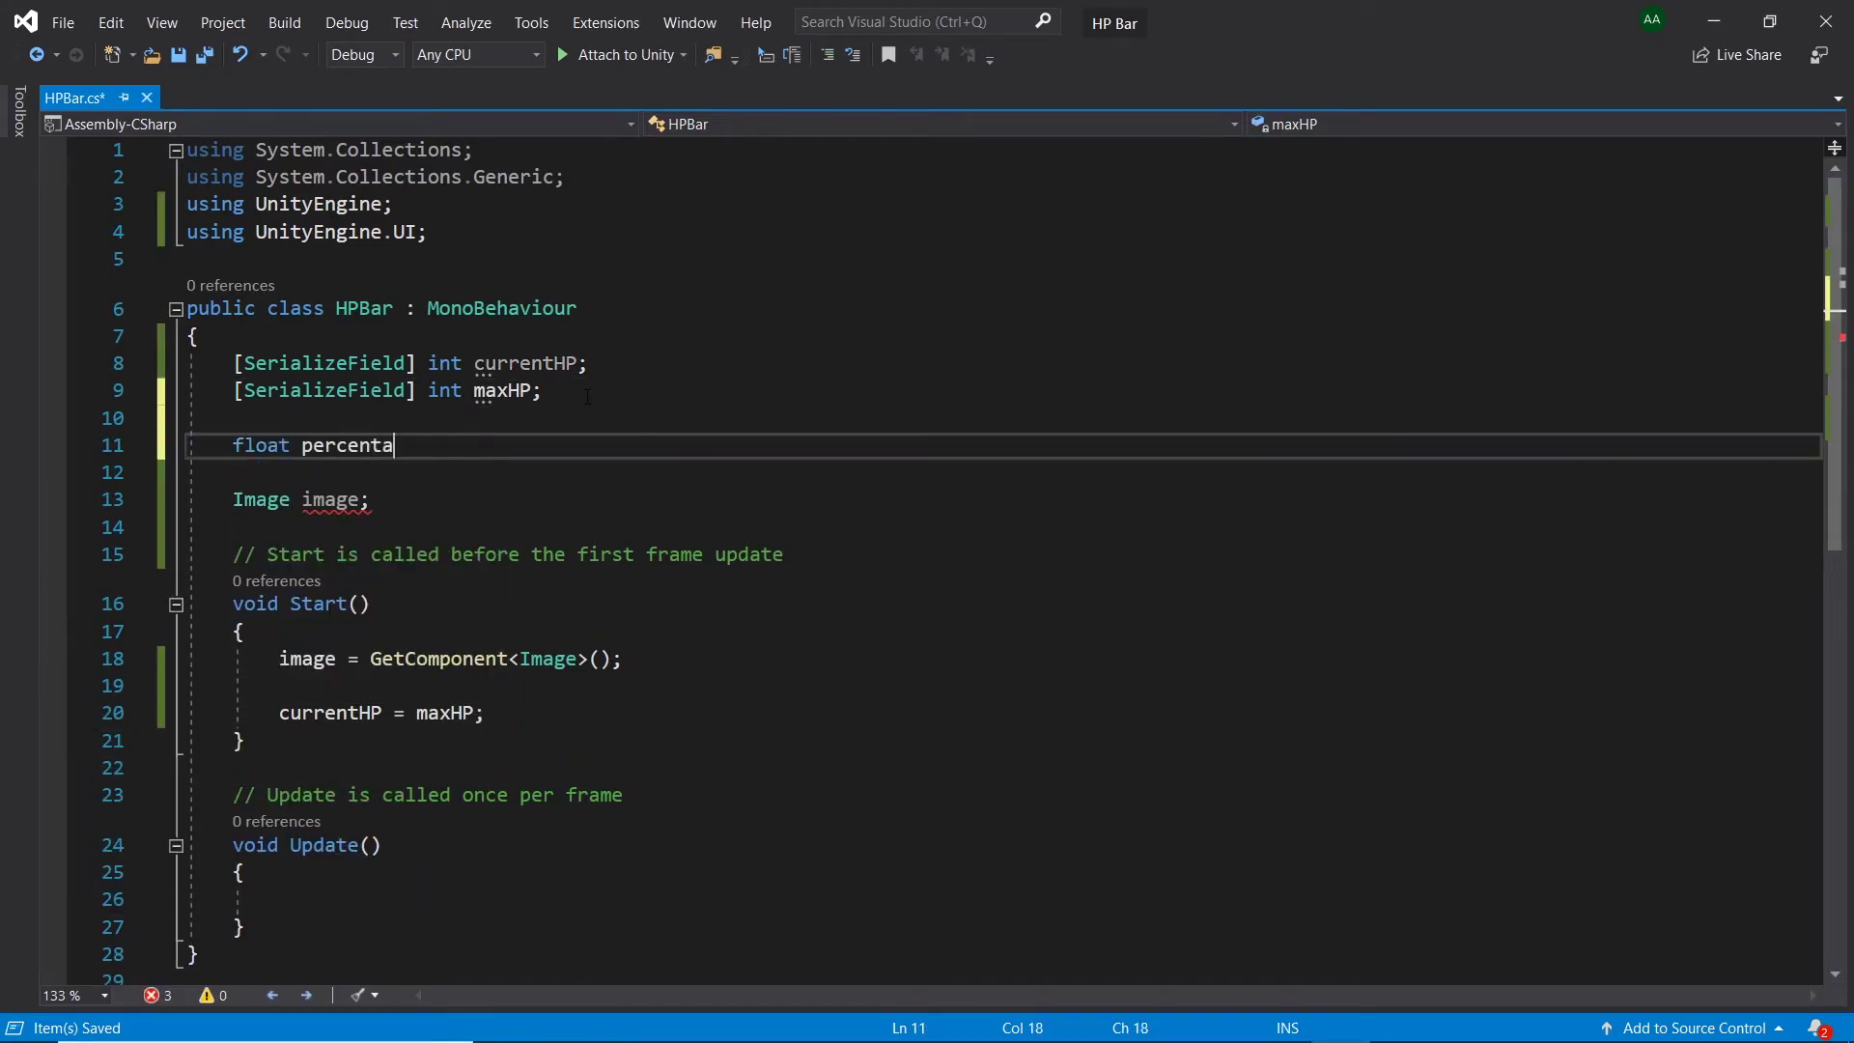
type("ge;")
Step: In Update, write percentage = (float) currentHP / maxHP;
scroll(443, 807, "down", 1)
left_click(442, 807)
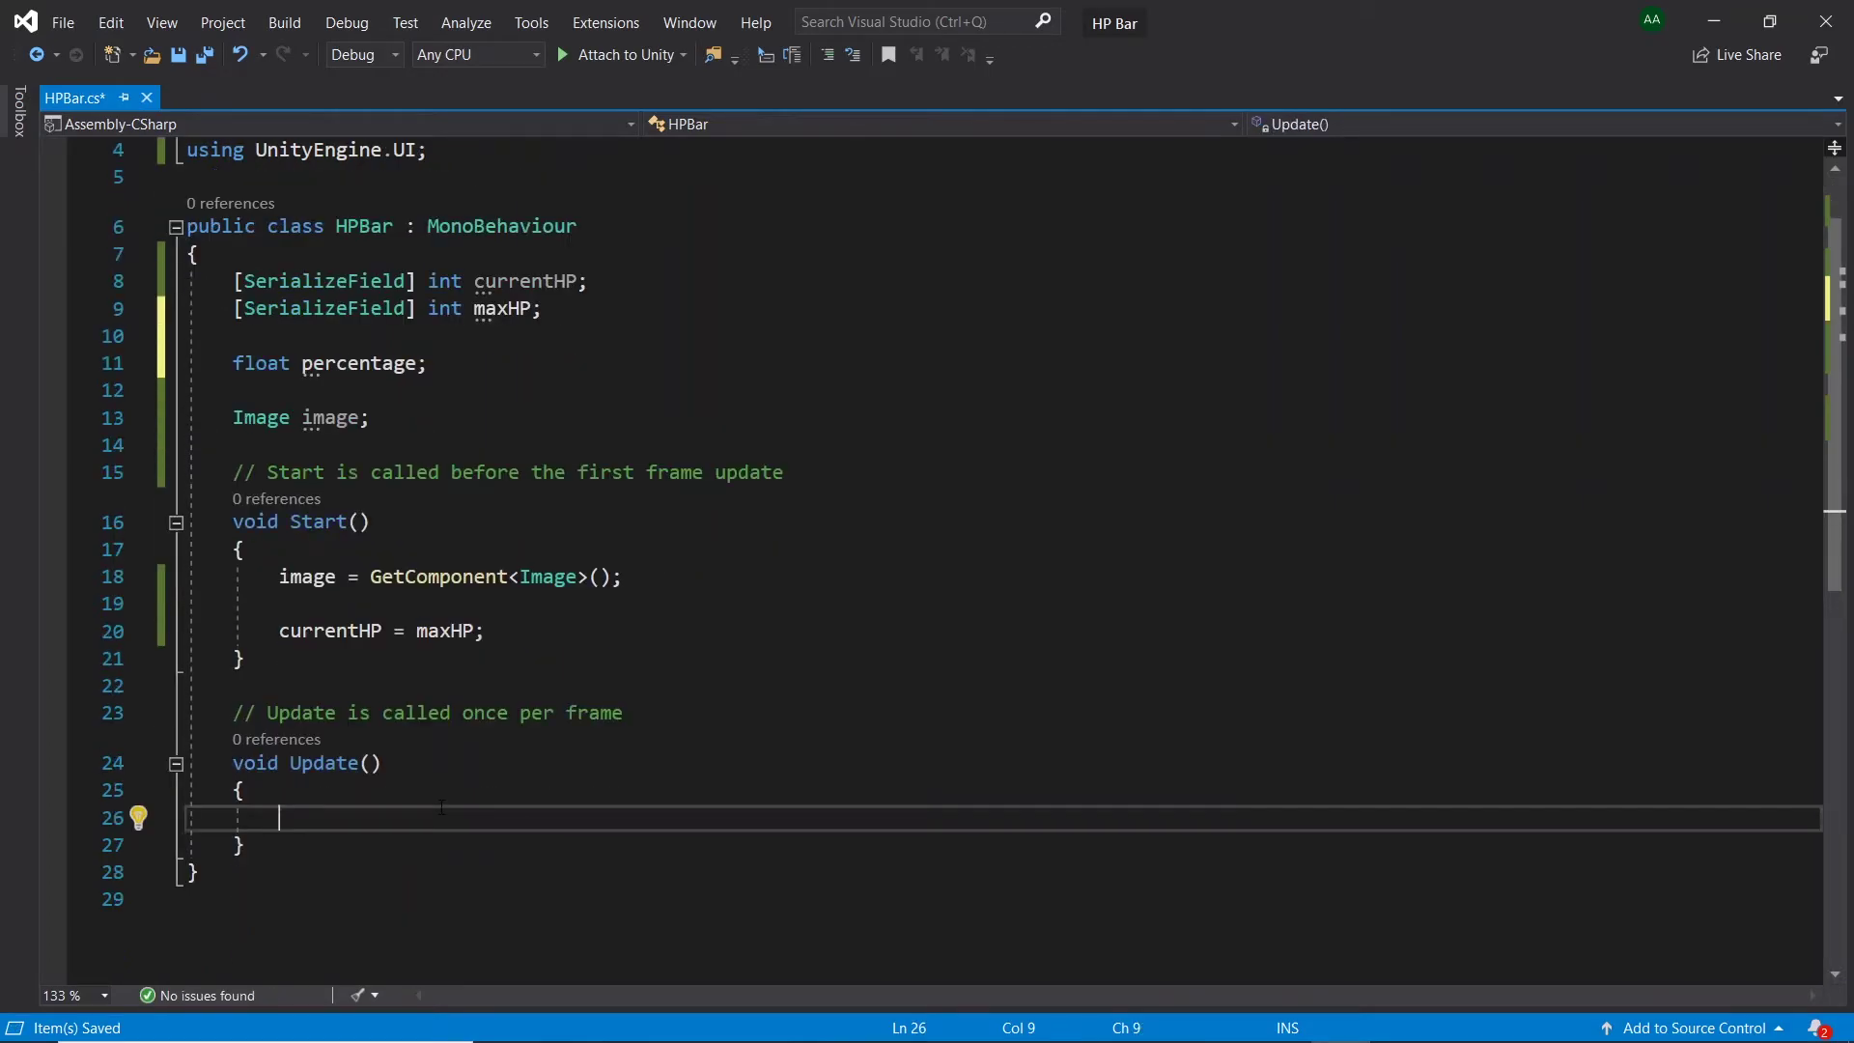
type("perc")
type("entage = ")
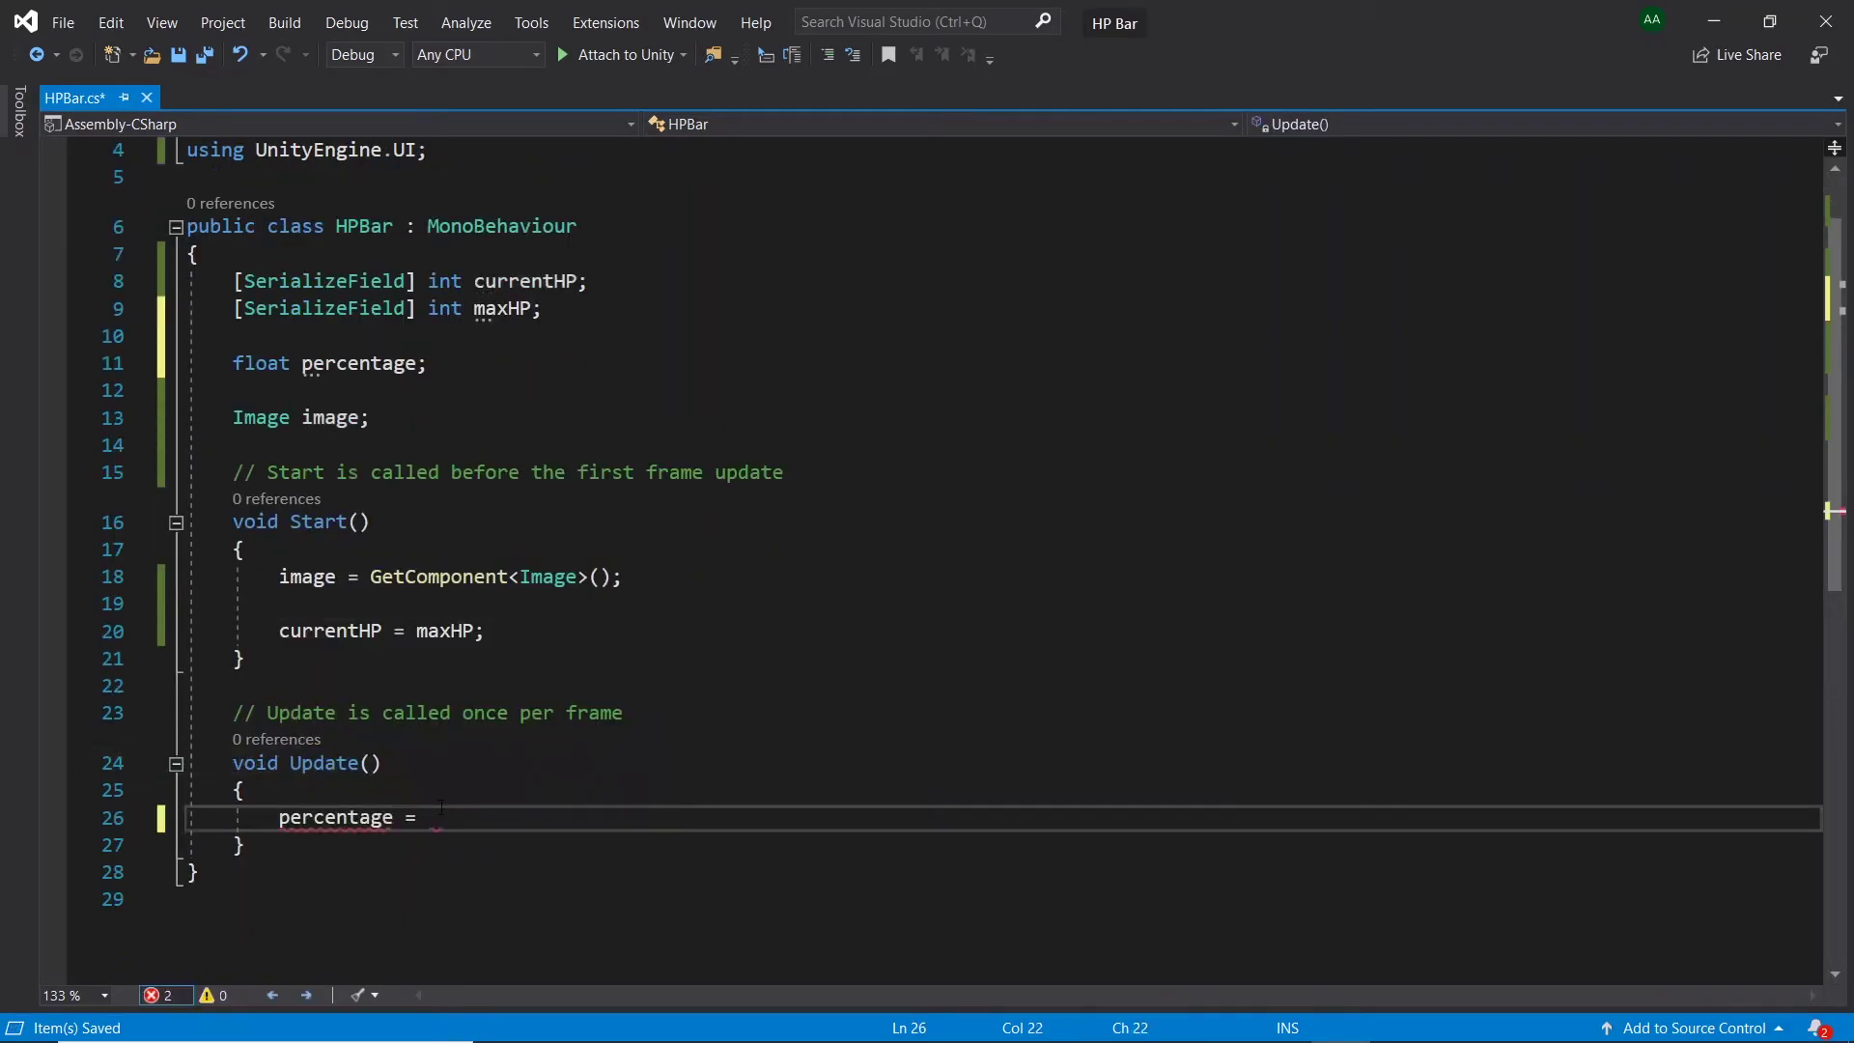
type("current")
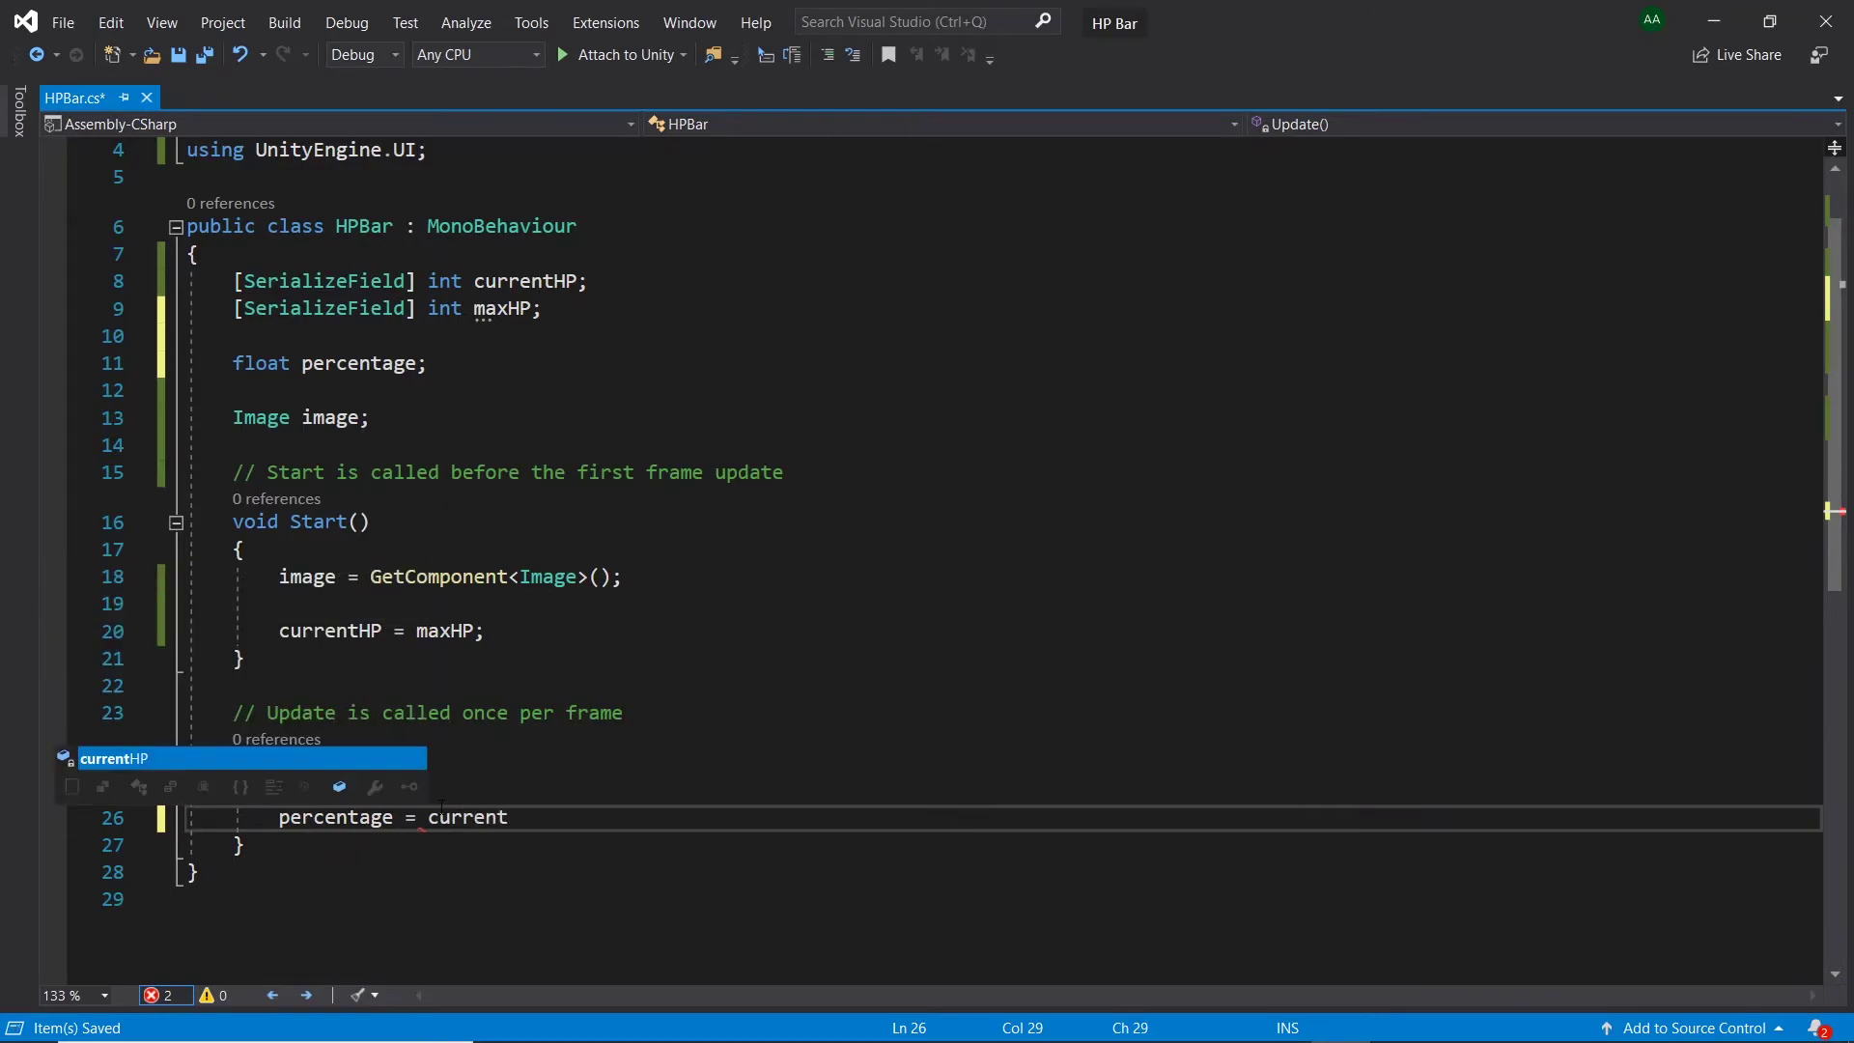
type("hP / maxHP;")
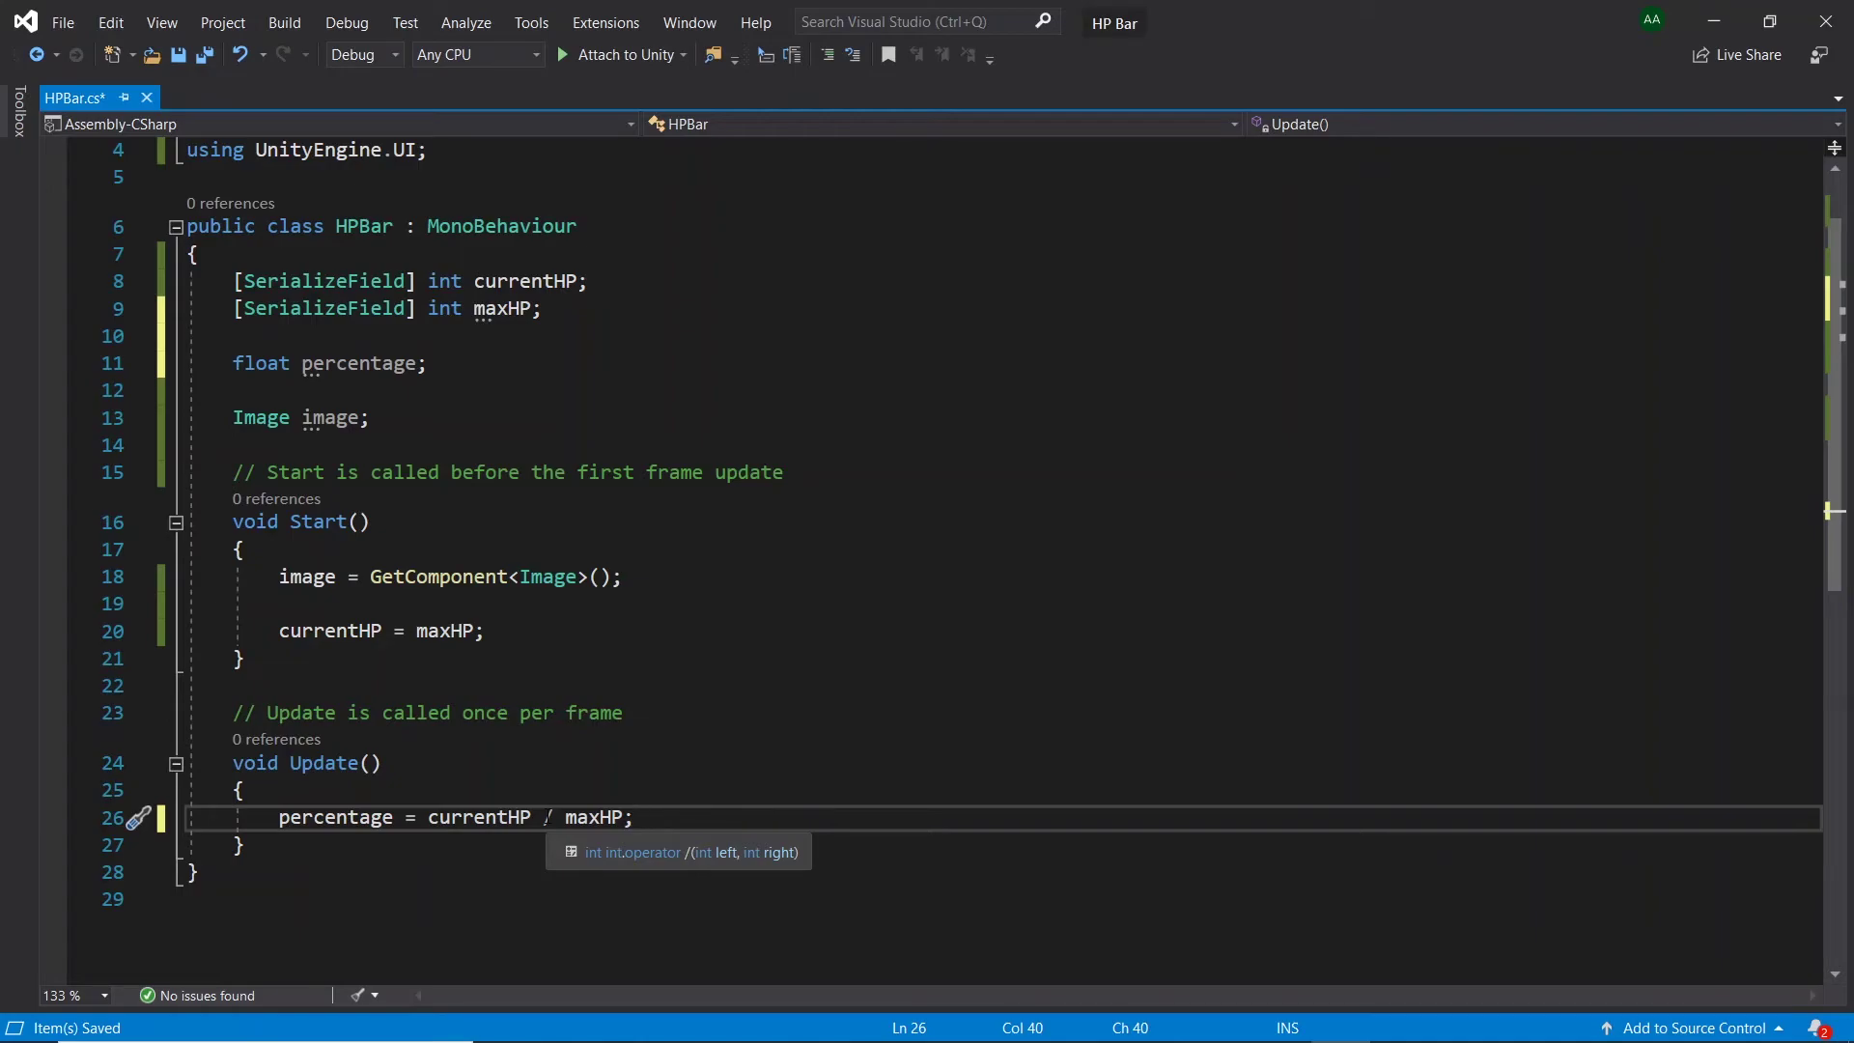
left_click(427, 817)
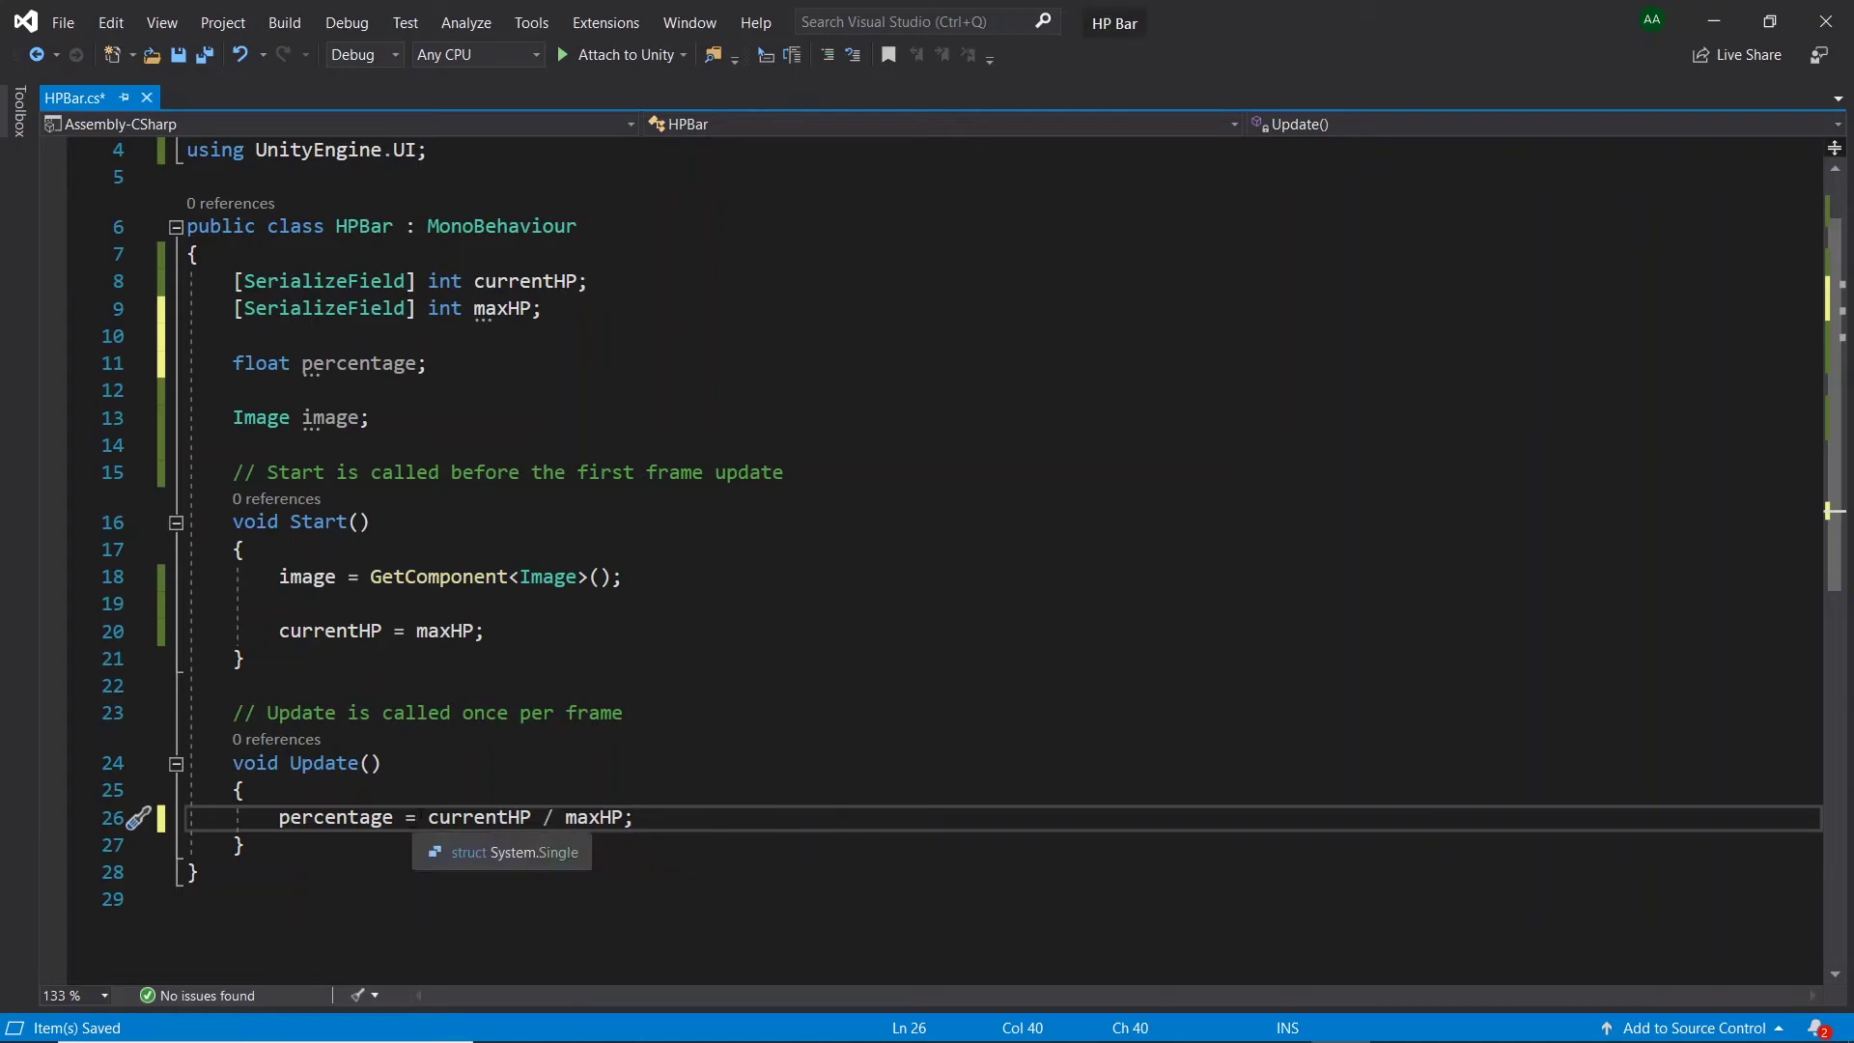
type("(float)")
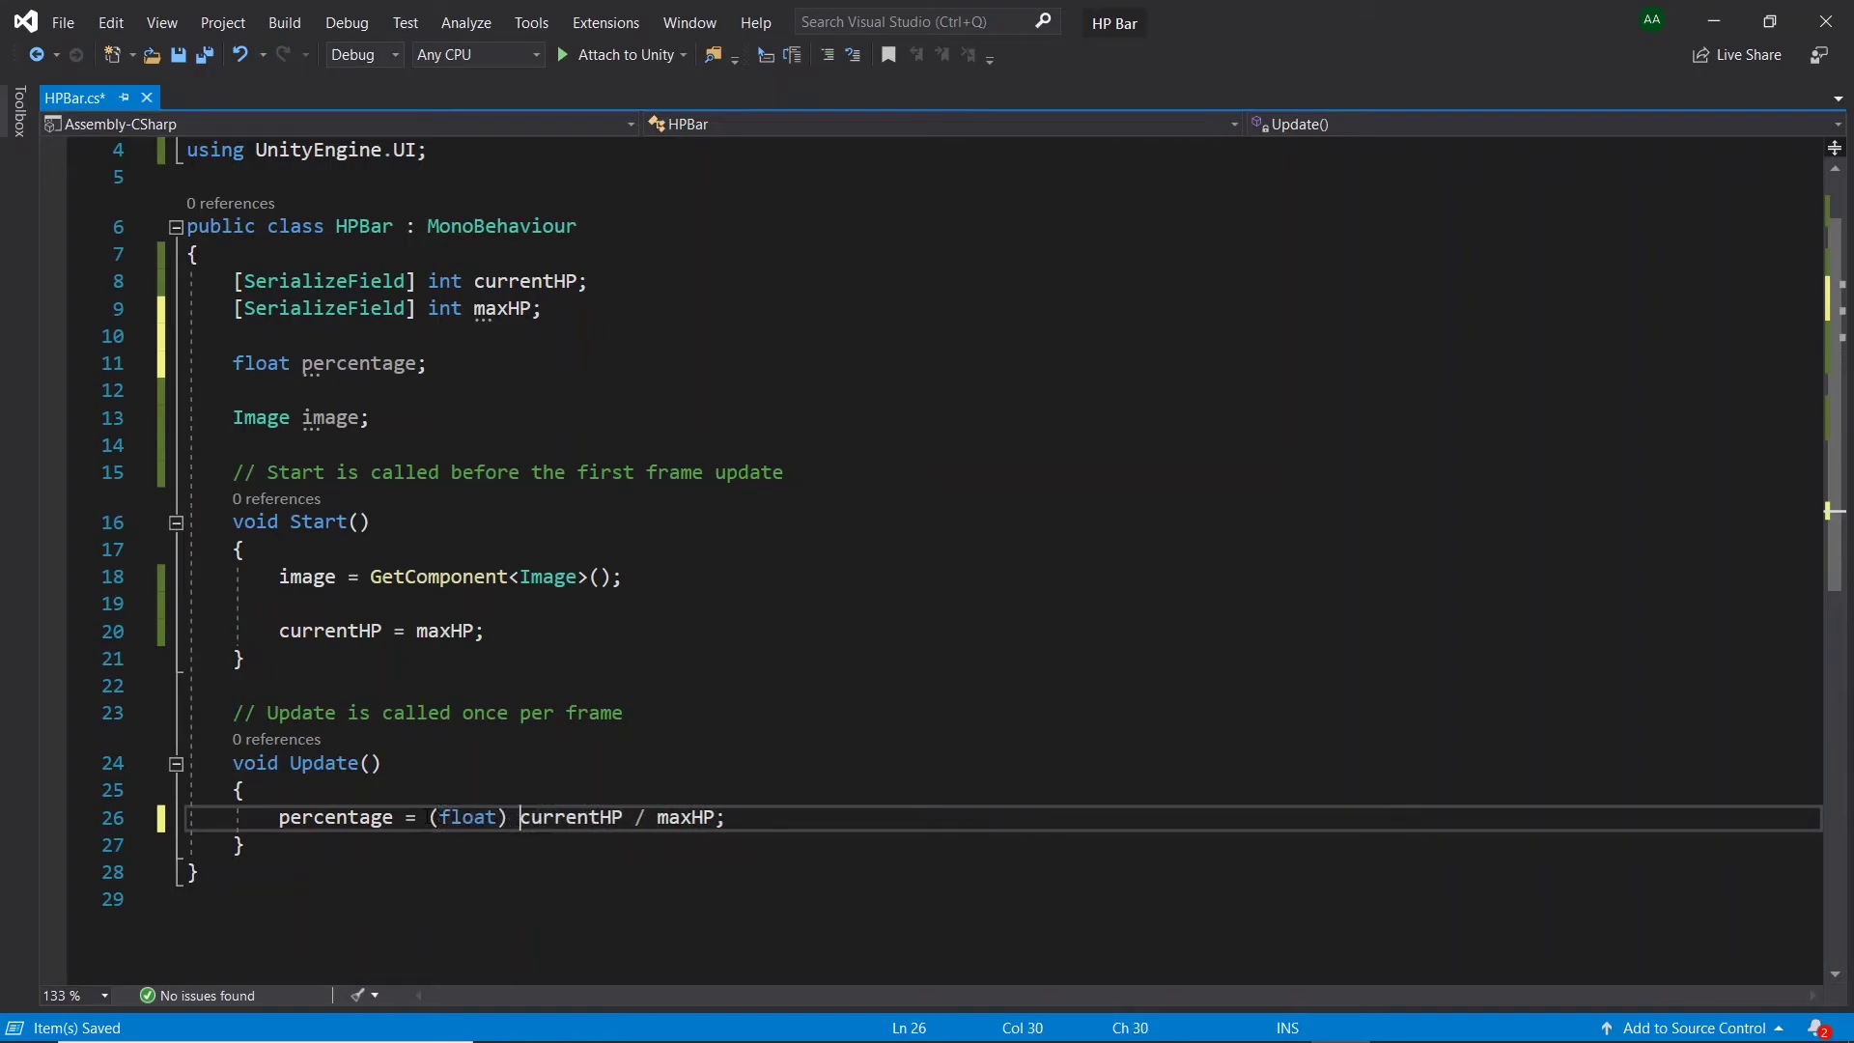
Step: Add image.fillAmount = percentage; below the percentage calculation
left_click(784, 821)
key("Return")
key("Return")
type("image.fill")
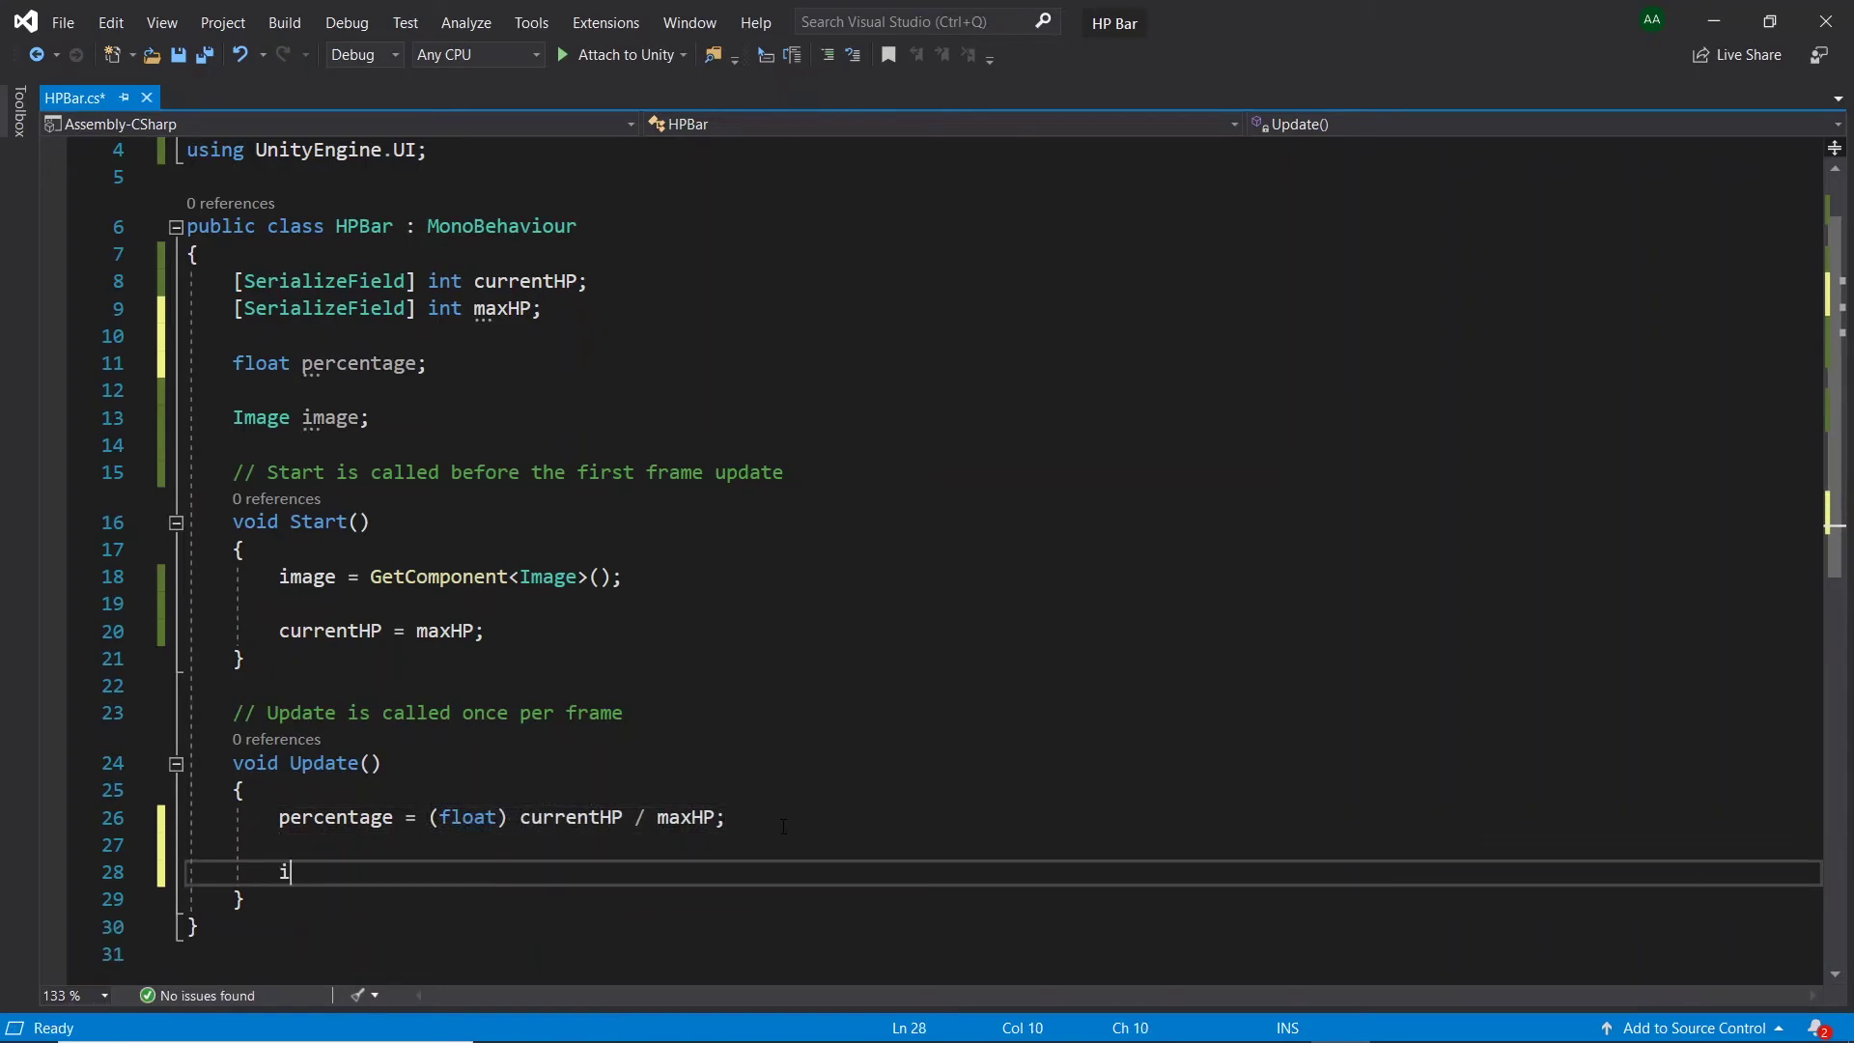
type("Amount = percentage;")
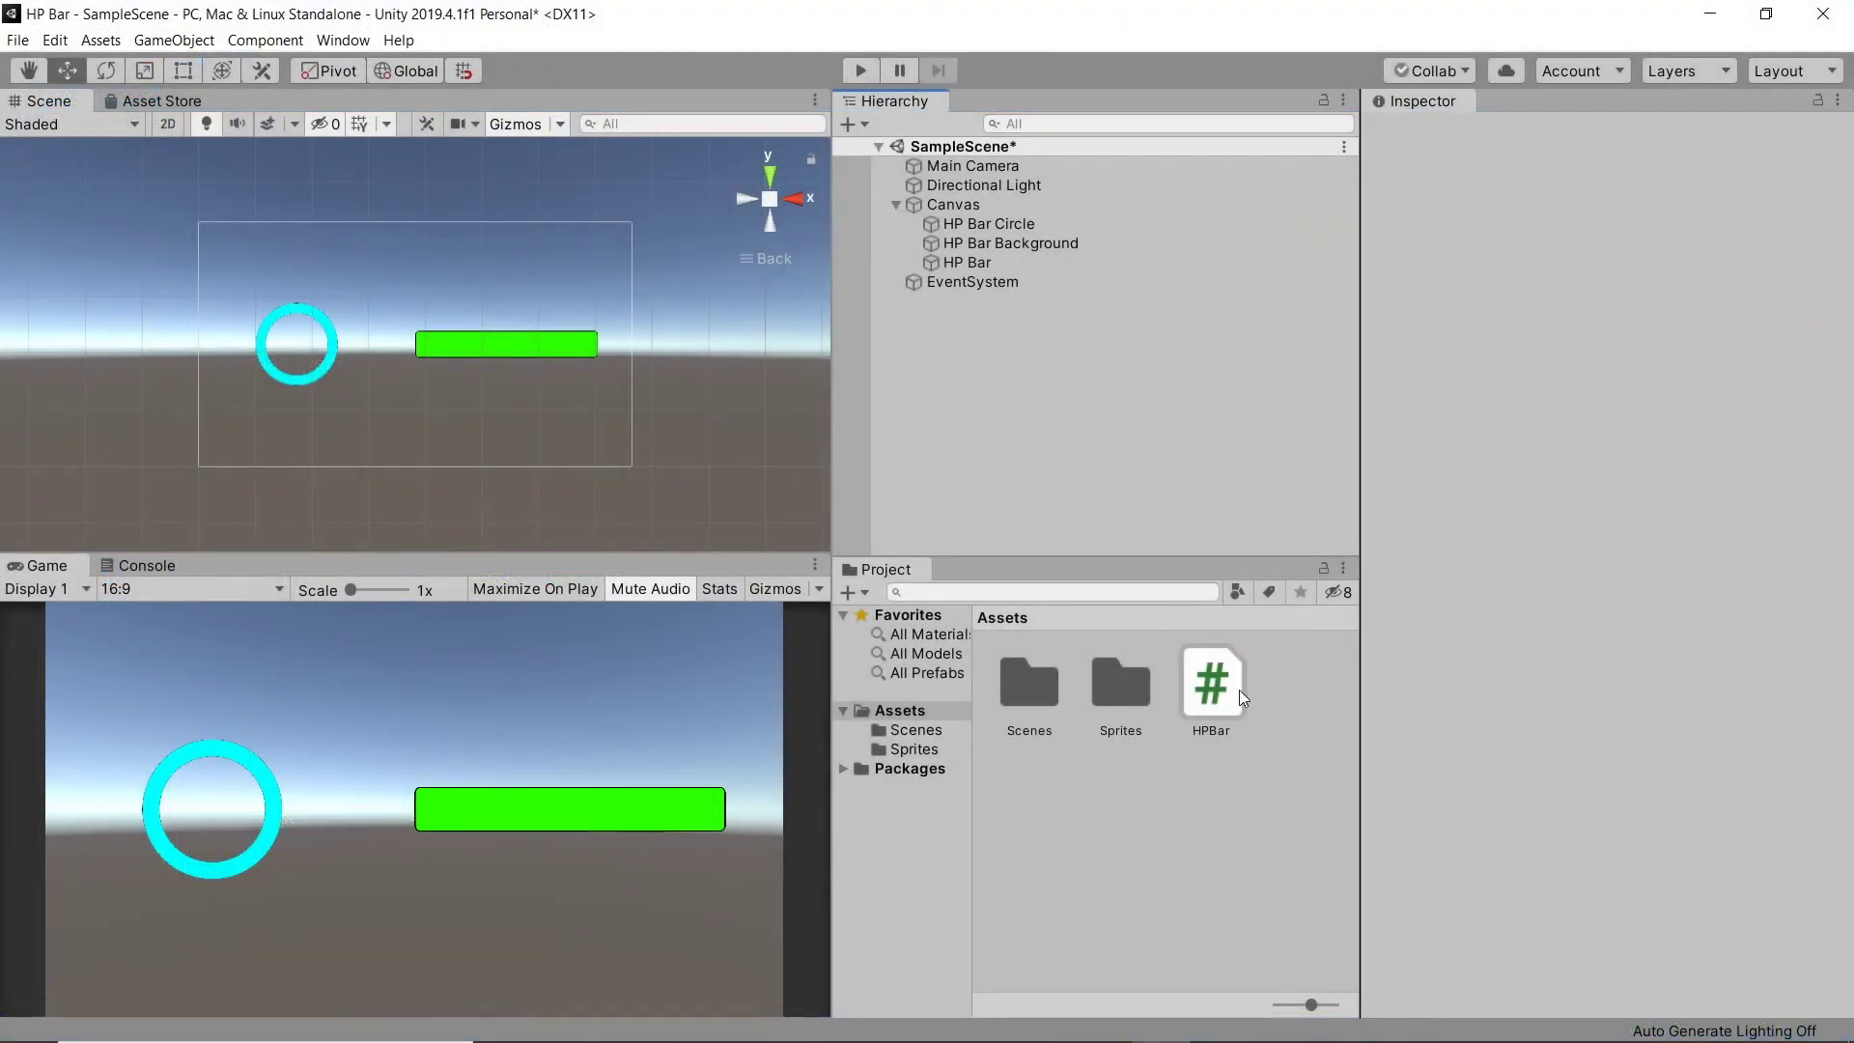
Step: Attach HPBar.cs to HP Bar Circle and HP Bar, and enter 10 as HP Bar's Max HP
left_click_drag(1214, 705, 1000, 258)
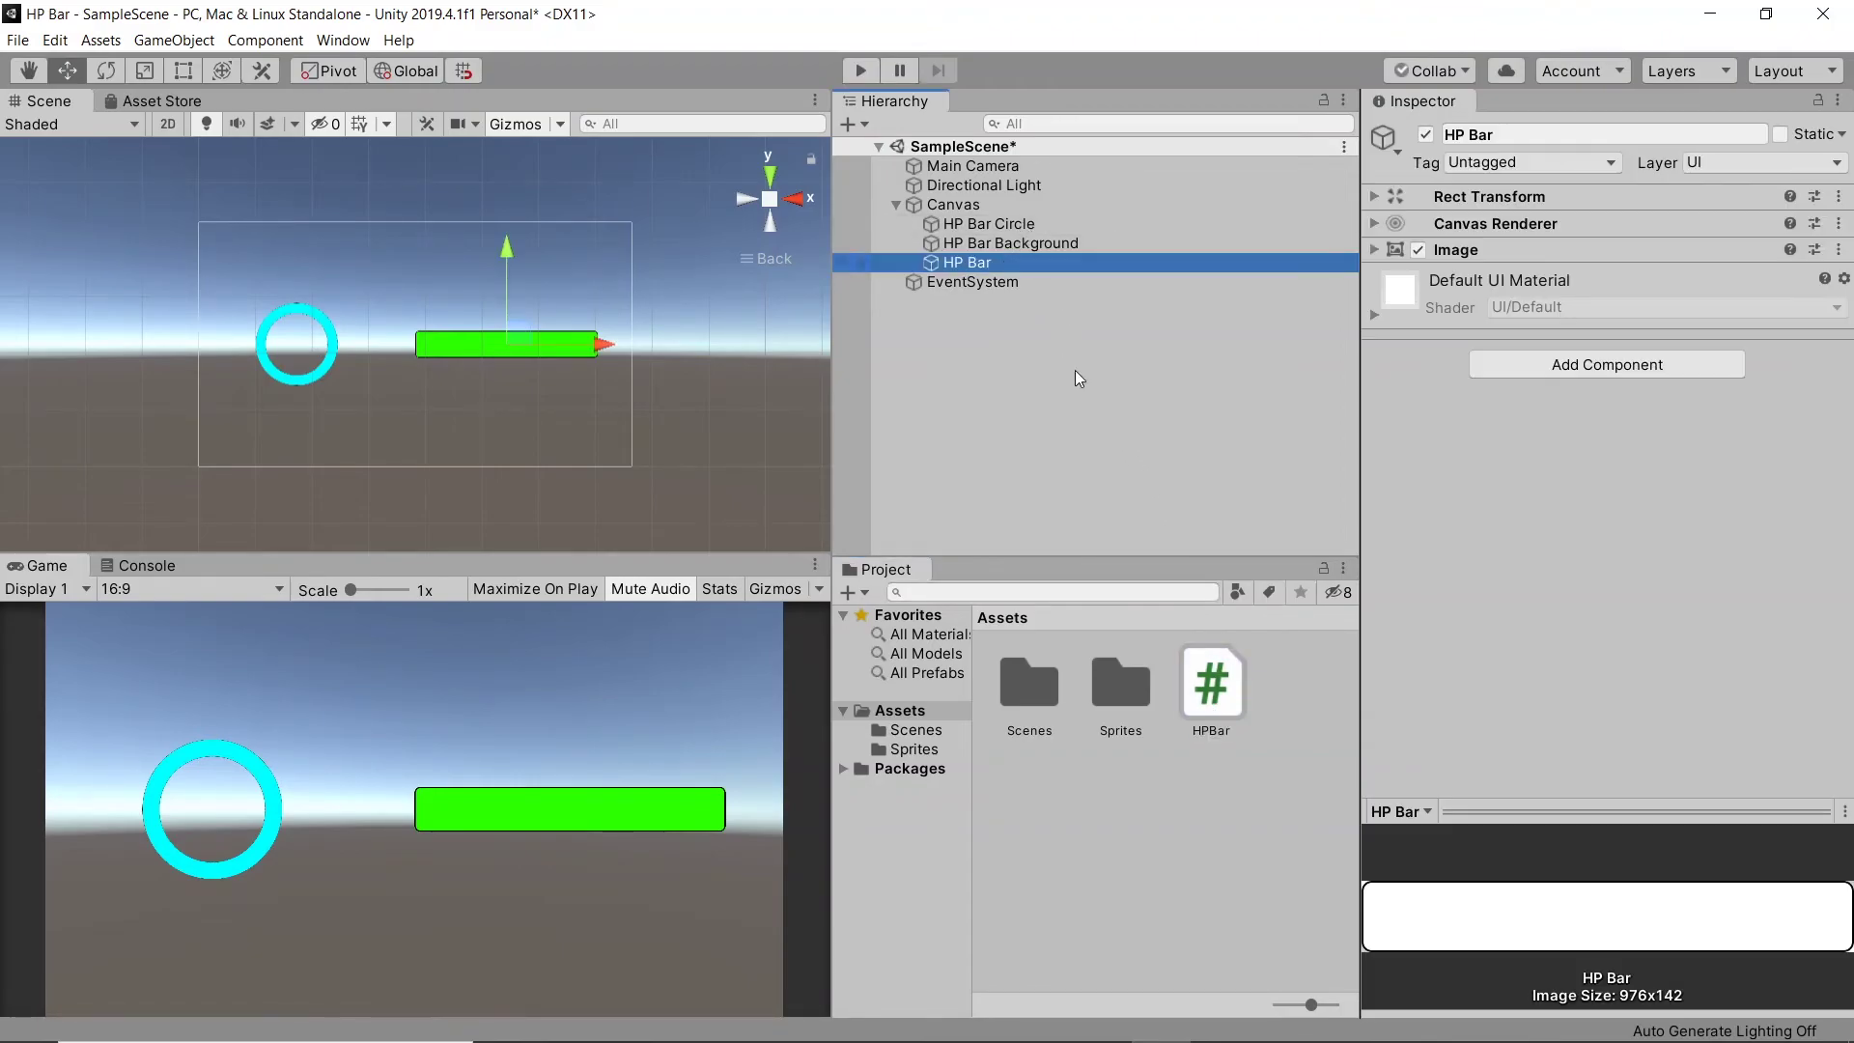
left_click_drag(1192, 702, 1607, 545)
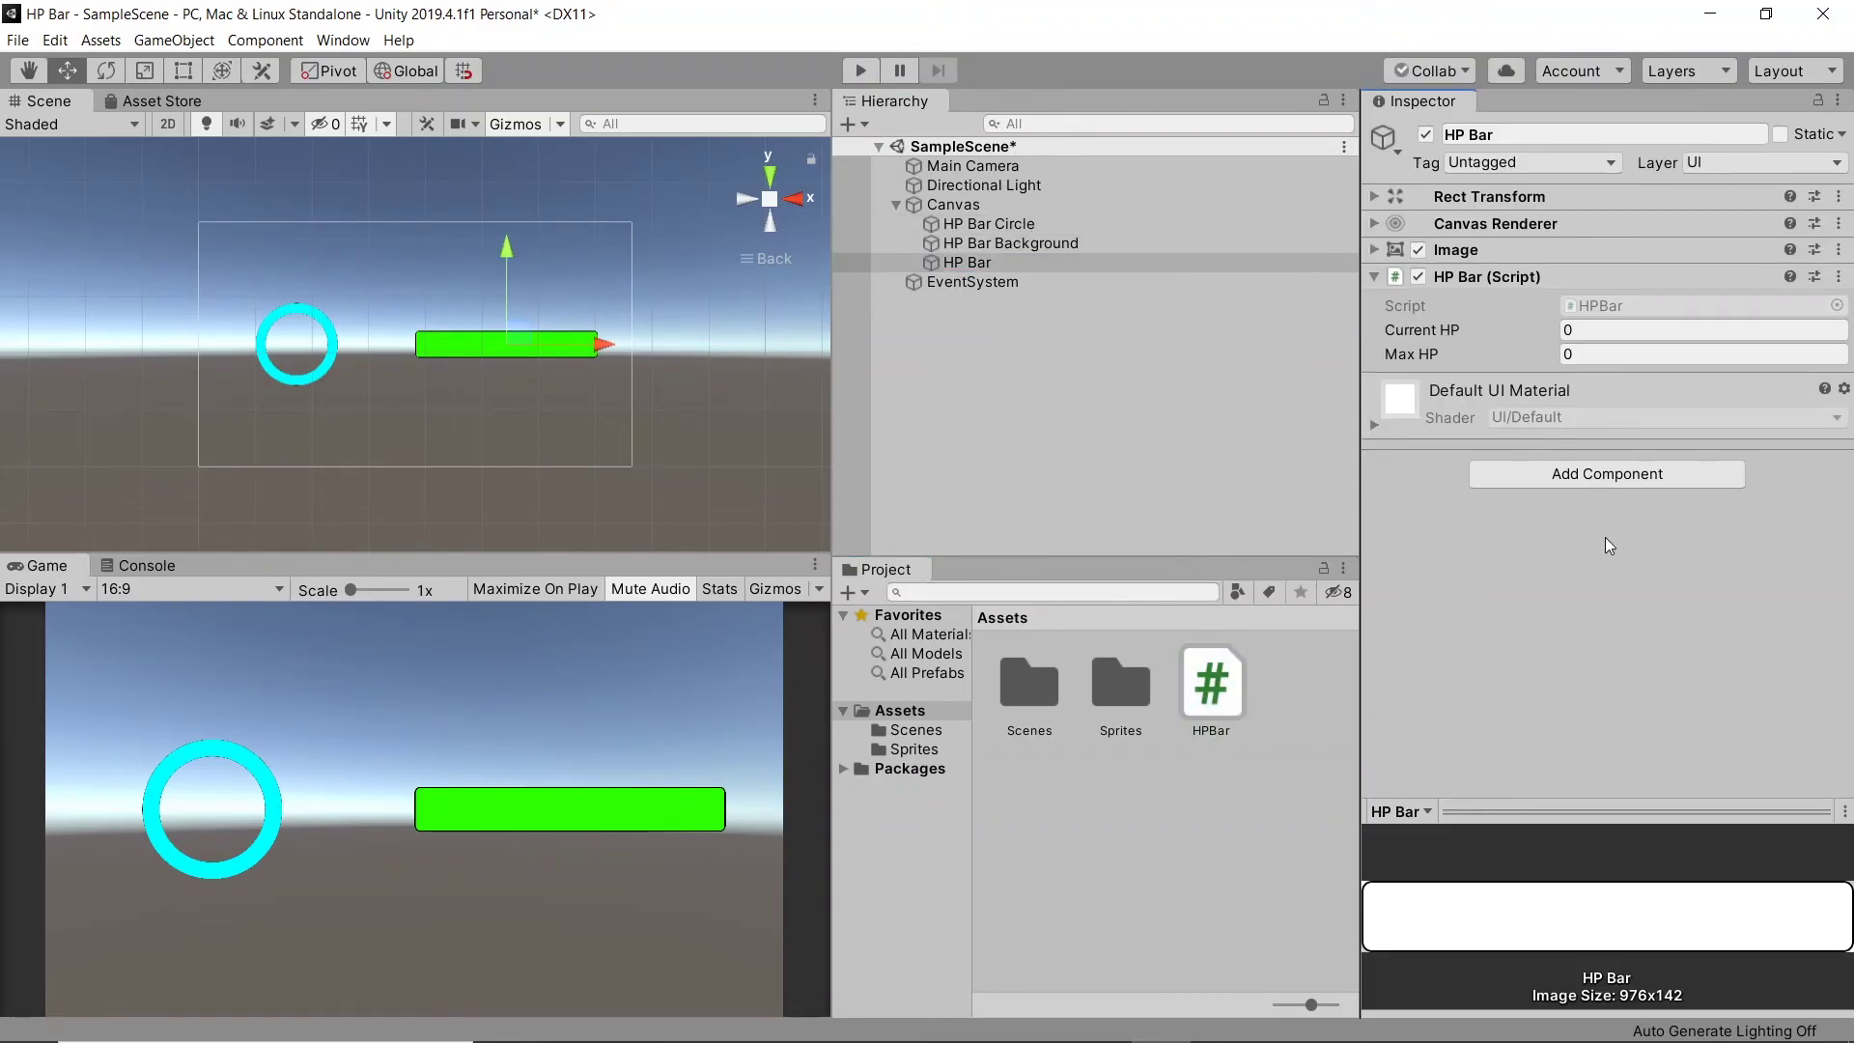
left_click(1605, 354)
type("100")
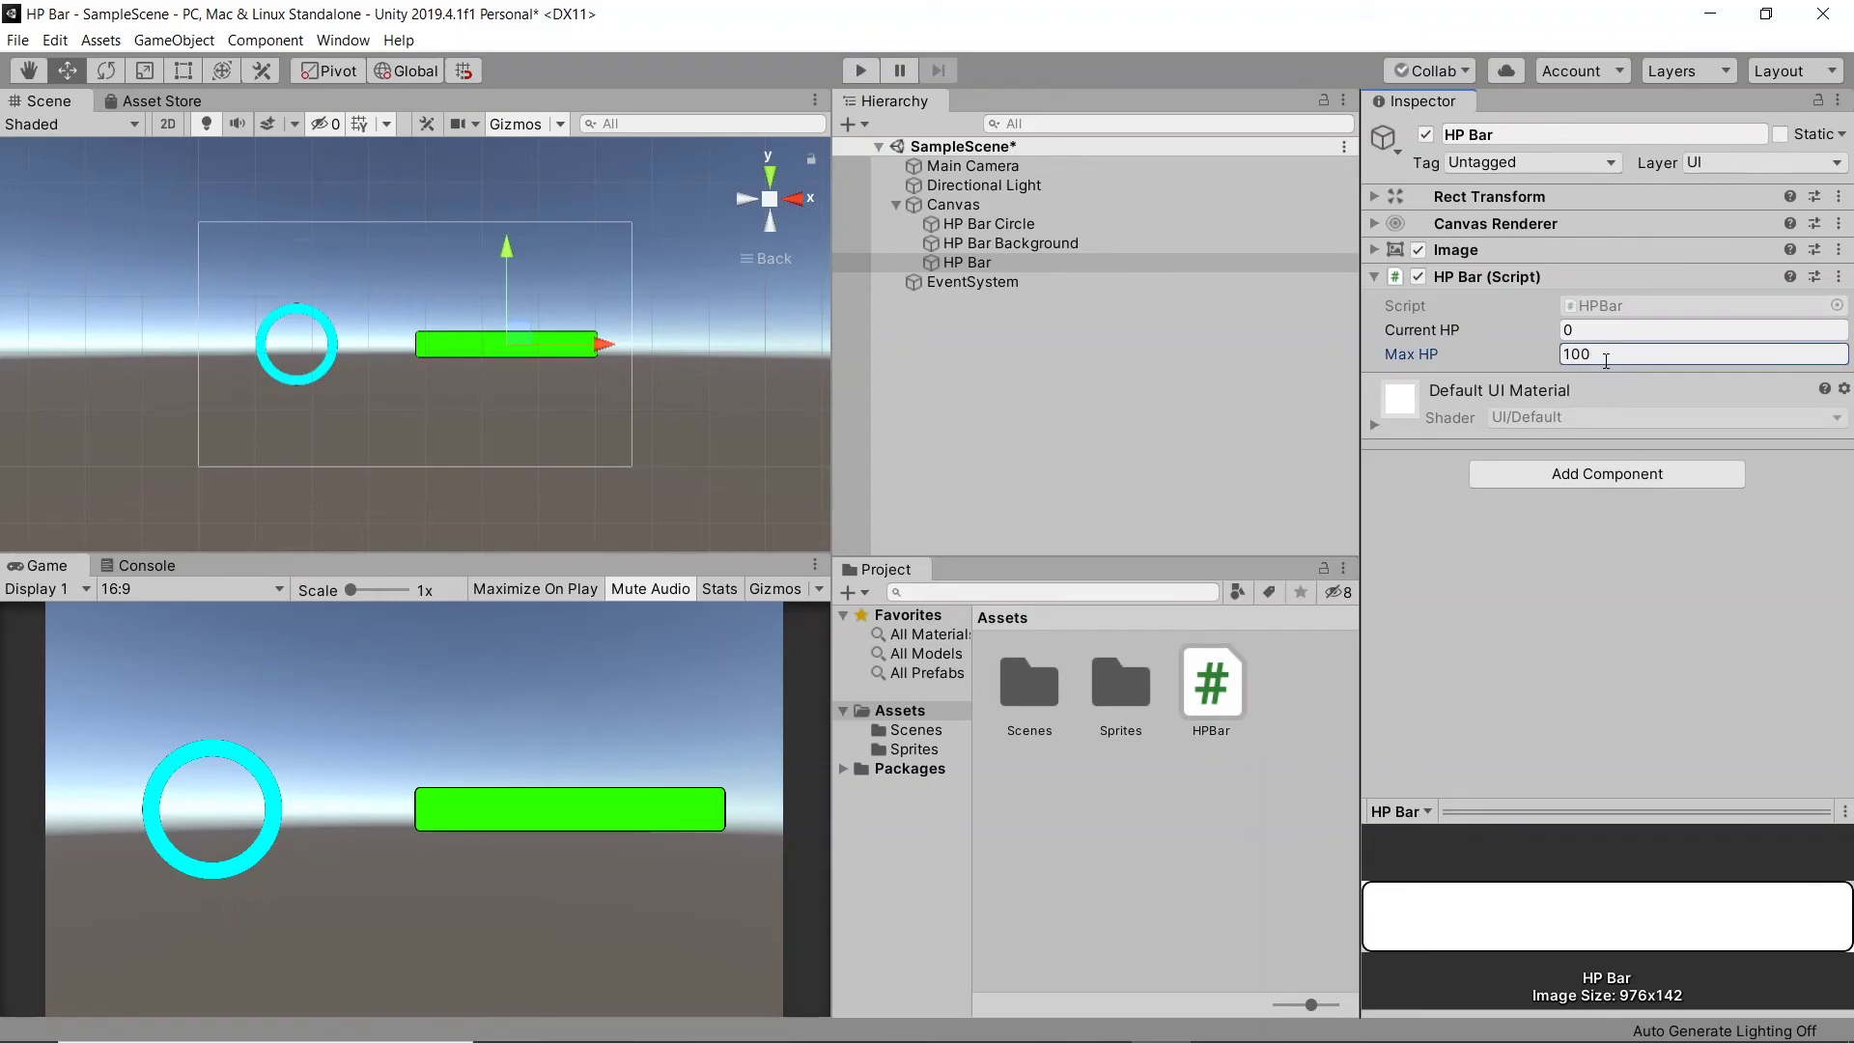
left_click(1083, 228)
left_click(1591, 353)
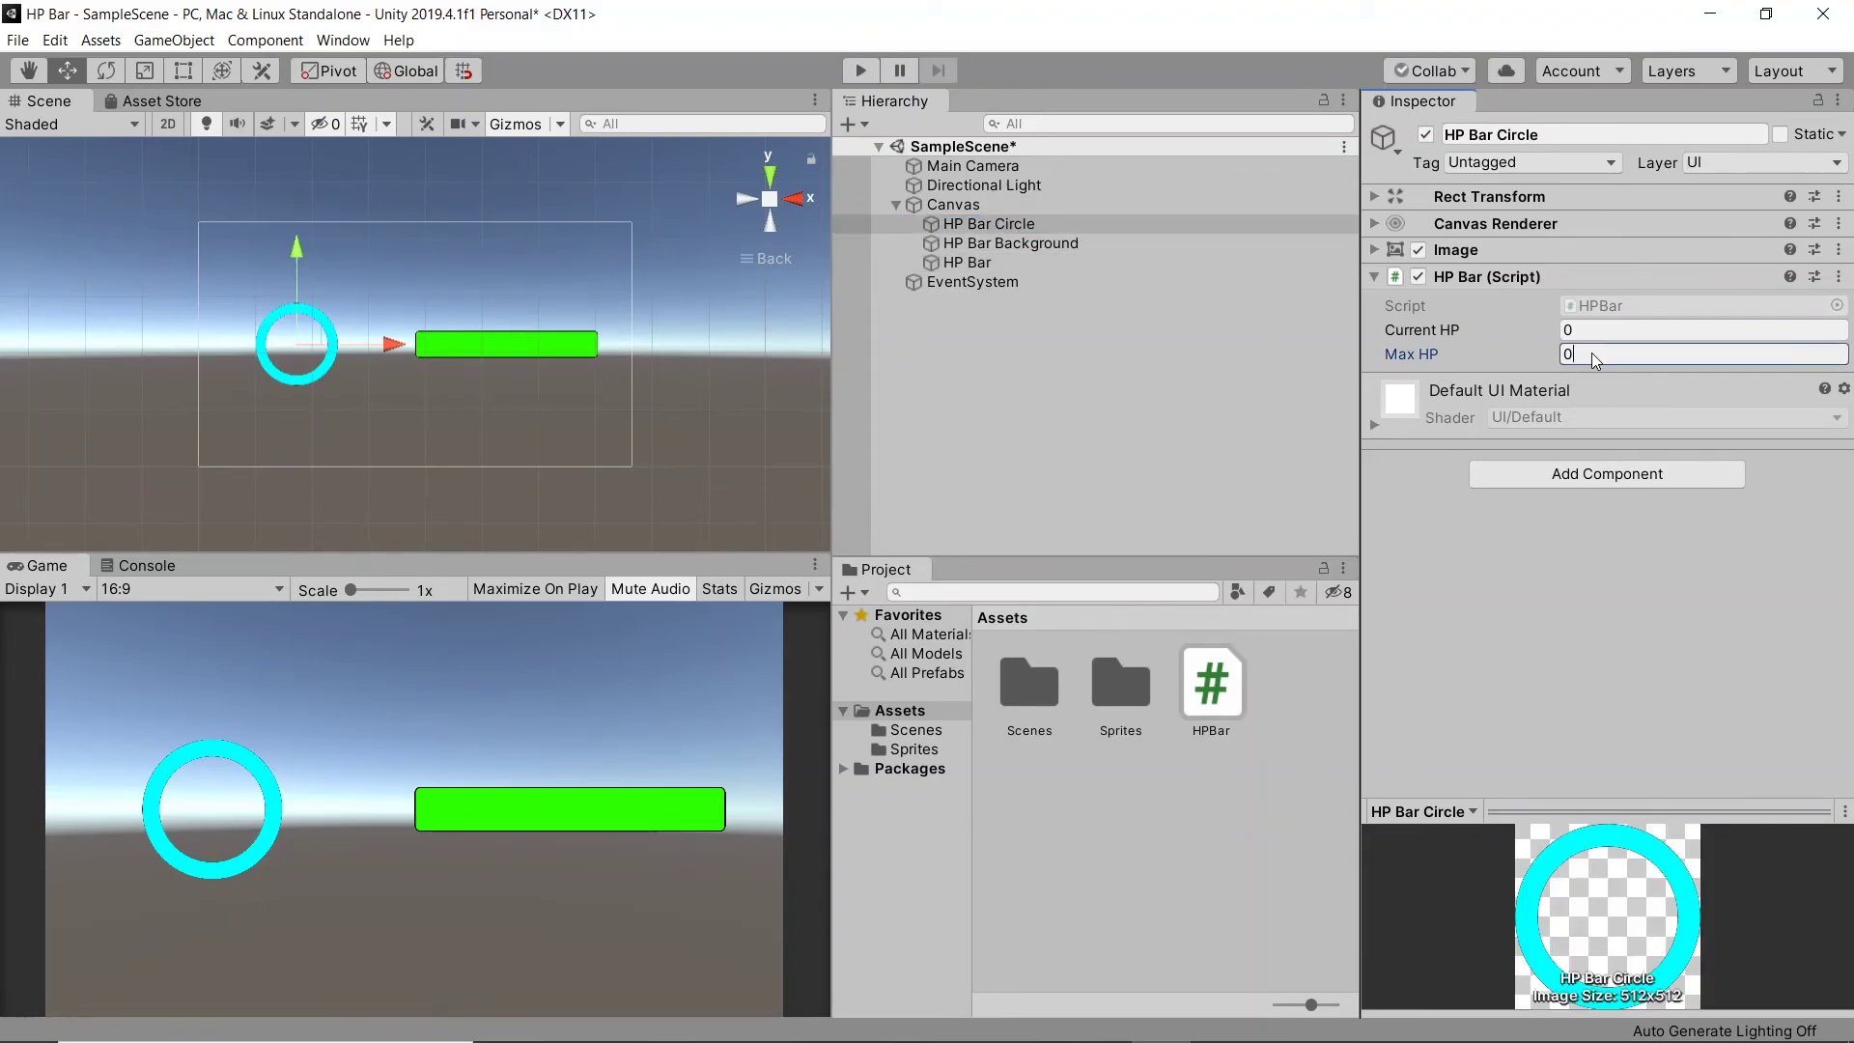
Step: Set the circle's Max HP to 100, enter play mode, and scrub its Current HP lower
type("100")
left_click(867, 66)
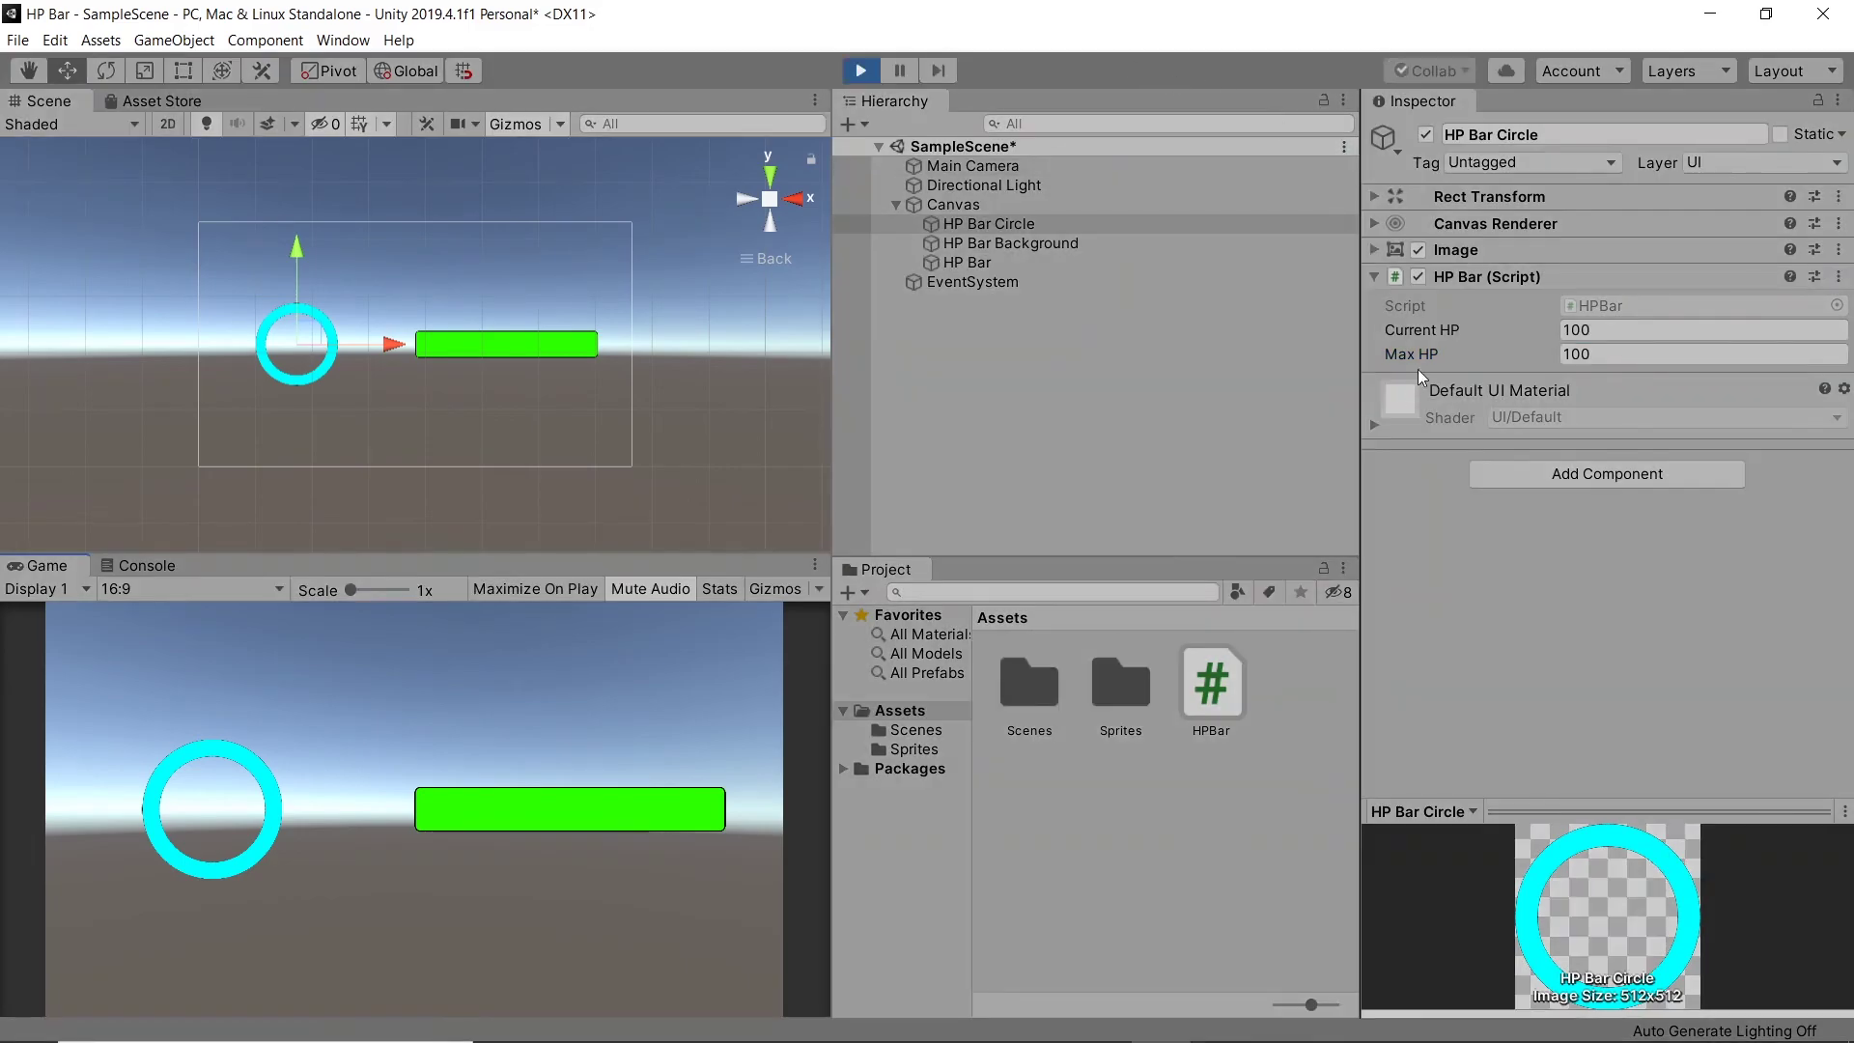
left_click_drag(1470, 329, 1392, 338)
left_click(1008, 263)
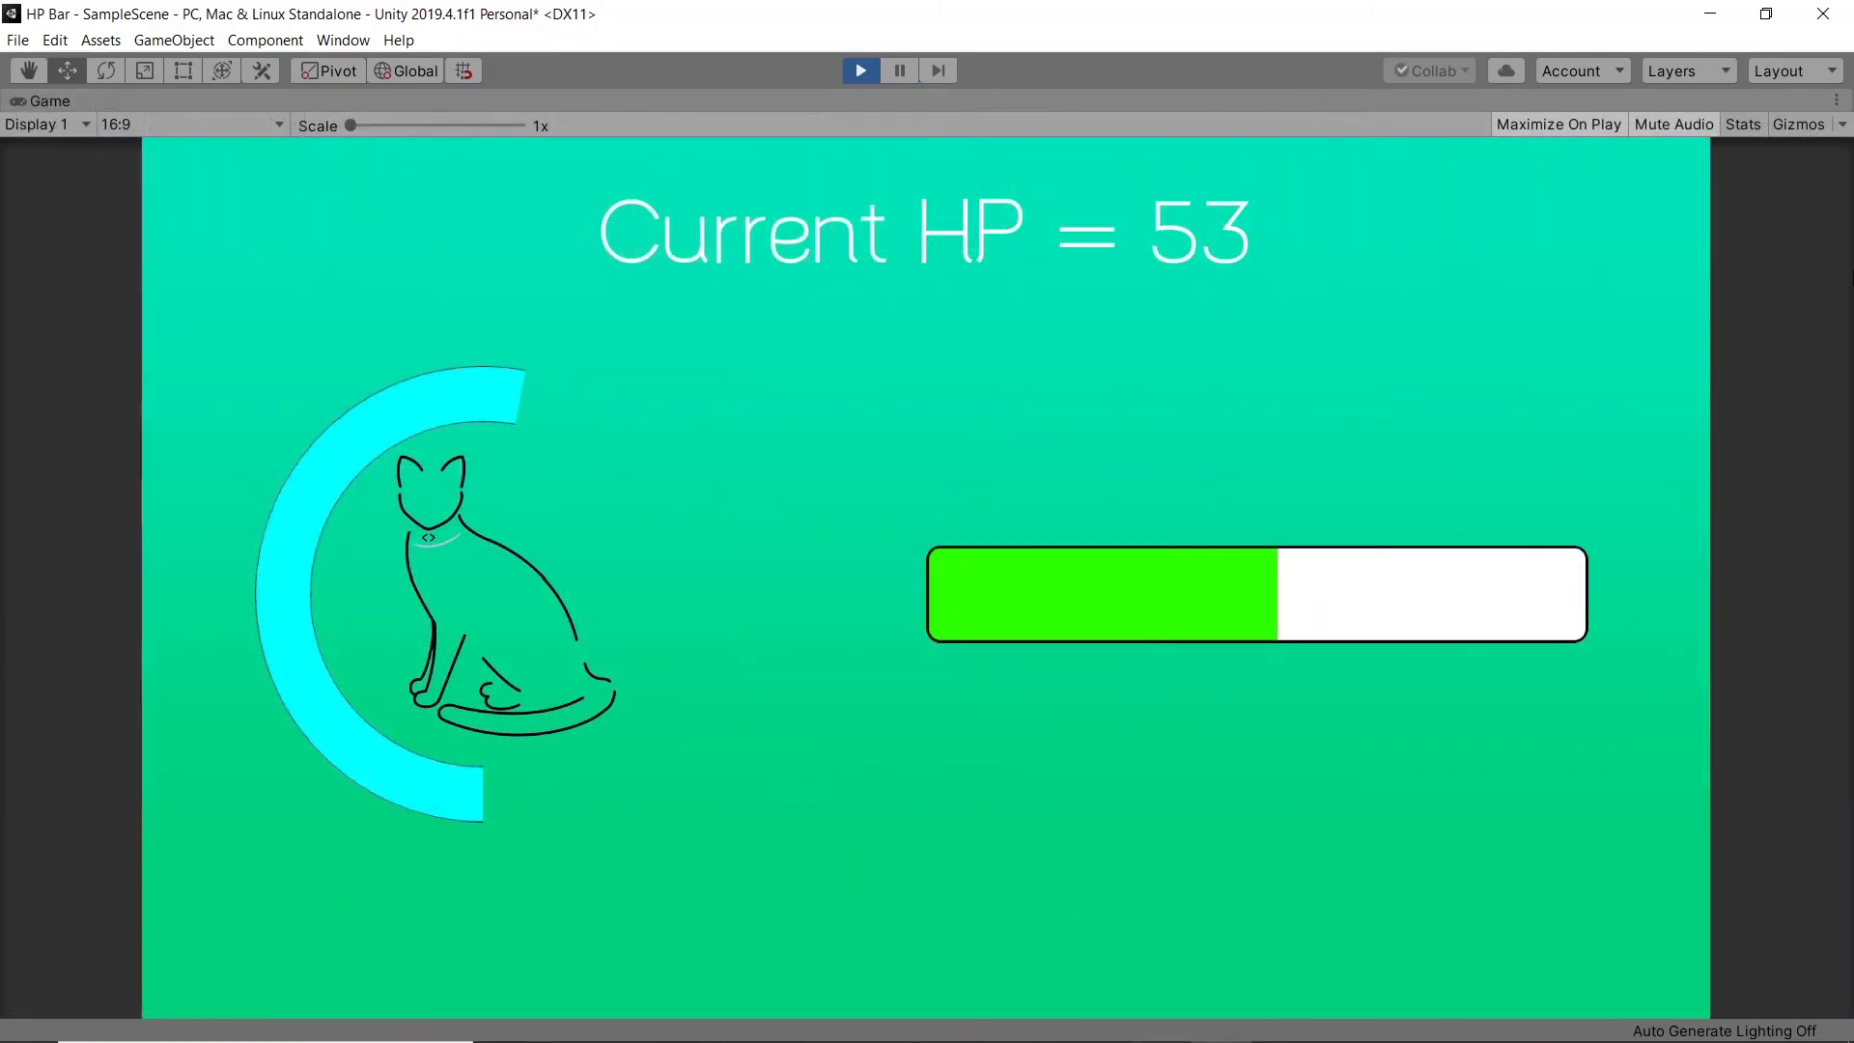